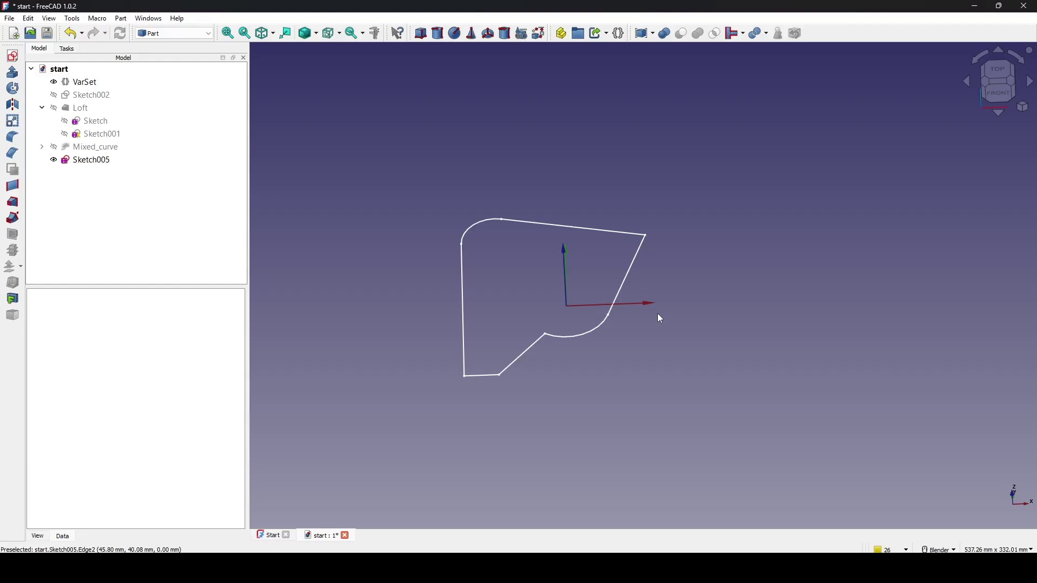
- Extrude Sketch005 50 mm along its normal as a solid
mouse_move(632, 310)
middle_mouse_down()
mouse_move(606, 277)
mouse_move(751, 254)
mouse_move(717, 257)
middle_mouse_up()
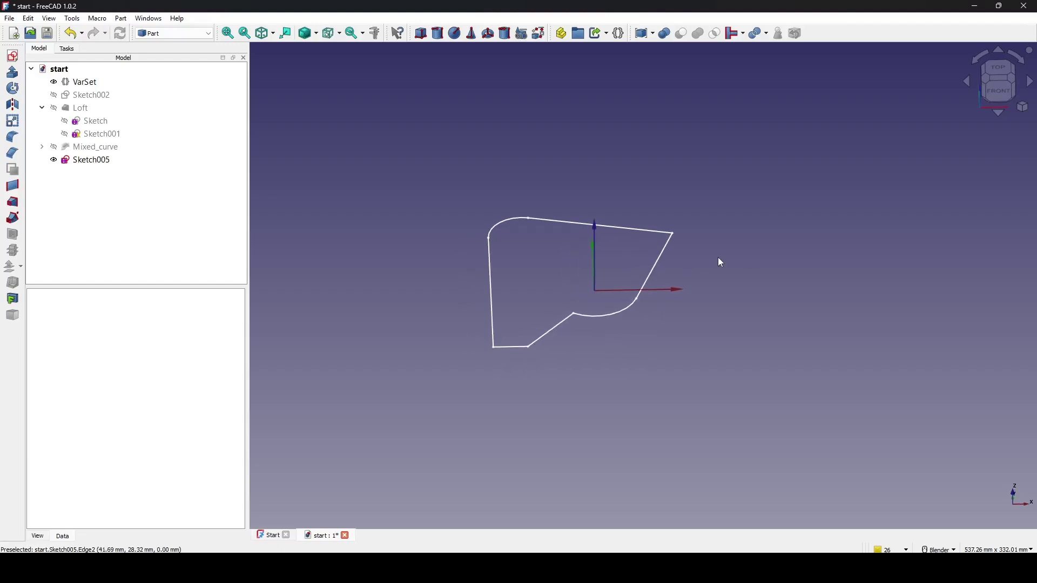
left_click(92, 160)
middle_click_drag(642, 254, 661, 268)
left_click(709, 257)
left_click(90, 160)
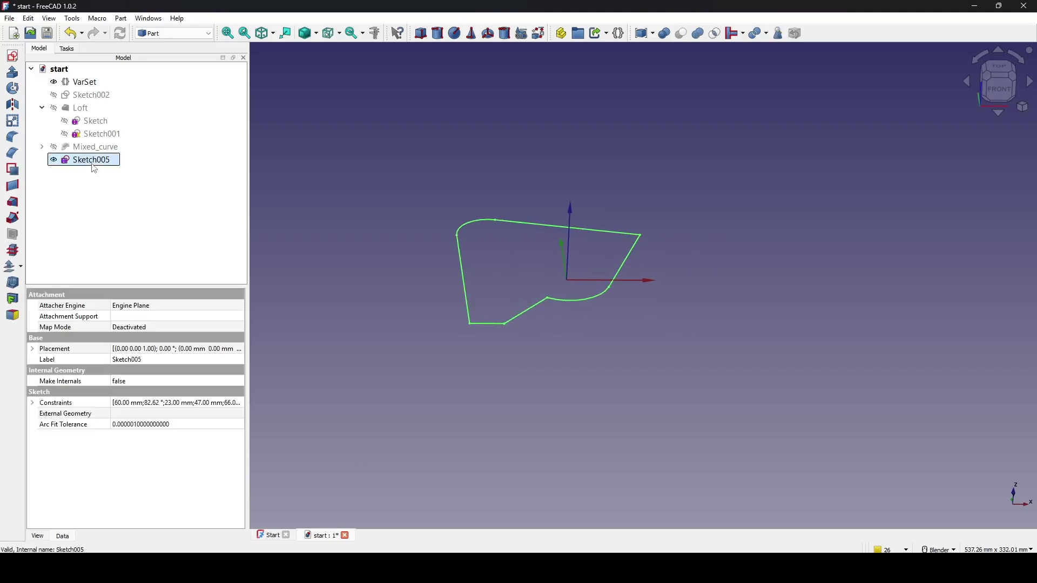
left_click(12, 71)
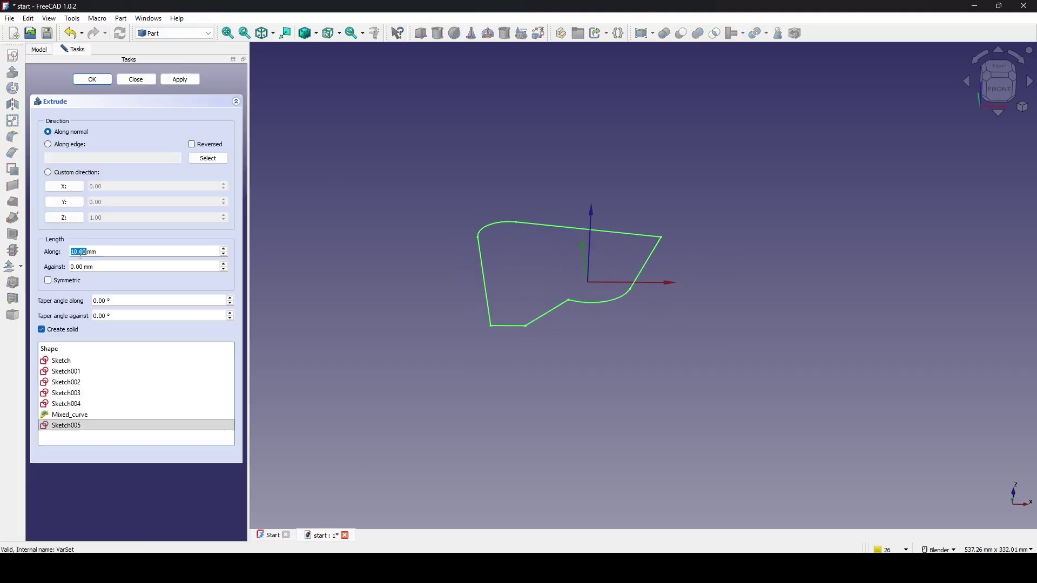
type("50")
left_click(93, 80)
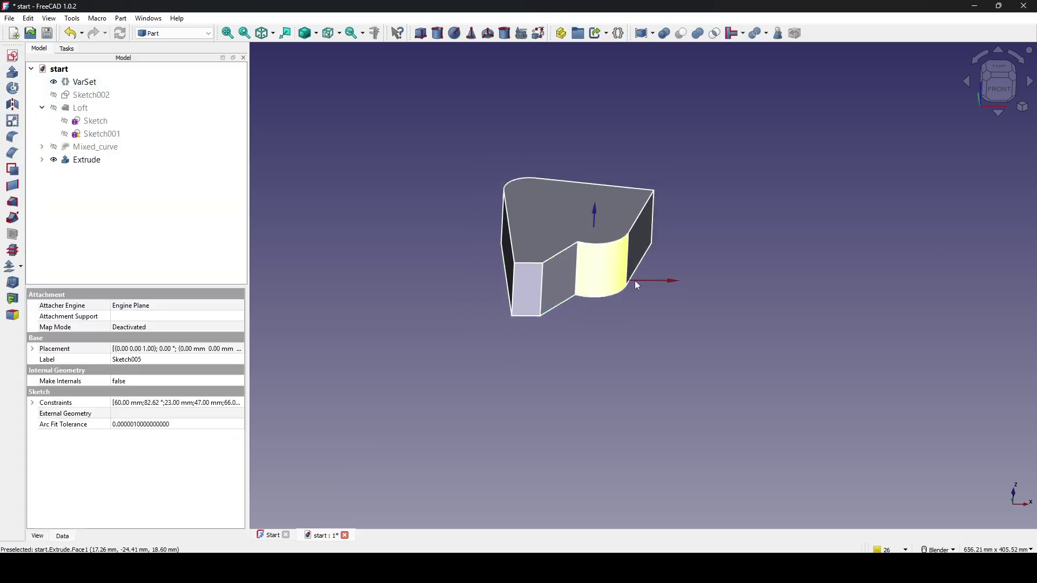
- Set the Extrude's forward taper angle to 10°
left_click(86, 160)
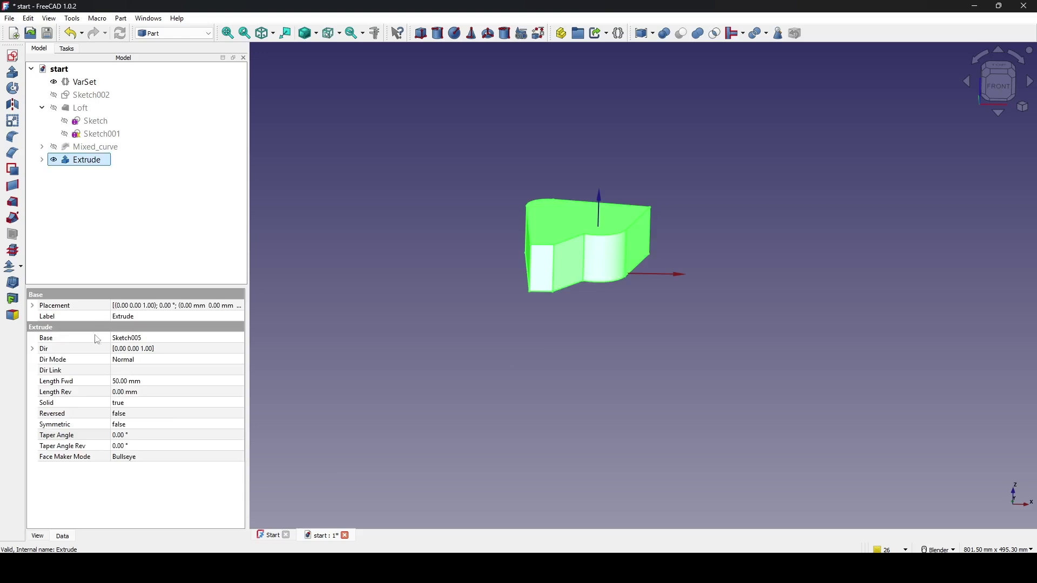
left_click(68, 439)
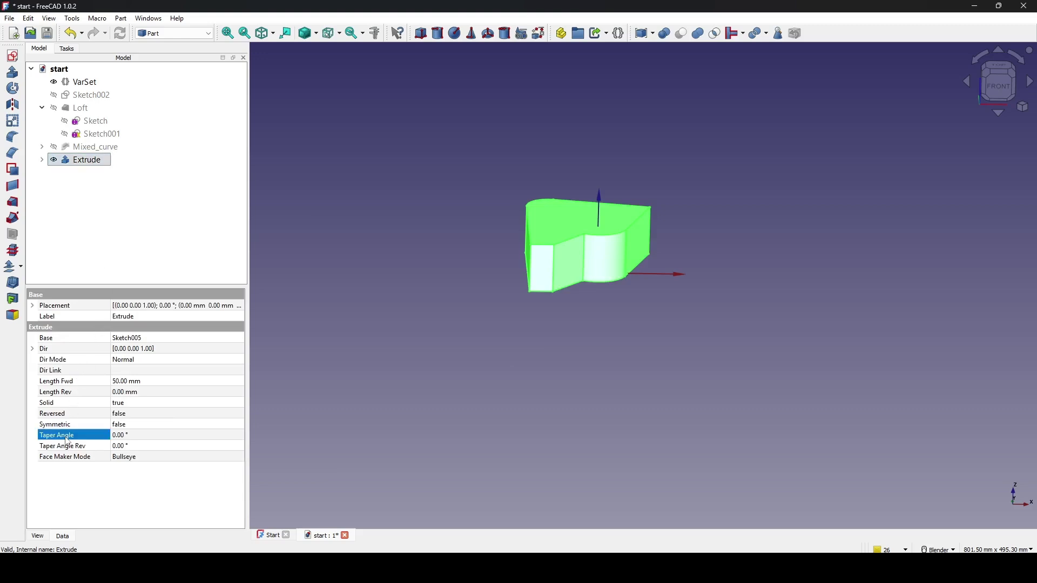
left_click(158, 436)
type("10")
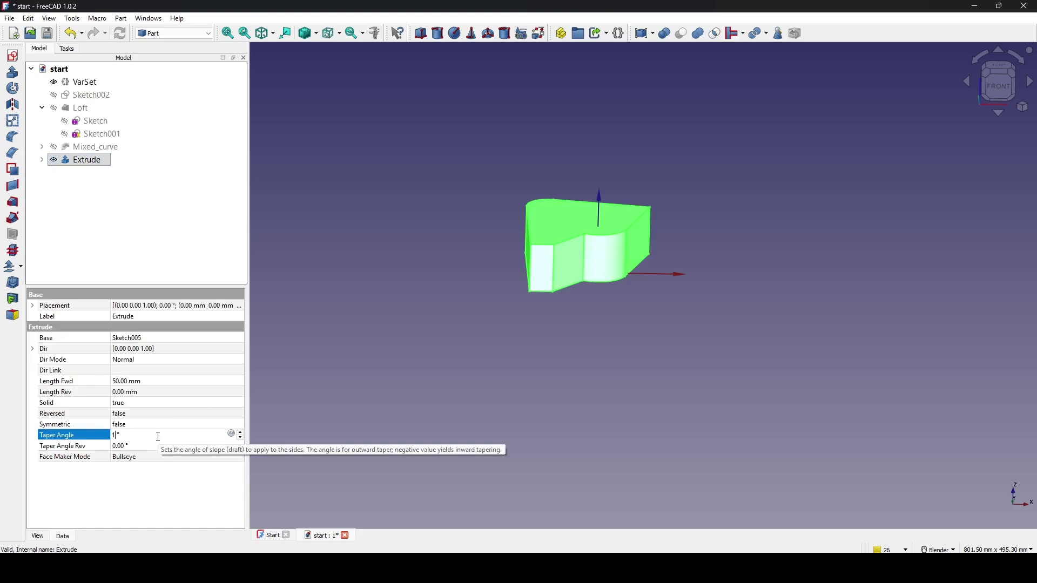
key("Return")
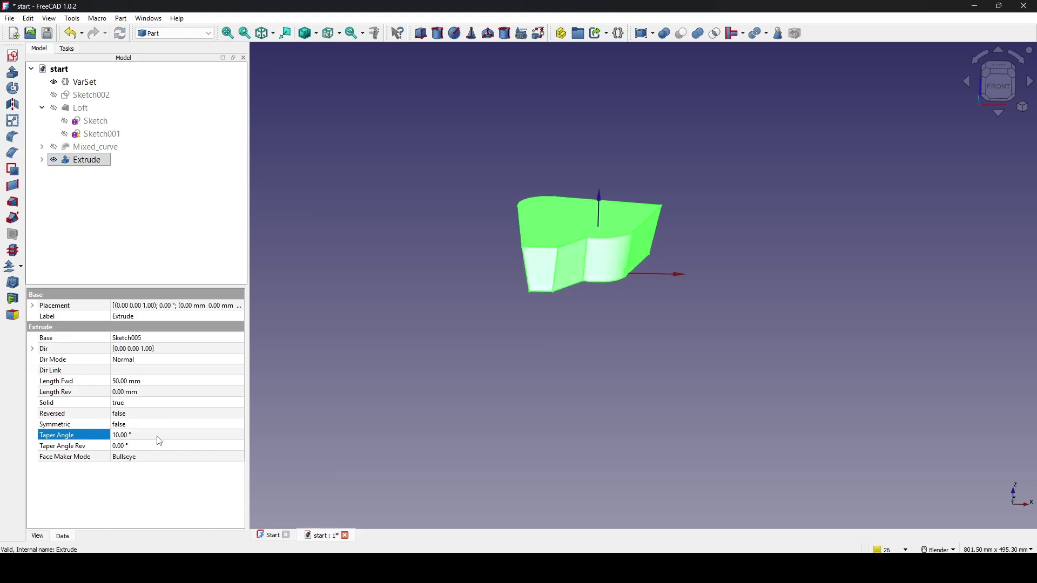
- Capture the front view of the tapered extrusion and trace its slanted outer edge in red
left_click(999, 84)
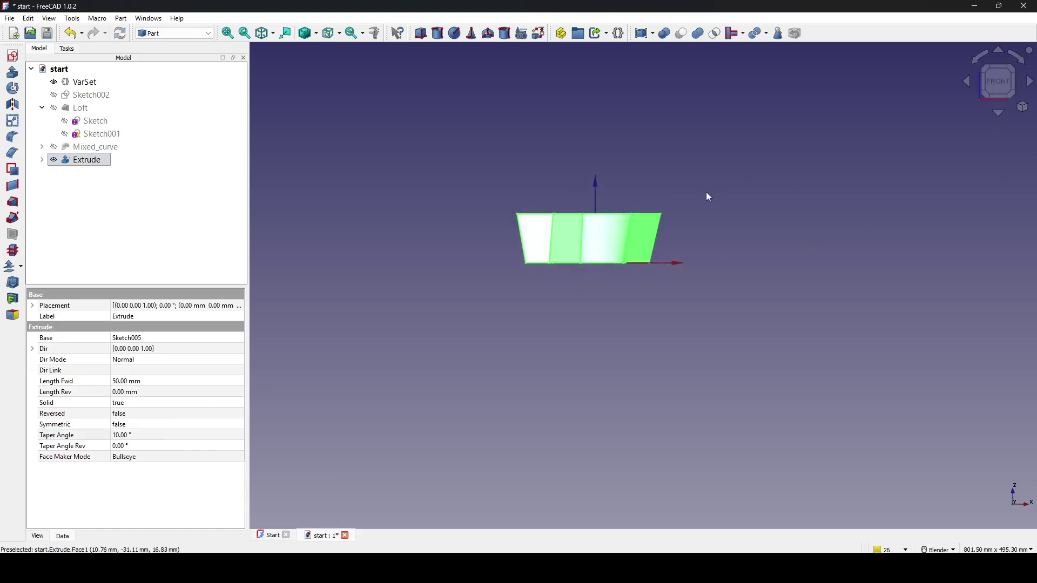
scroll(709, 197, "up", 4)
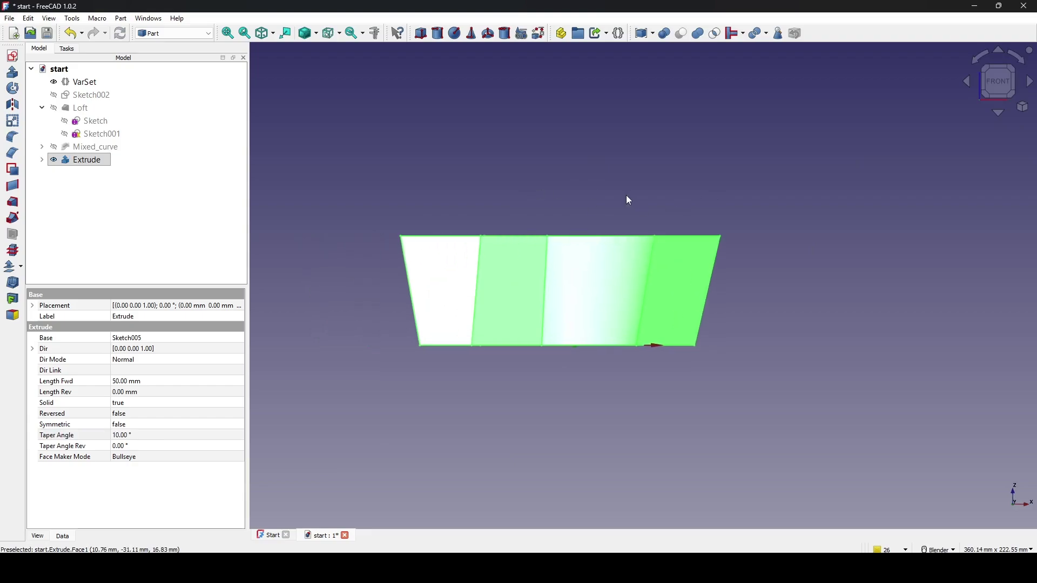
key("Print")
left_click_drag(312, 147, 888, 453)
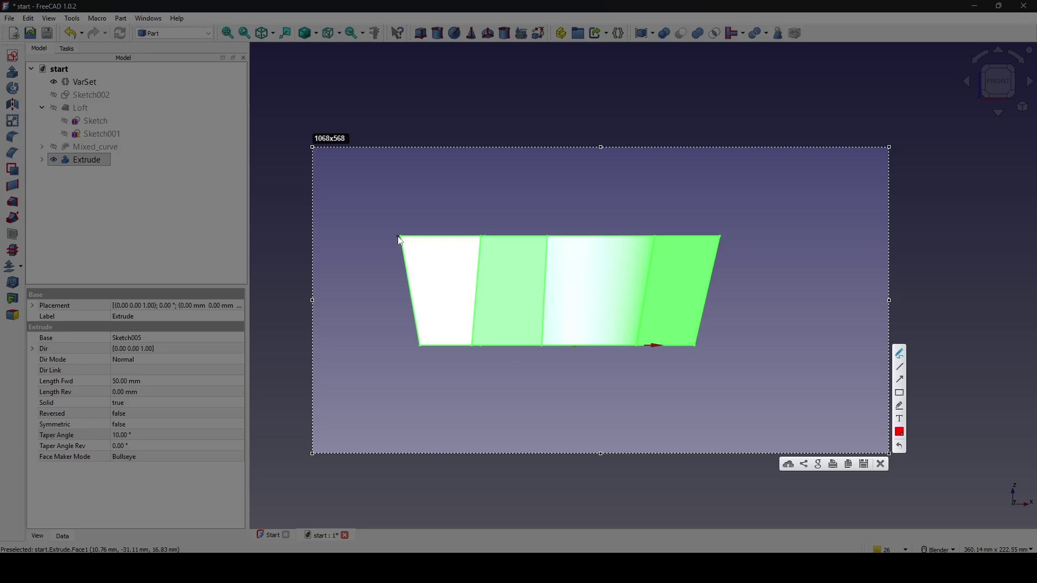
left_click_drag(400, 237, 401, 271)
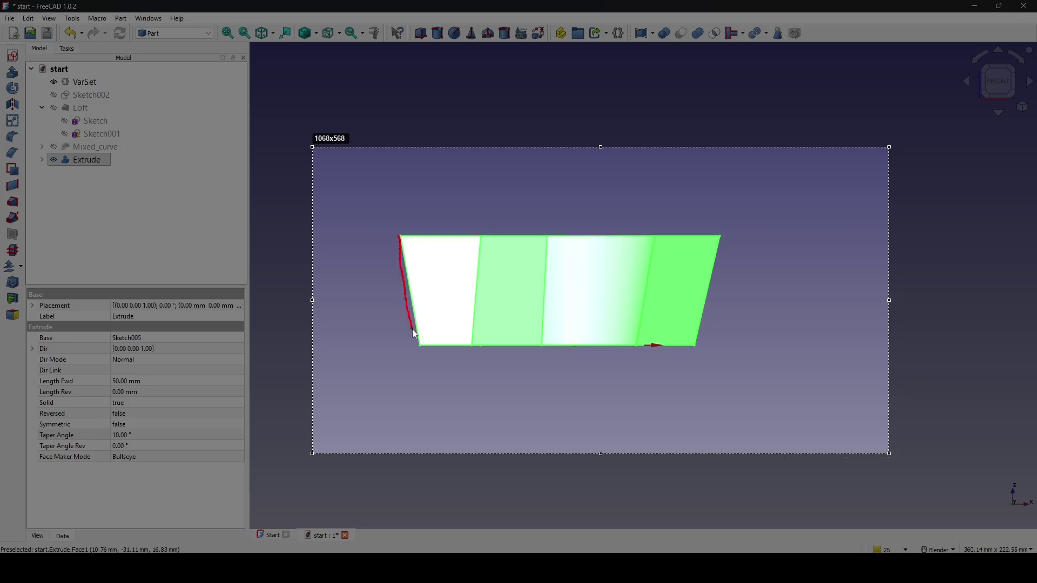
left_click_drag(413, 328, 417, 346)
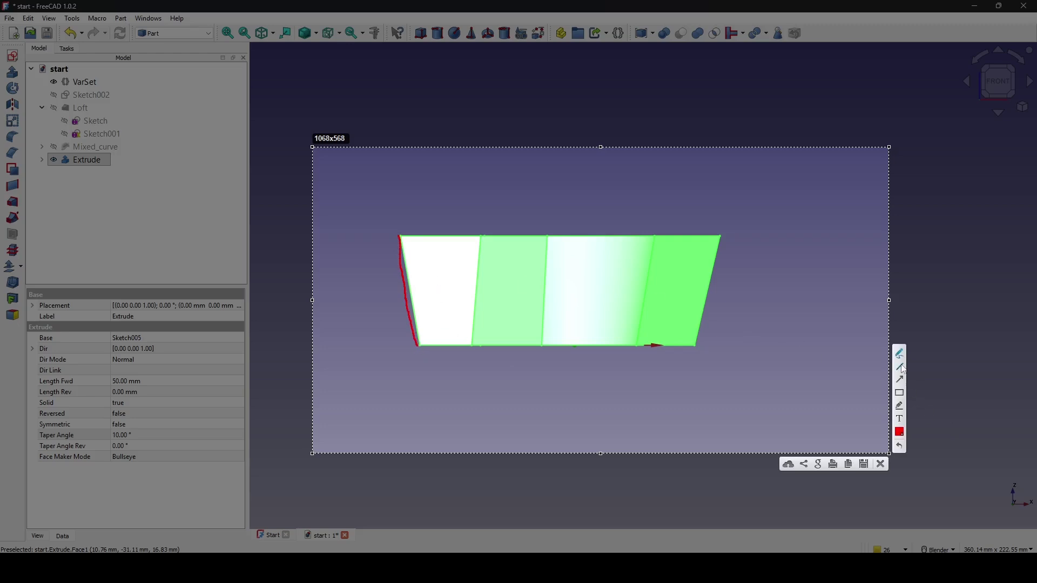
- Mark the angle between a vertical reference line and the slanted edge as "taper", and discard the annotated capture
left_click_drag(418, 161, 418, 346)
left_click_drag(405, 300, 419, 296)
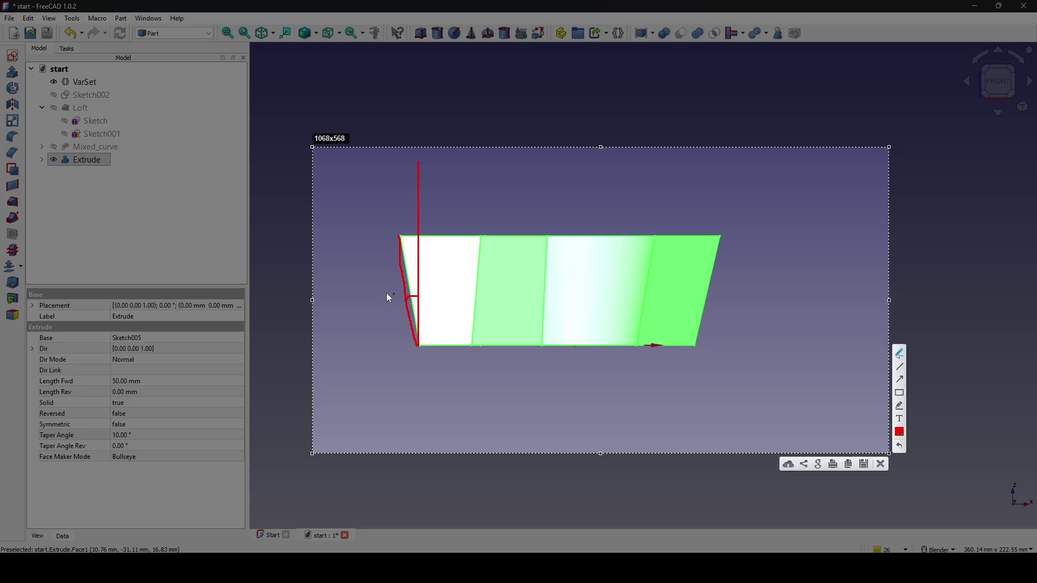
mouse_move(349, 285)
left_mouse_down()
mouse_move(343, 306)
mouse_move(365, 297)
mouse_move(358, 346)
left_mouse_up()
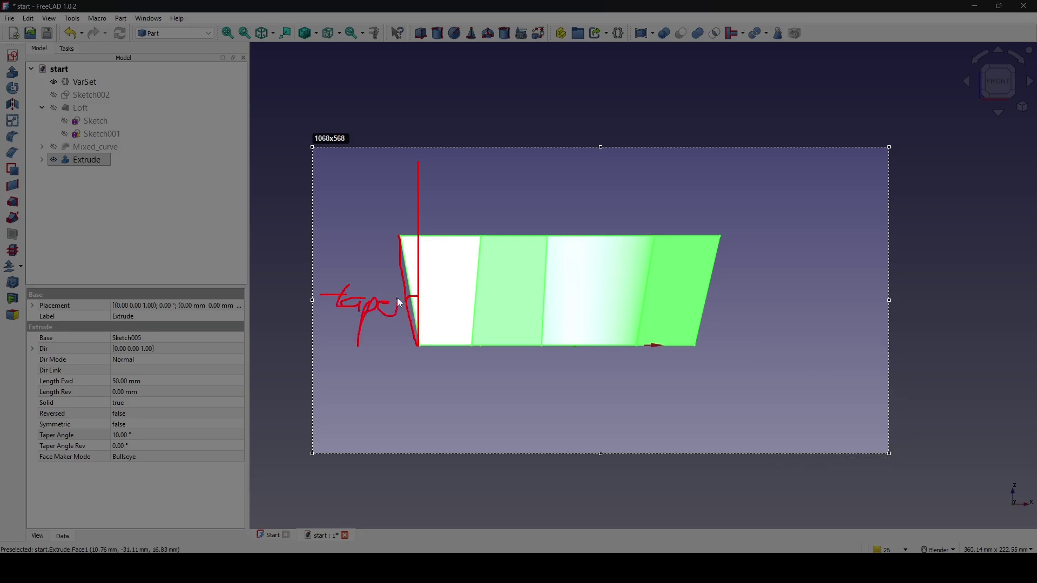
left_click_drag(399, 302, 410, 318)
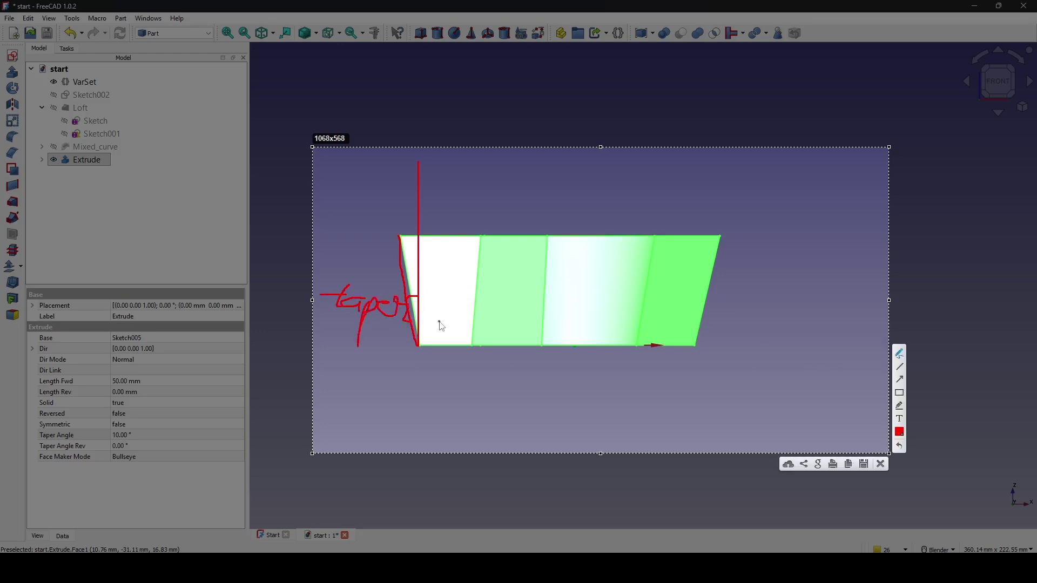
left_click(881, 465)
left_click(828, 315)
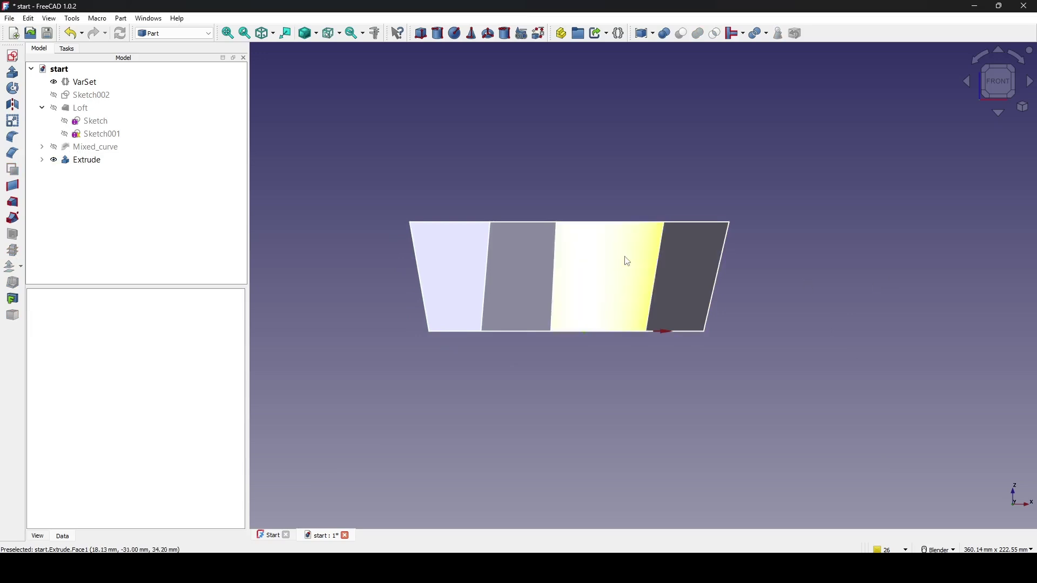
- Try to taper the extrusion inward by setting its forward taper angle to -10°
middle_click_drag(627, 261, 565, 250)
left_click(611, 197)
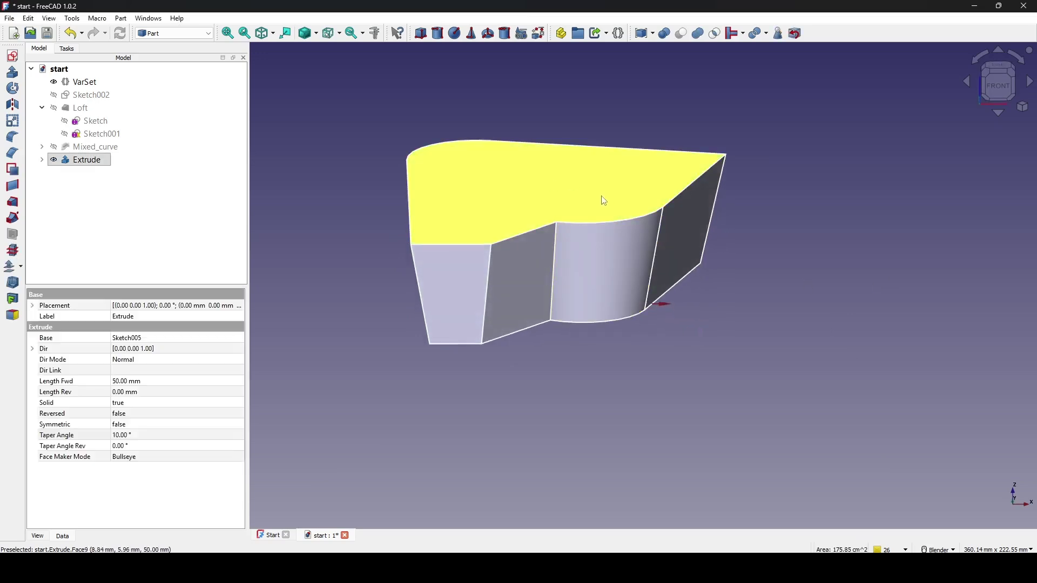
left_click(87, 435)
left_click(124, 436)
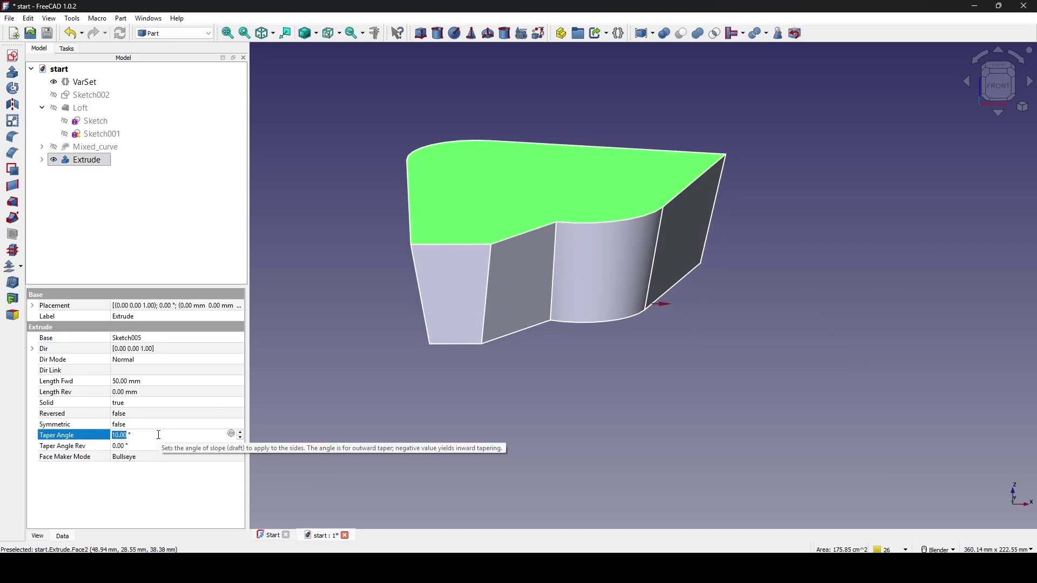
type("-10")
key("Return")
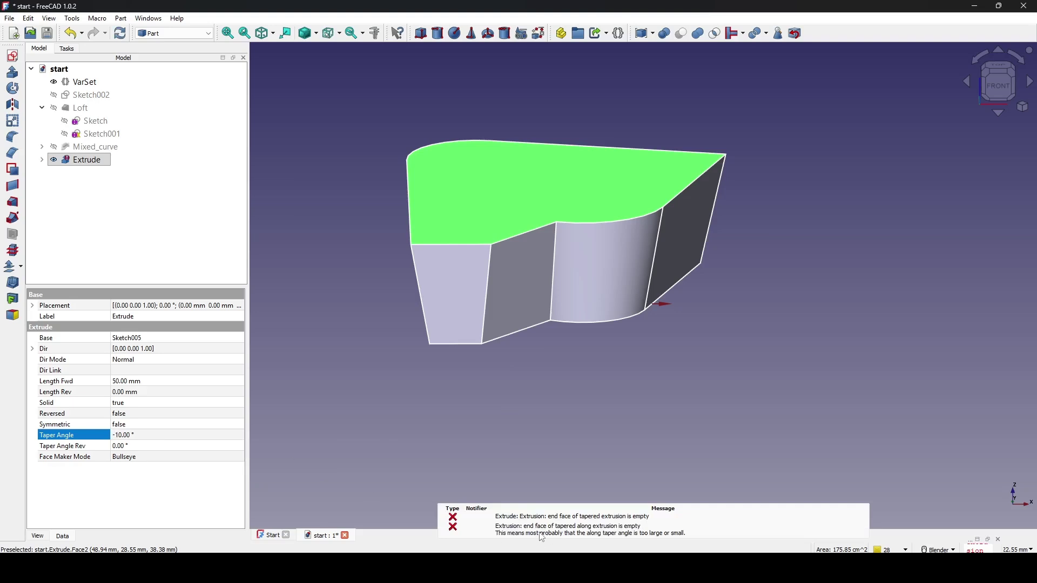
- Examine the extrusion's top face and outline from oblique and top views
scroll(631, 365, "down", 2)
left_click(668, 358)
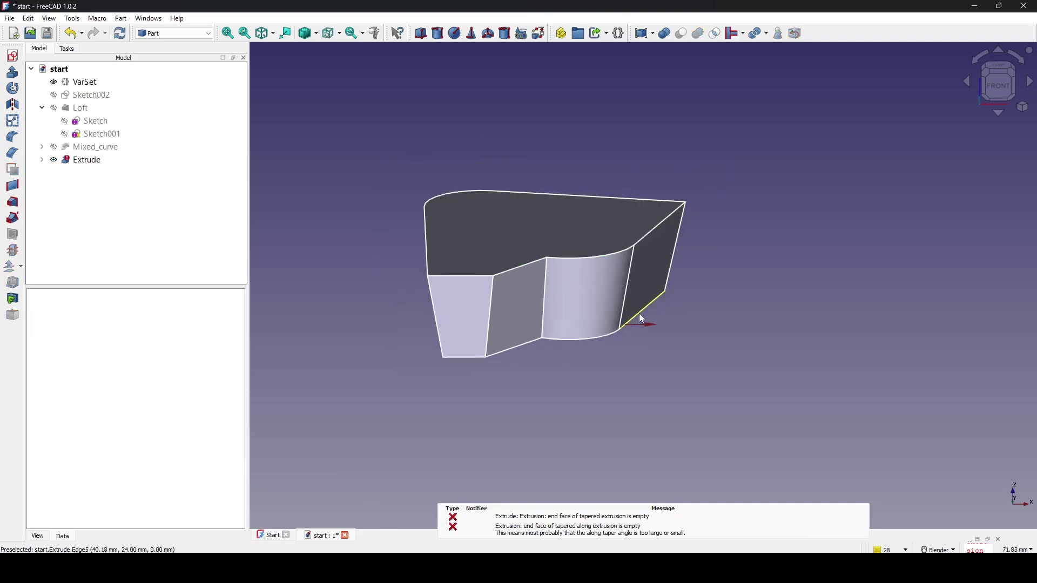
middle_click_drag(639, 313, 744, 276)
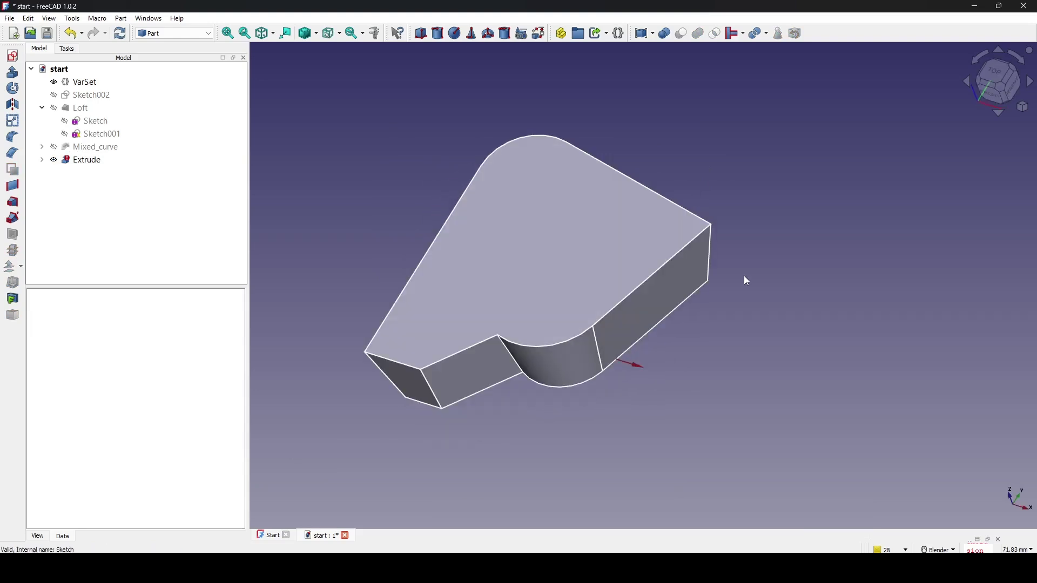
left_click(998, 80)
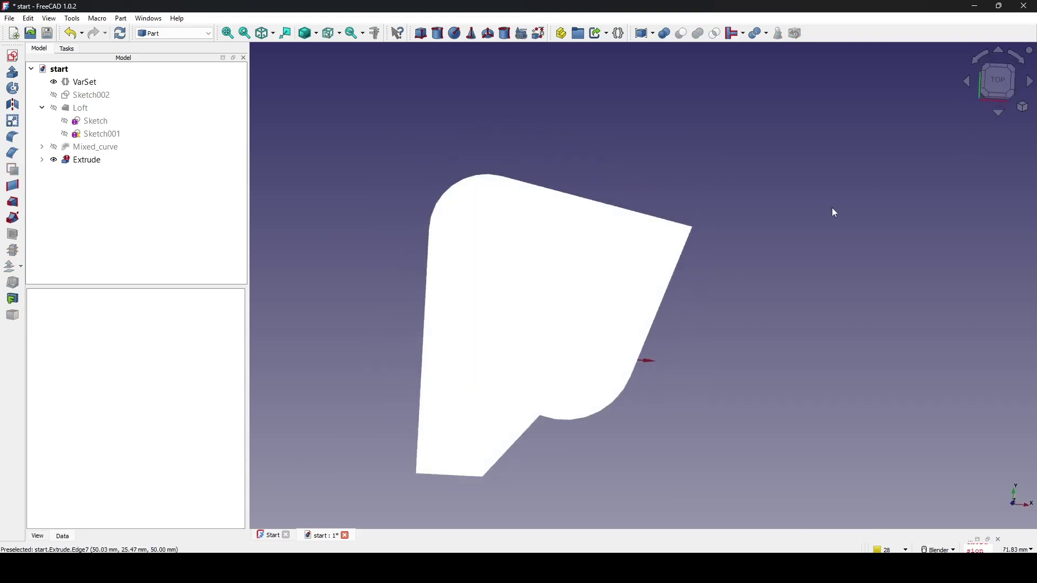
middle_click_drag(834, 213, 650, 240)
left_click(651, 248)
mouse_move(664, 346)
middle_mouse_down()
mouse_move(680, 337)
mouse_move(675, 362)
middle_mouse_up()
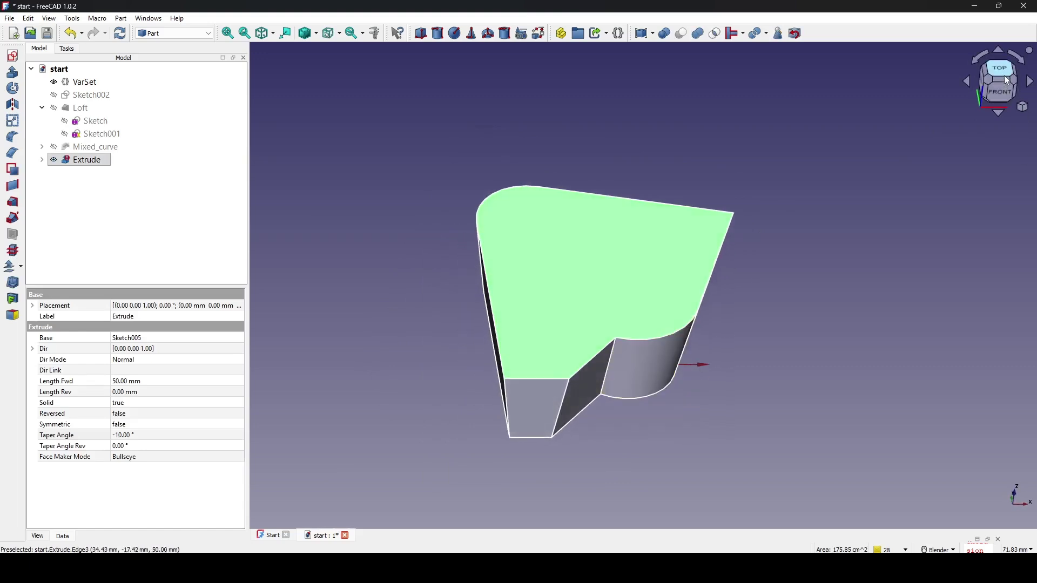
left_click(1004, 77)
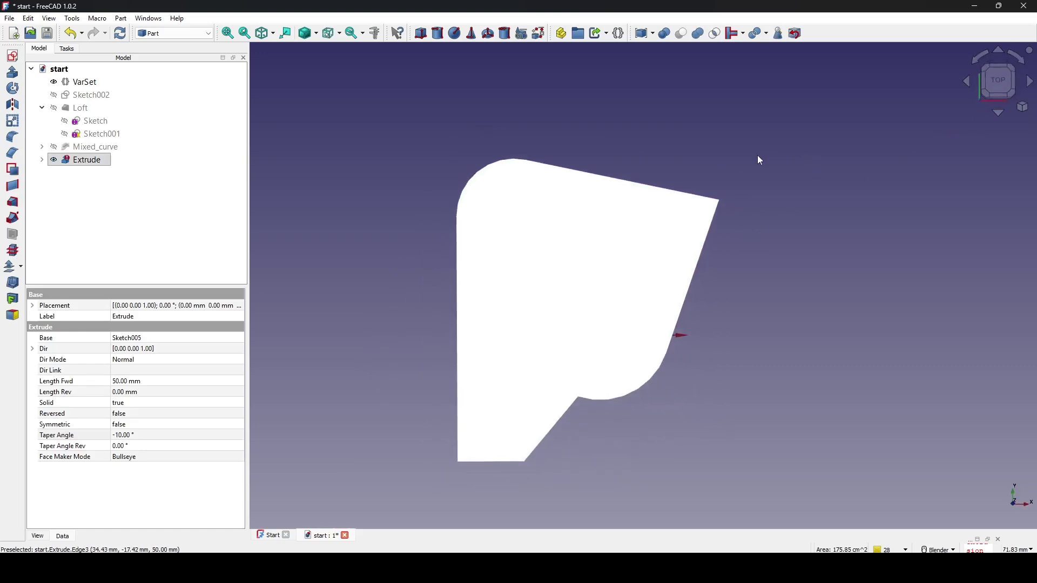
- Capture the top view, trace the angled edge beside the rounded notch corner, and discard the capture
key("Print")
left_click_drag(360, 136, 773, 491)
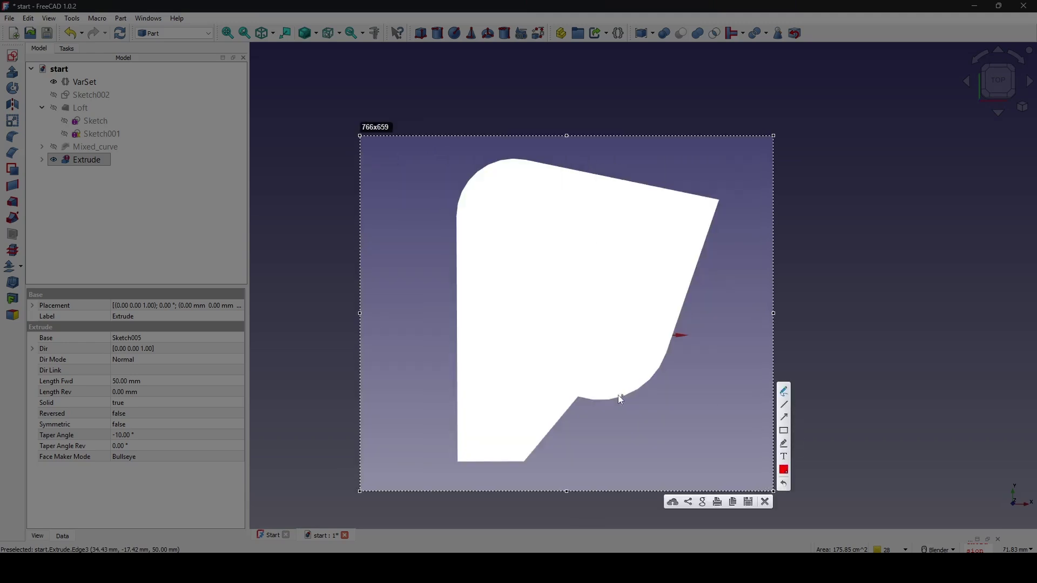
mouse_move(574, 397)
left_mouse_down()
mouse_move(618, 399)
mouse_move(658, 373)
mouse_move(675, 344)
mouse_move(575, 401)
left_mouse_up()
left_click_drag(537, 441, 521, 462)
left_click(765, 501)
- Delete the Extrude together with its source sketch, Sketch005
scroll(656, 411, "down", 3)
middle_click_drag(655, 411, 673, 329)
left_click(691, 328)
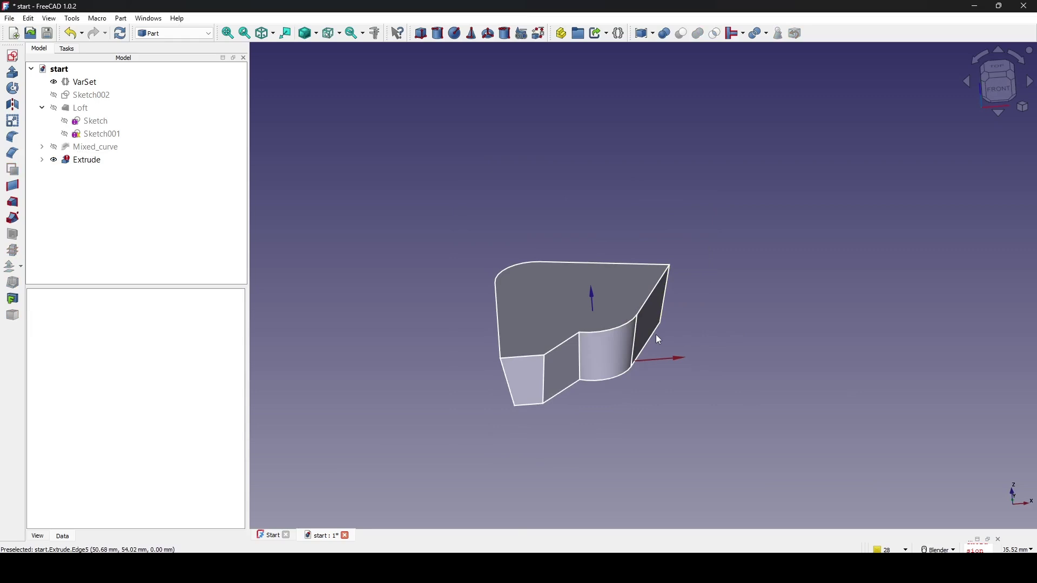
left_click(93, 161)
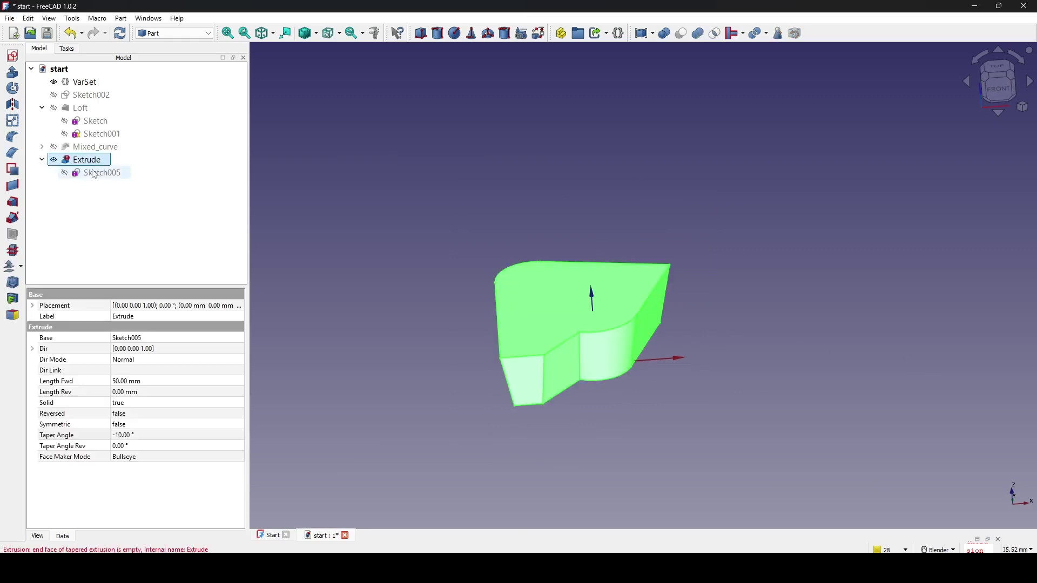
left_click(97, 173)
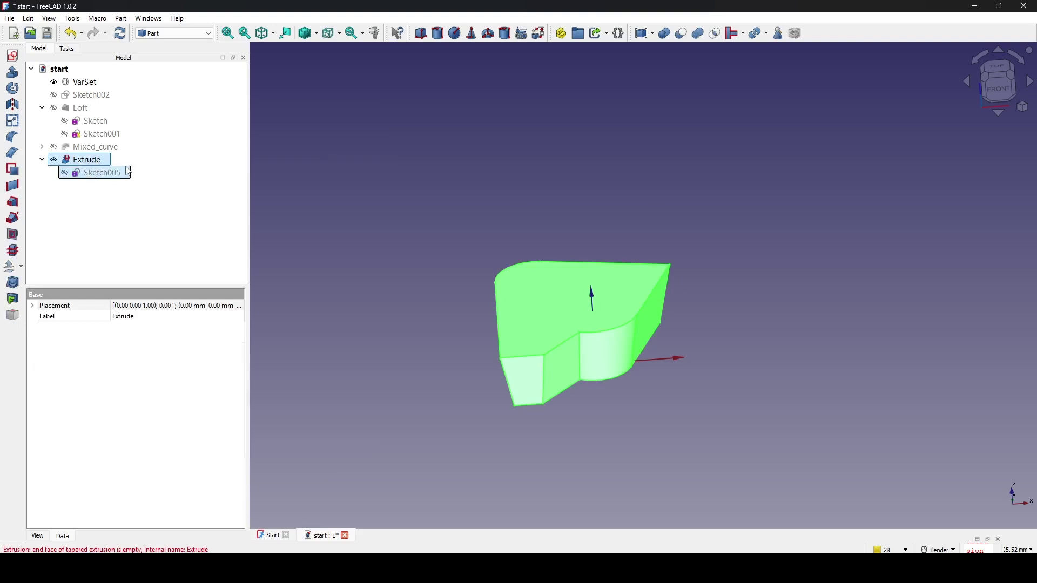
key("Delete")
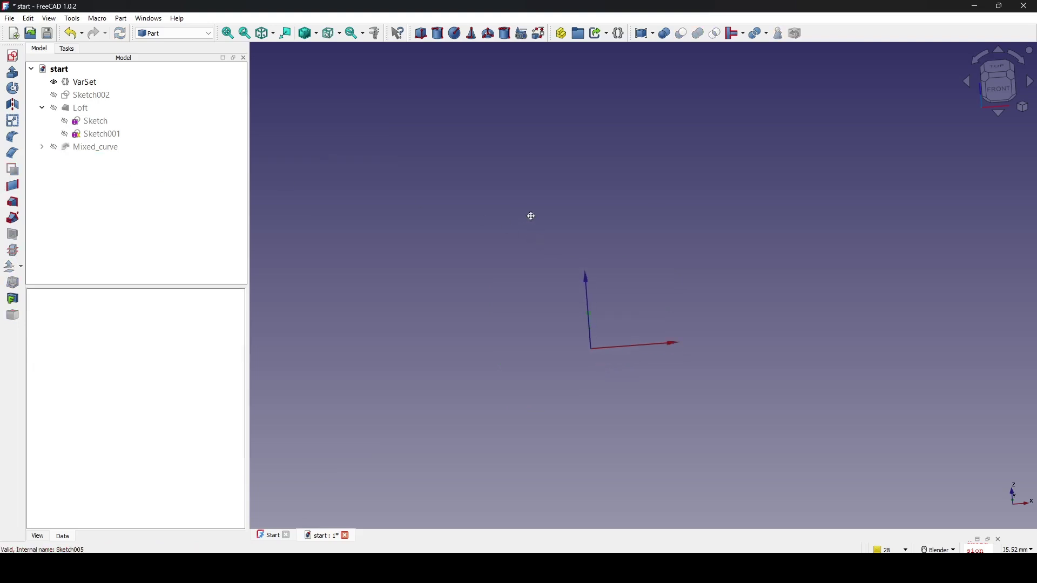
- Show the hidden Loft solid
left_click(64, 109)
key("space")
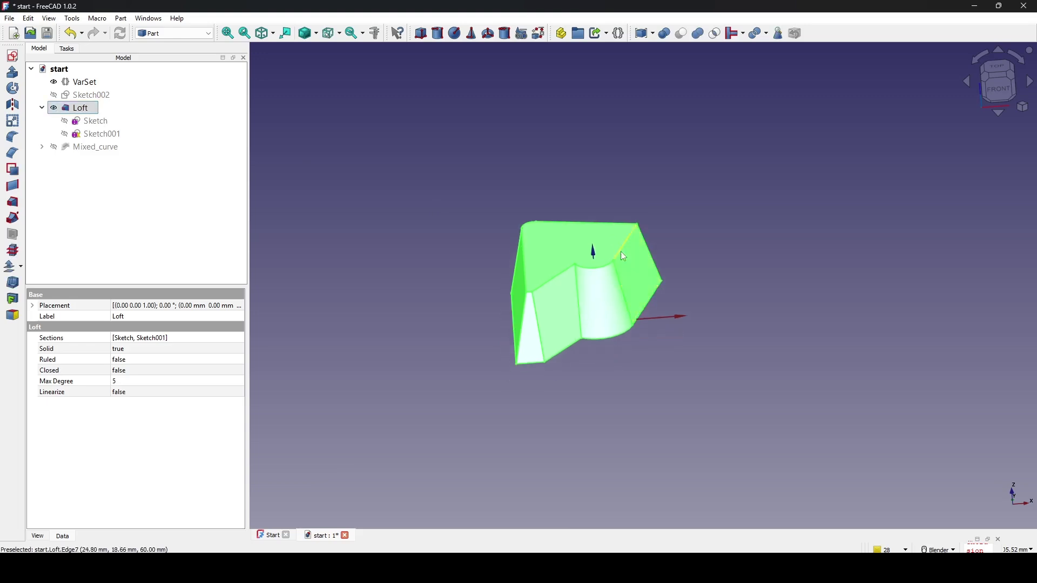
left_click(691, 241)
- Set the VarSet's extrude variable to 50 mm
left_click(83, 83)
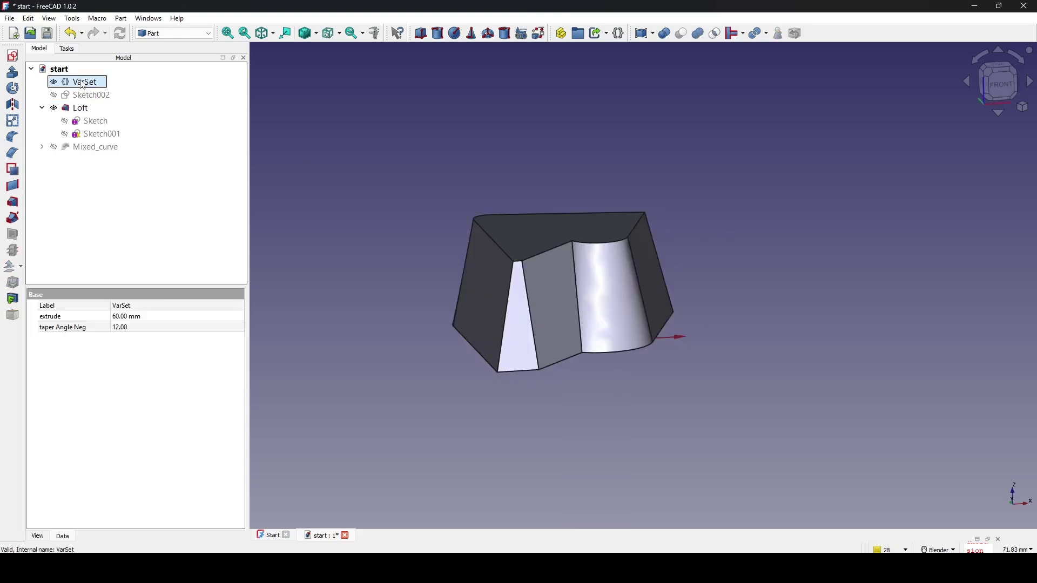
left_click(66, 317)
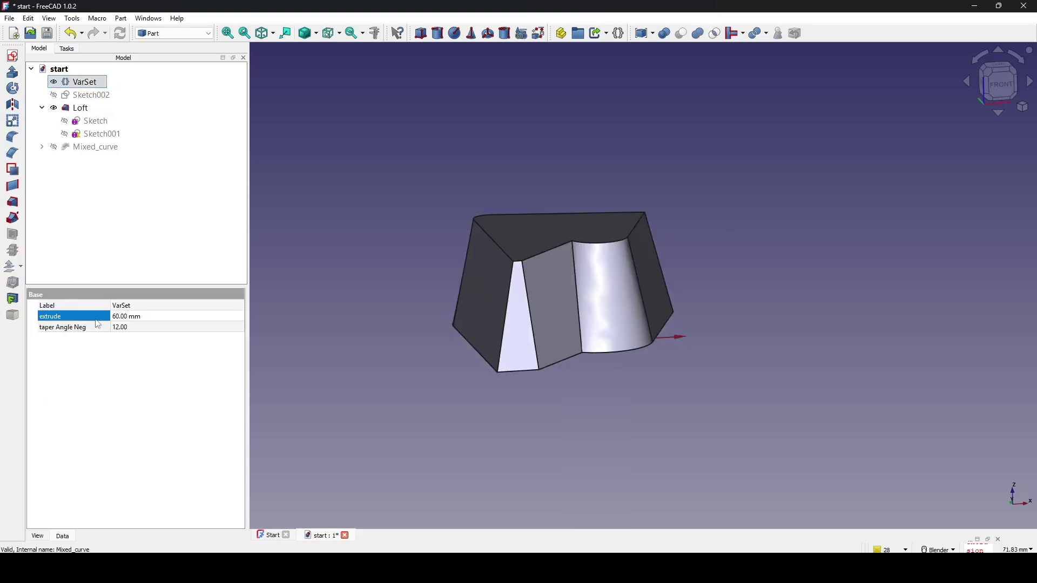
left_click(144, 321)
type("50")
key("Return")
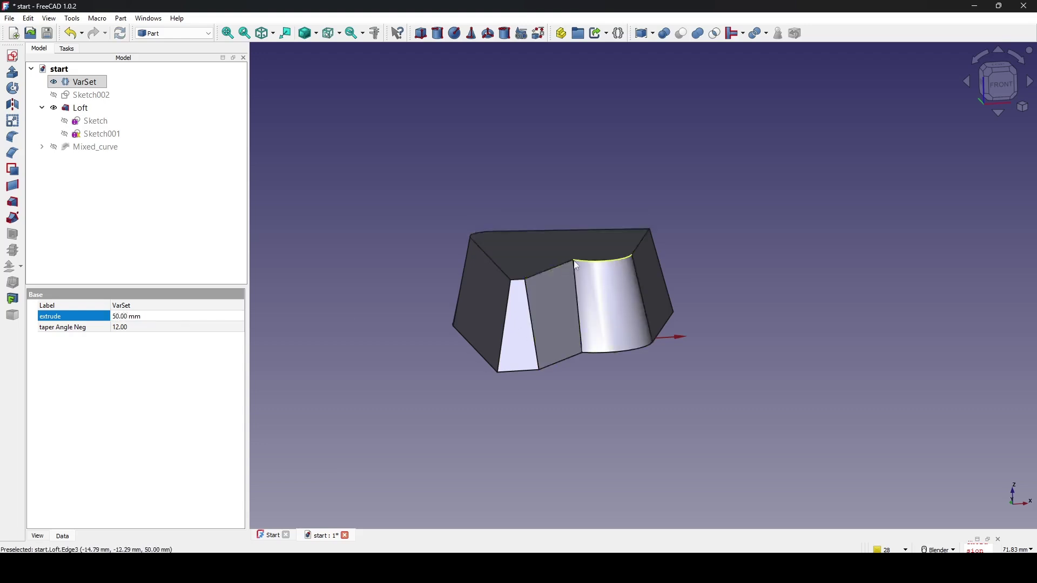
- Set the VarSet's negative taper angle variable to 1
left_click(60, 328)
left_click(136, 329)
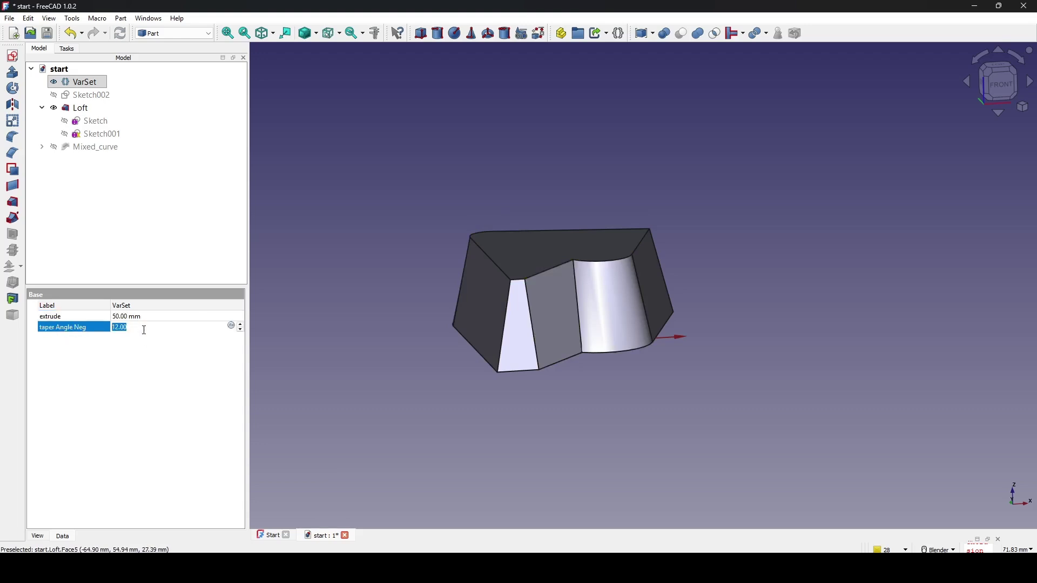
type("1")
key("Return")
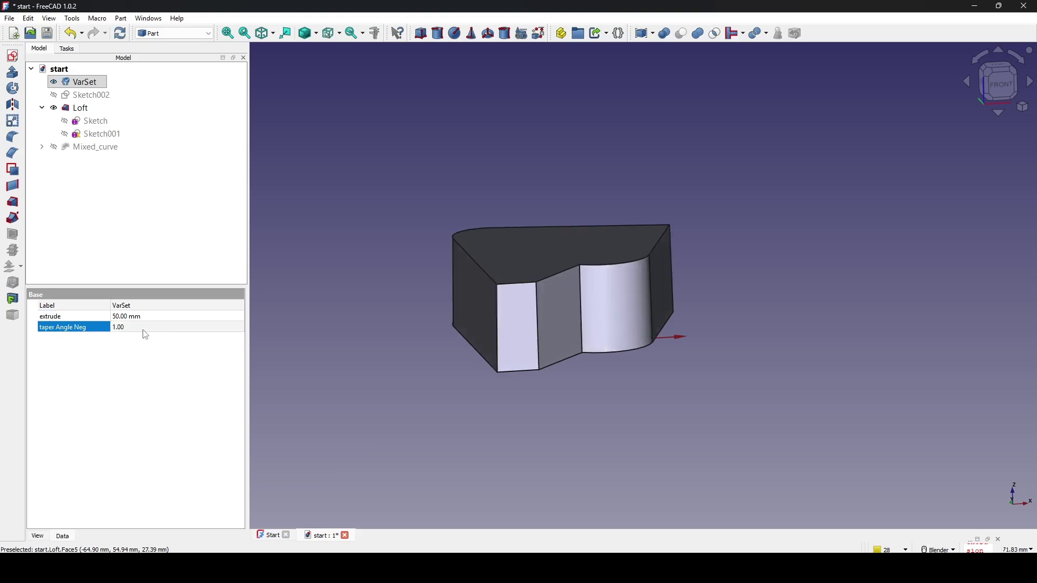
- Set the VarSet's negative taper angle variable to 10
middle_click_drag(618, 317, 372, 335)
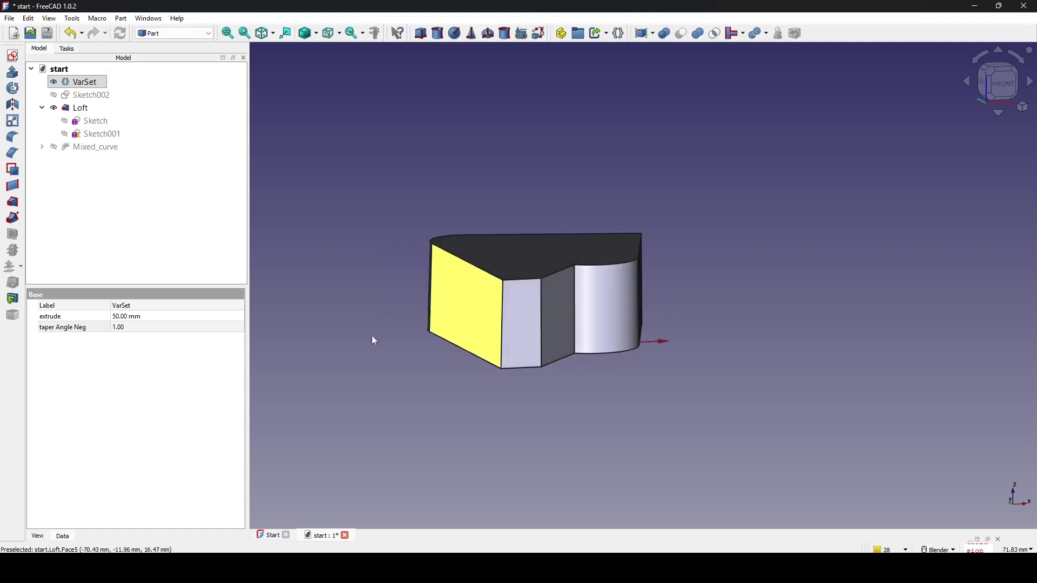
left_click(145, 327)
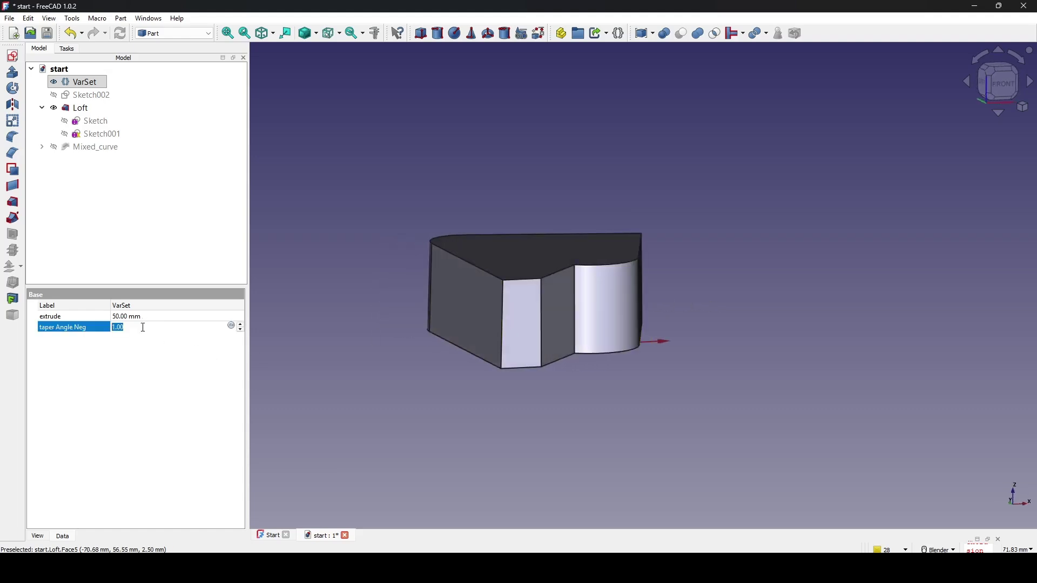
type("10")
key("Return")
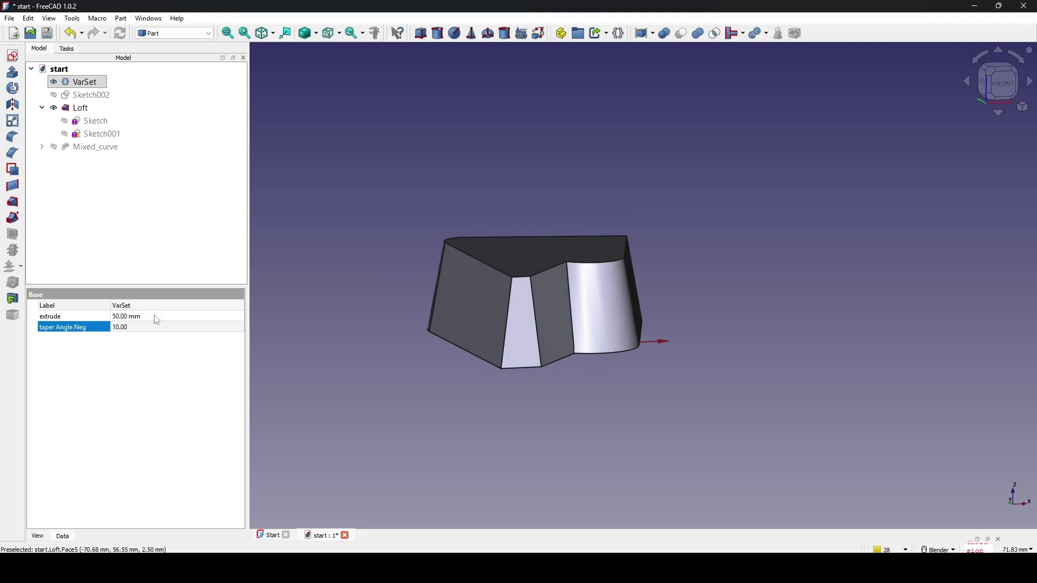
- Set the VarSet's extrude variable to 70 mm and its negative taper angle to 15
left_click(150, 317)
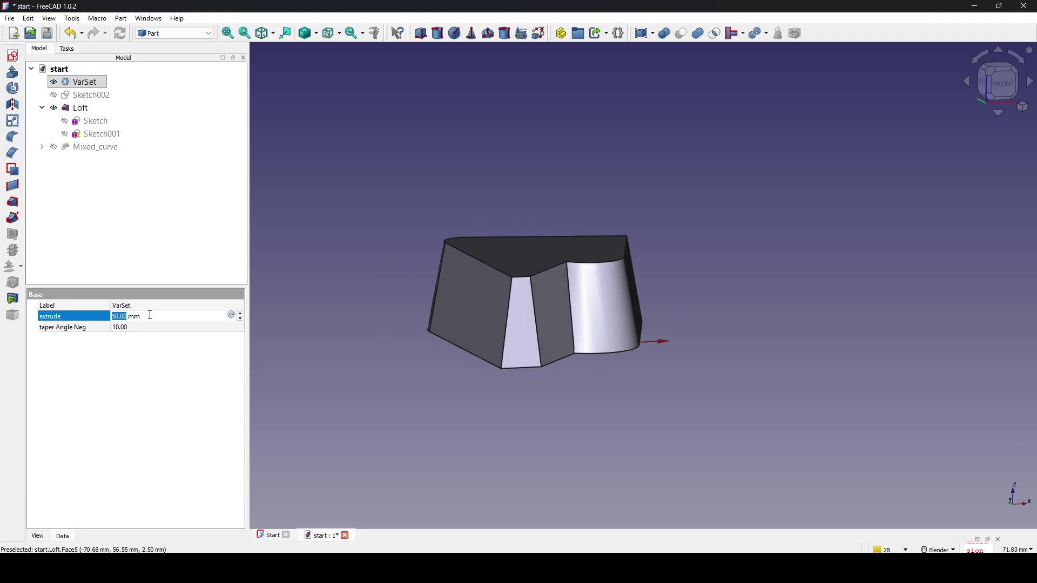
type("70")
key("Return")
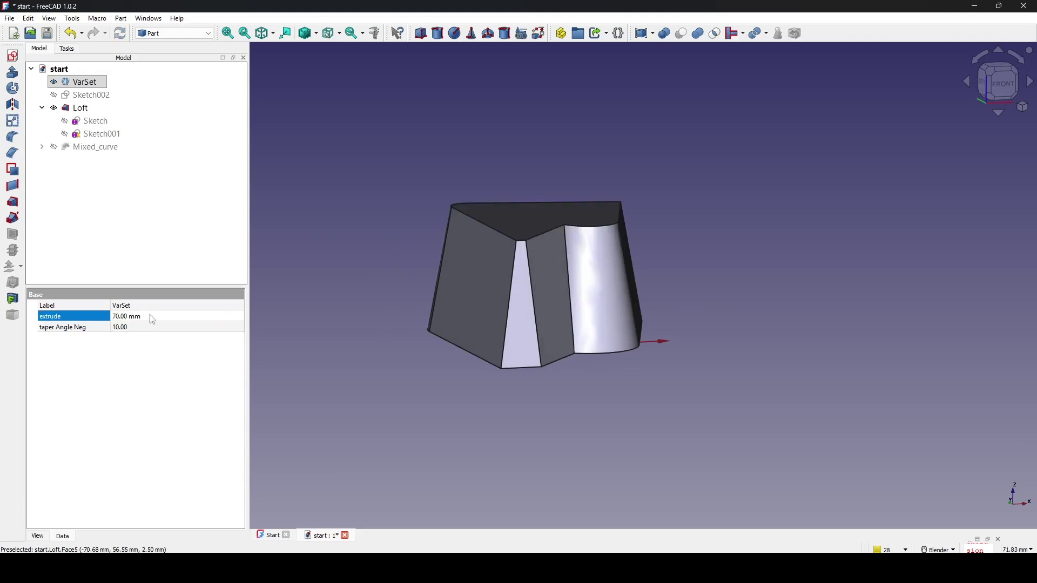
left_click(146, 327)
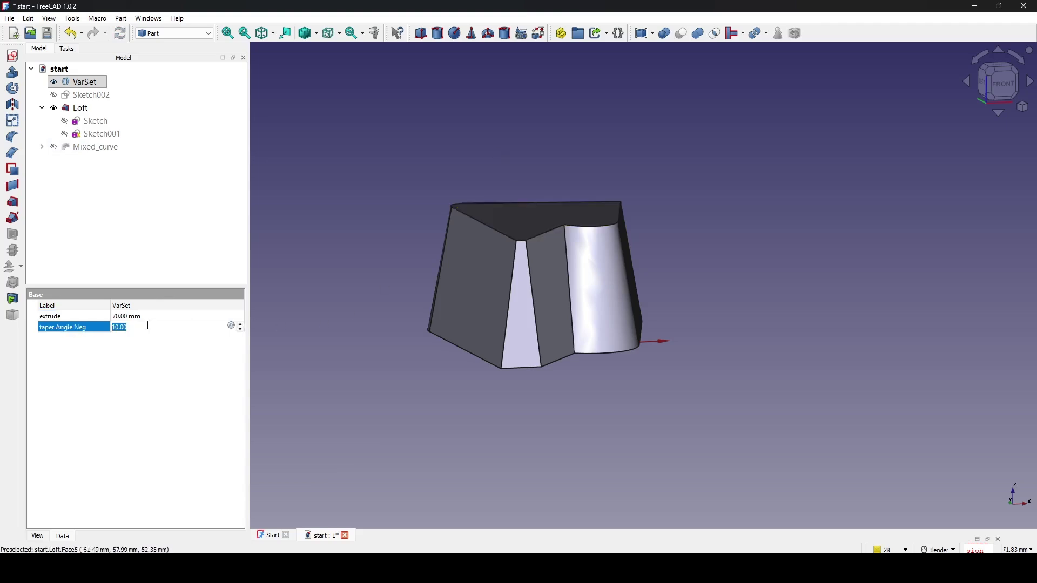
type("15")
key("Return")
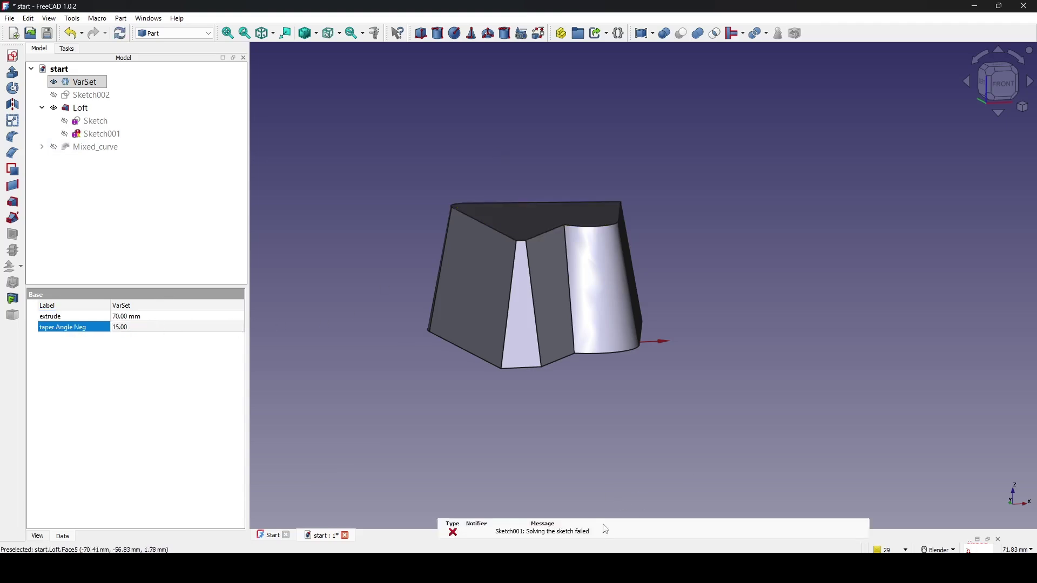
- Examine the short upper edge of the loft's narrow front face
middle_click_drag(607, 405, 597, 277)
scroll(533, 245, "up", 5)
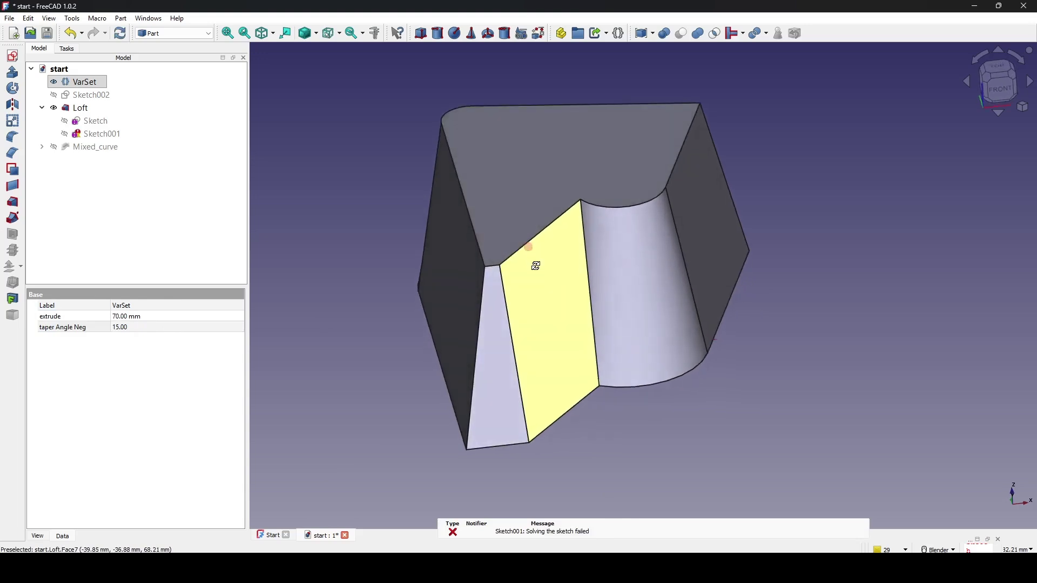
scroll(536, 266, "up", 2)
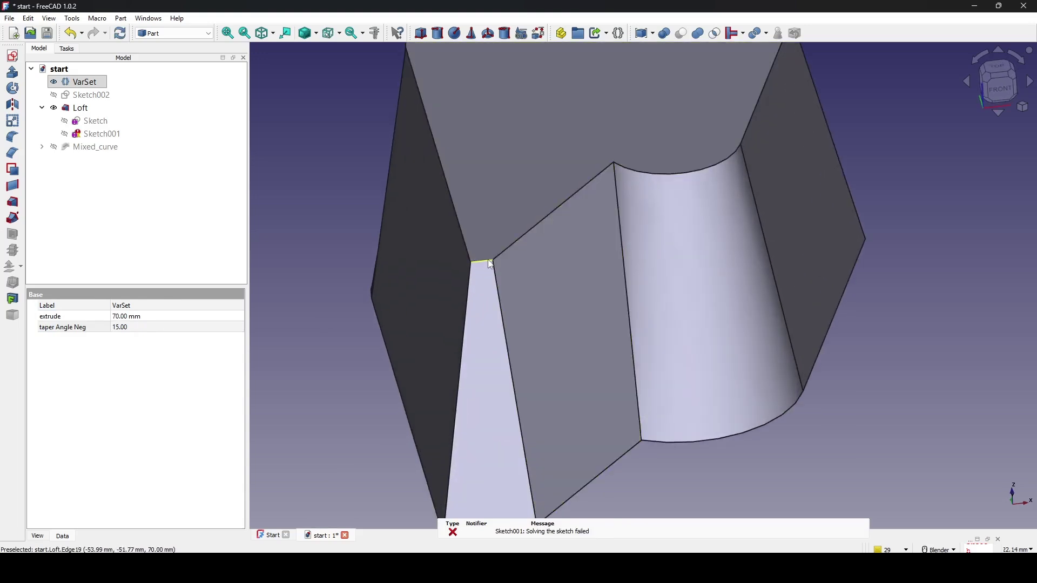
scroll(490, 264, "down", 4)
mouse_move(491, 255)
middle_mouse_down()
mouse_move(546, 222)
mouse_move(710, 299)
middle_mouse_up()
scroll(710, 299, "down", 2)
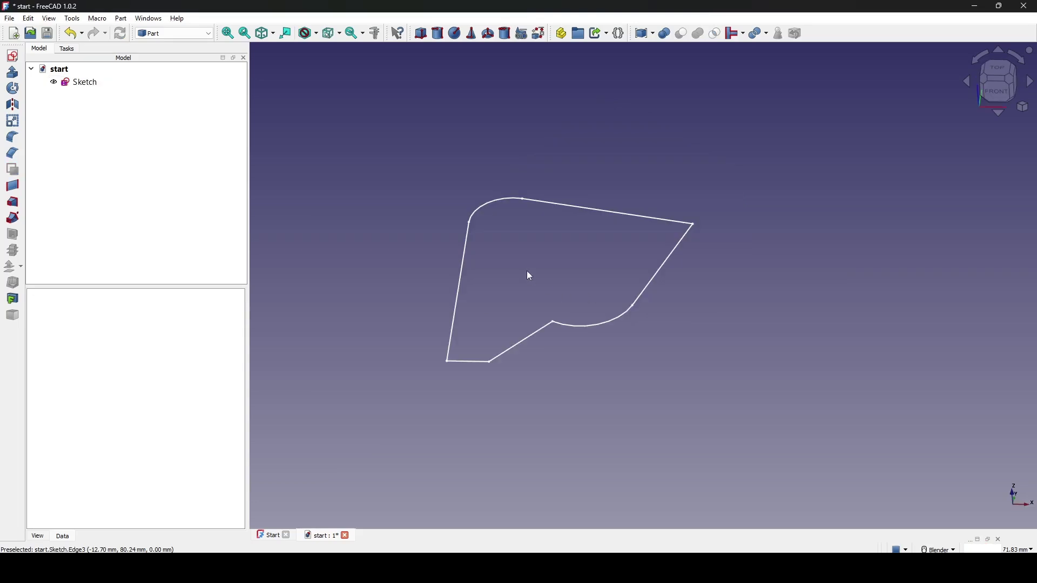
- Create a VarSet in the document and name its first property extrude
middle_click_drag(528, 275, 616, 236, "shift")
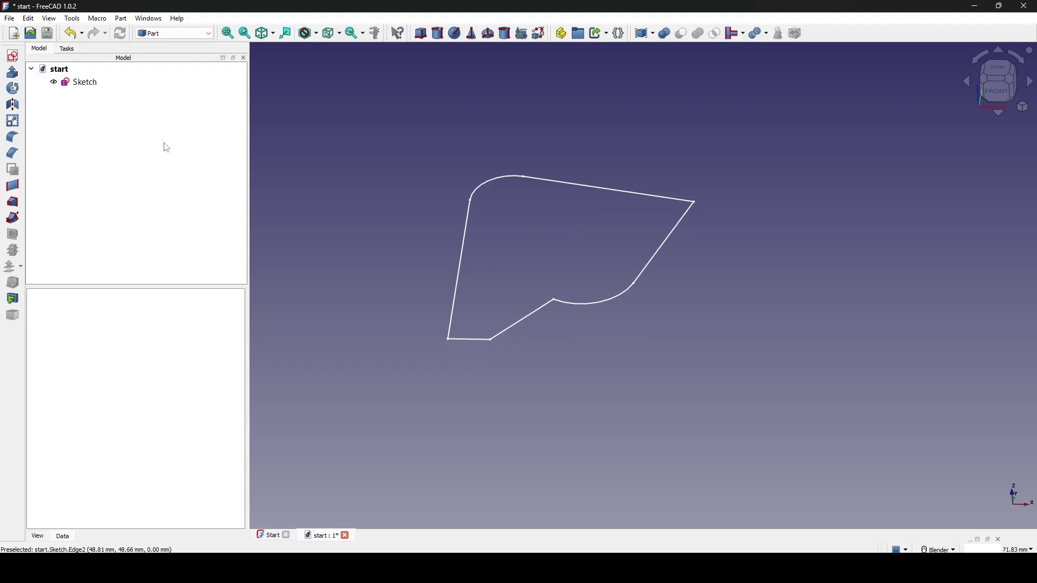
mouse_move(162, 143)
middle_mouse_down()
mouse_move(329, 201)
mouse_move(609, 260)
middle_mouse_up()
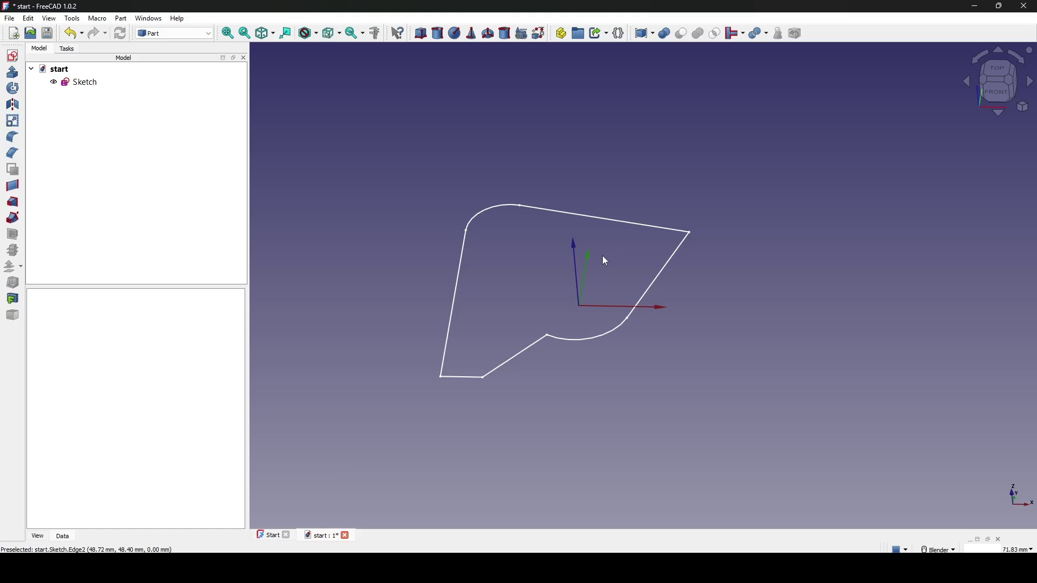
middle_click_drag(590, 260, 565, 234, "shift")
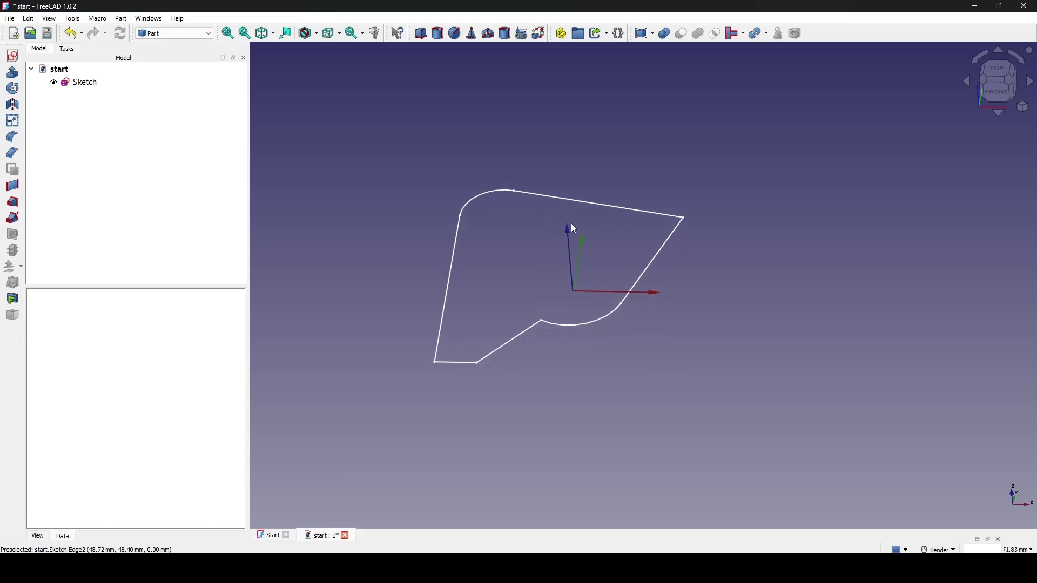
left_click(619, 35)
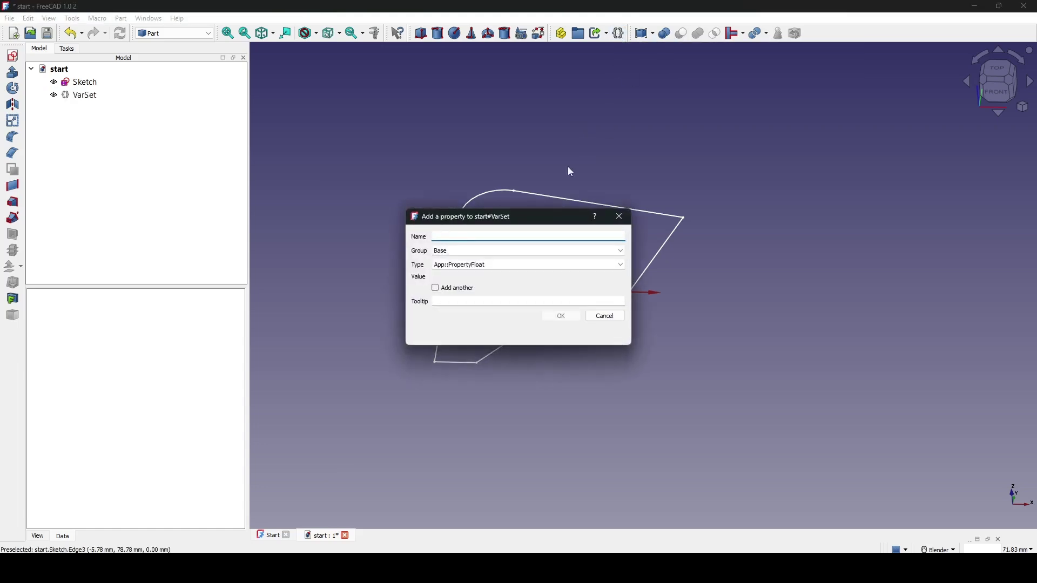
left_click_drag(521, 222, 496, 227)
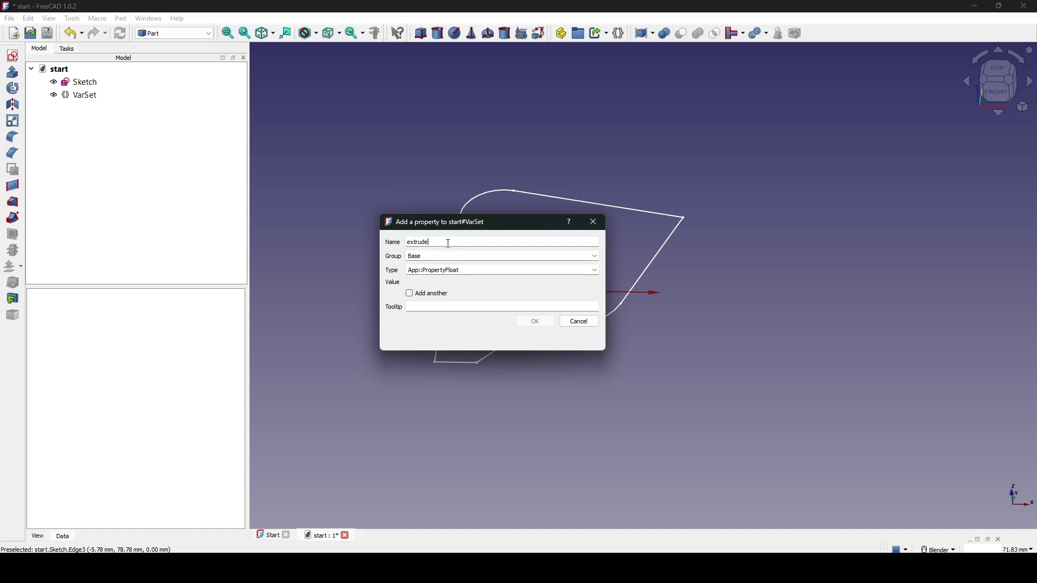
key("Tab")
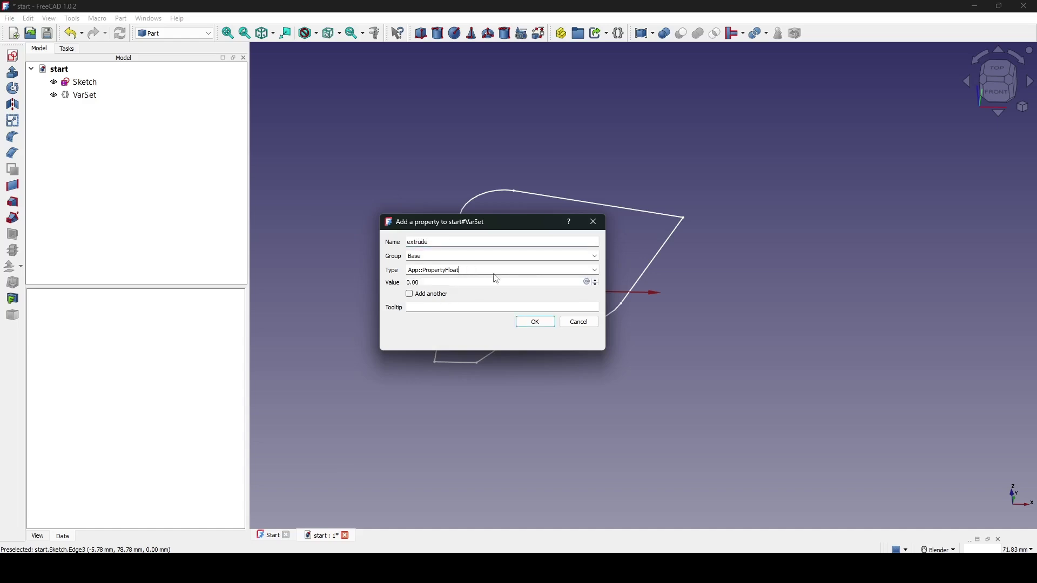
- Give the extrude property the type App::PropertyLength and add it with the option to add another property enabled
left_click(595, 270)
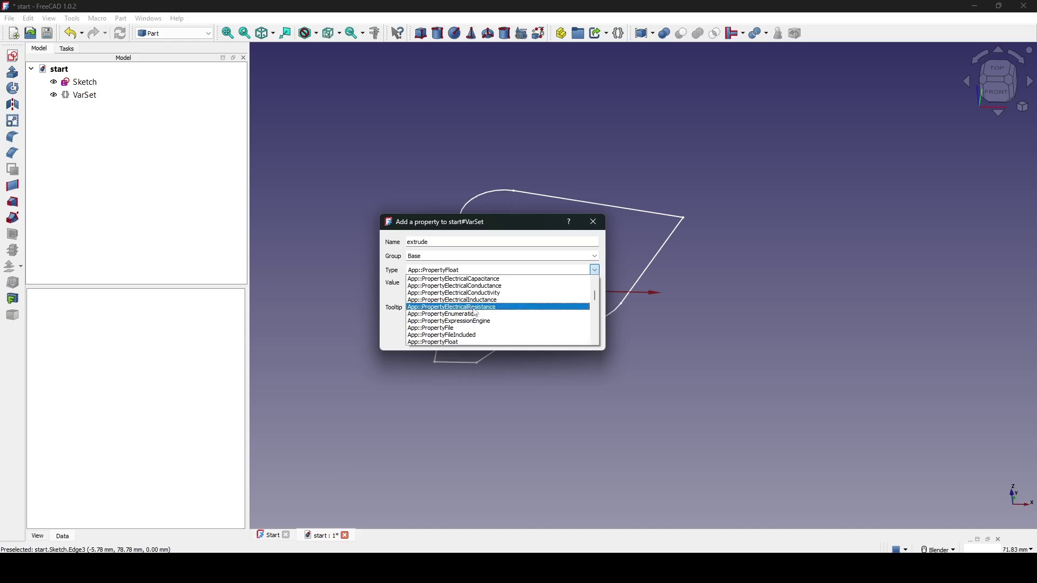
scroll(464, 343, "down", 3)
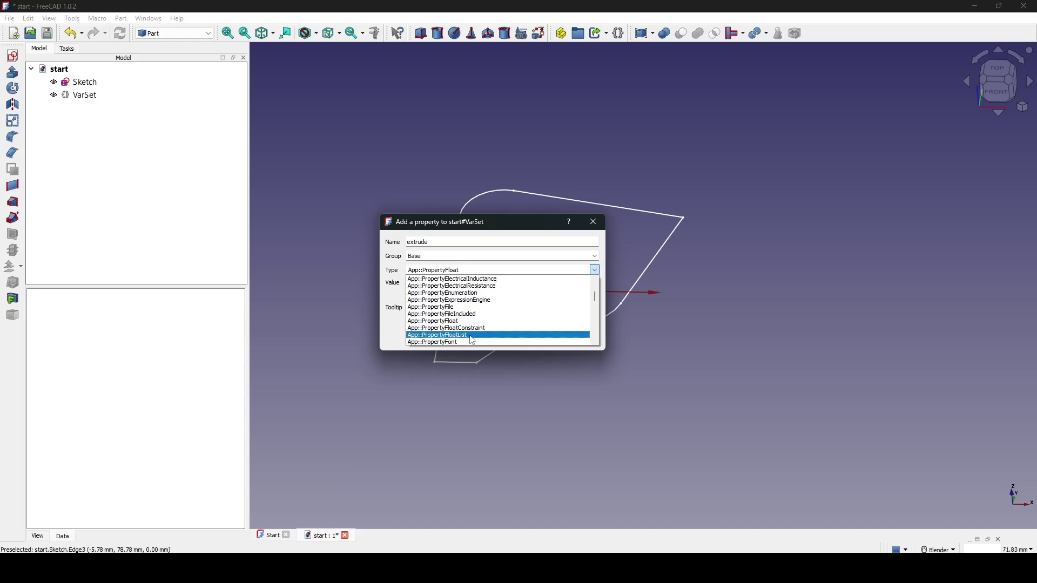
scroll(474, 339, "down", 5)
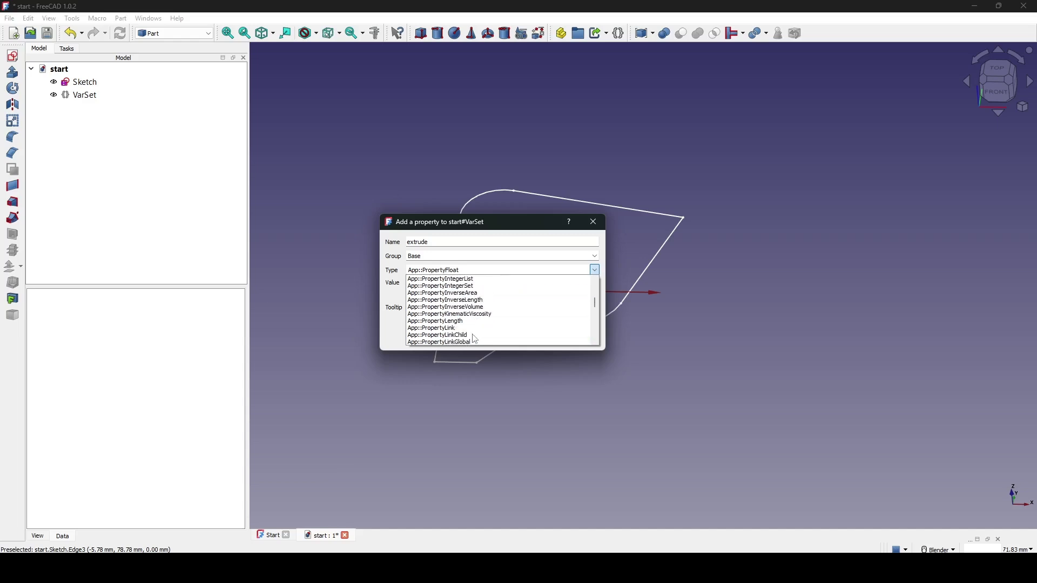
scroll(474, 339, "down", 3)
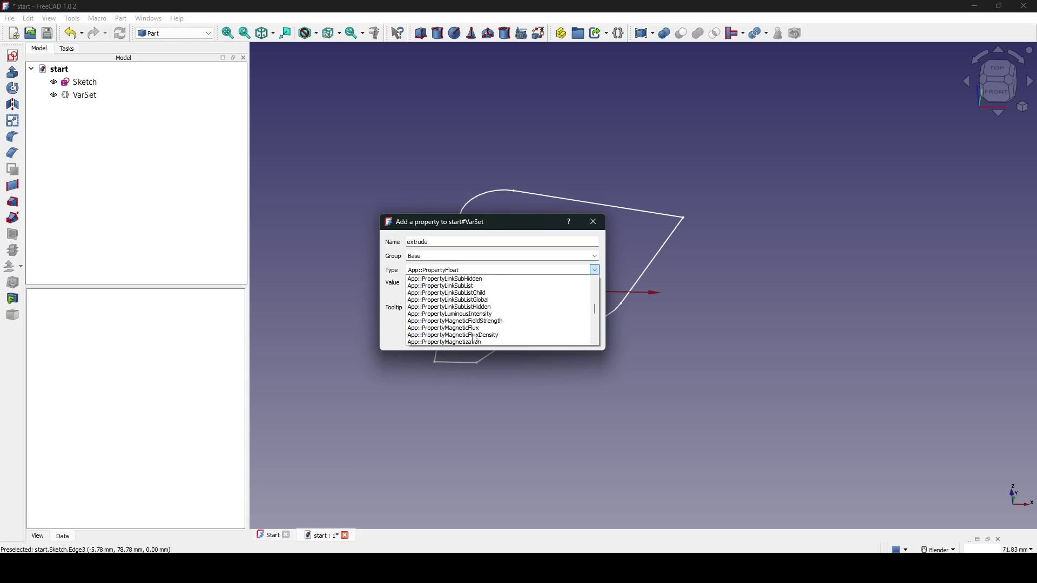
scroll(475, 339, "up", 4)
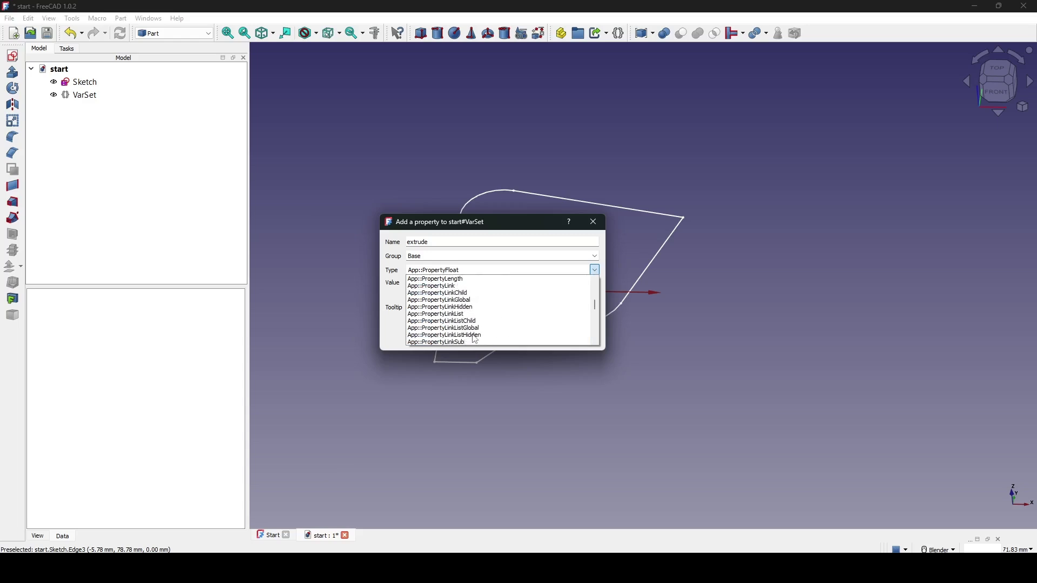
left_click(486, 279)
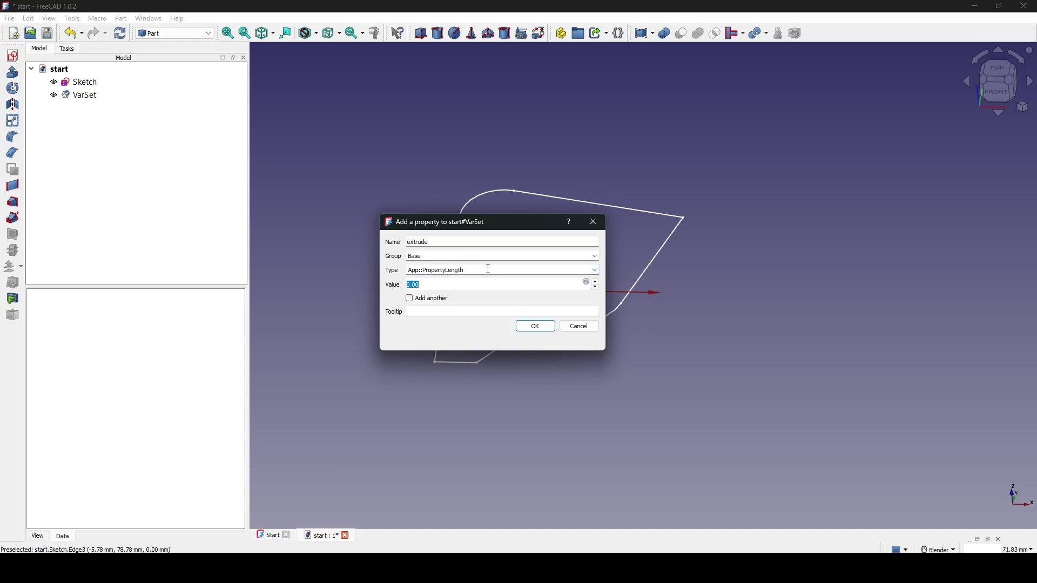
left_click(448, 286)
left_click(409, 299)
left_click(535, 327)
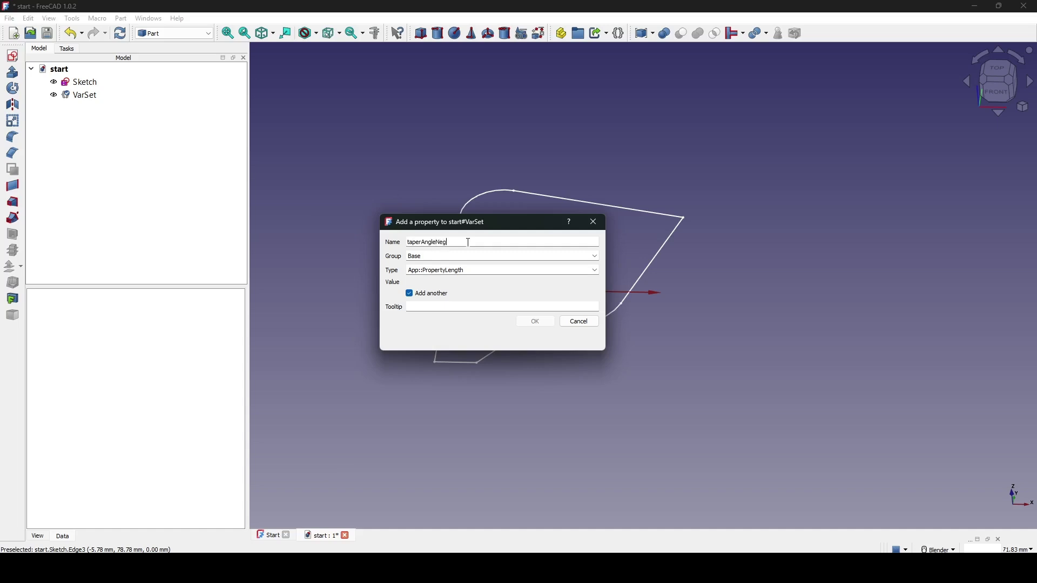
- Add a second property named taperAngleNeg of type App::PropertyFloat to the VarSet and finish adding properties
left_click(469, 242)
left_click(596, 271)
scroll(506, 308, "up", 4)
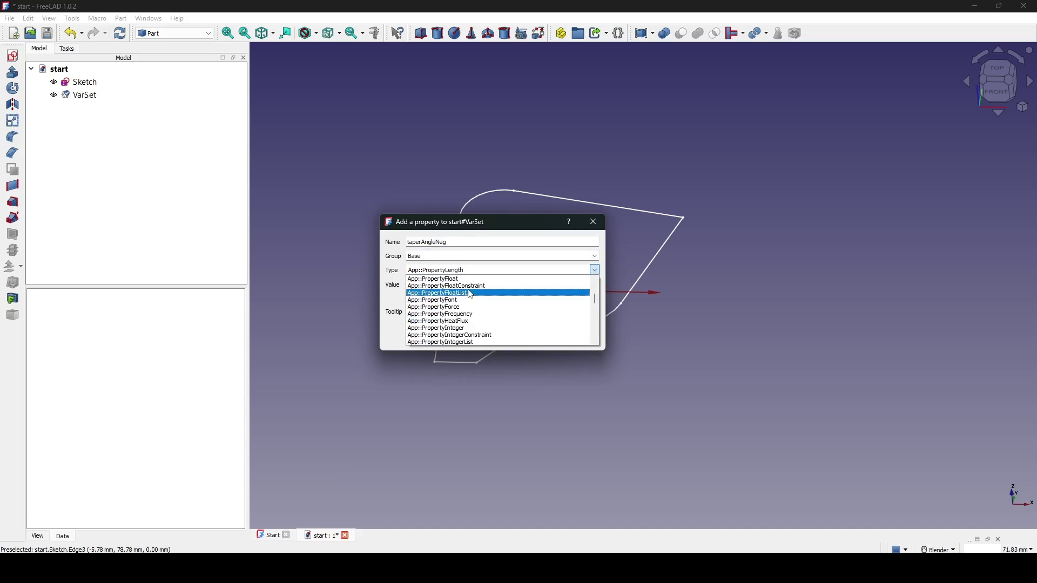
left_click(480, 280)
left_click(474, 270)
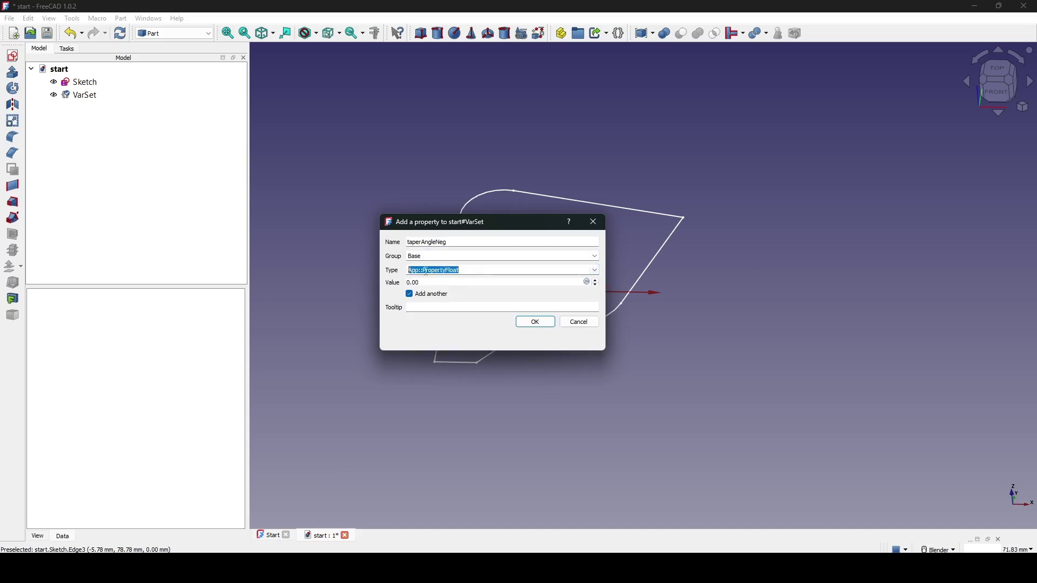
left_click(528, 320)
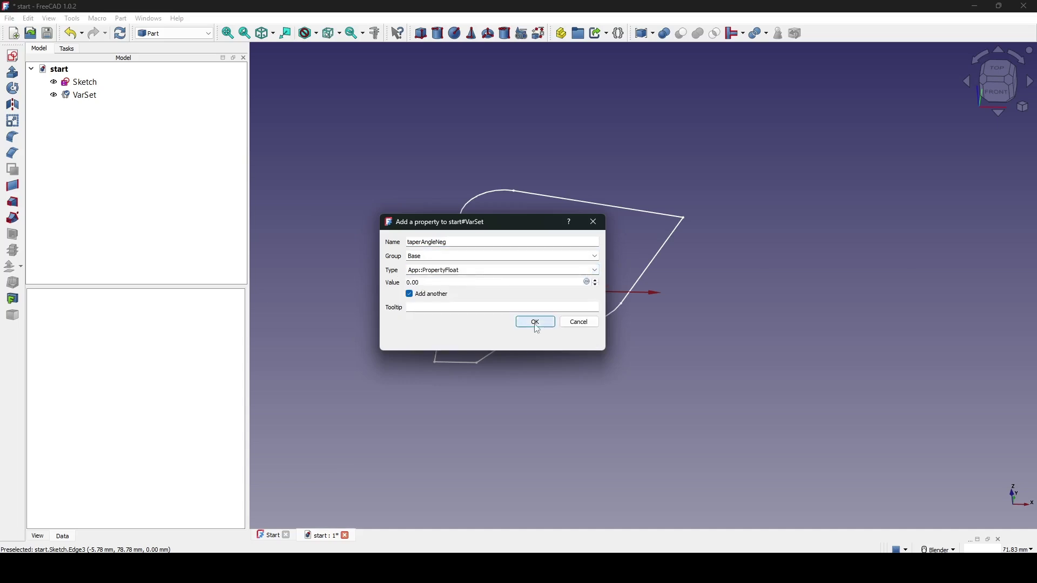
left_click(579, 324)
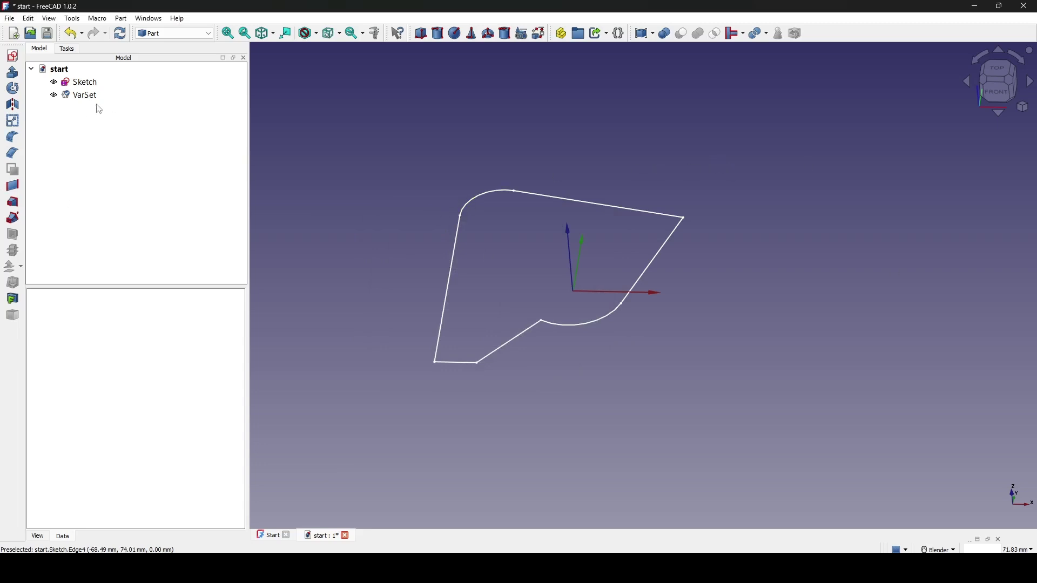
- Set the VarSet's extrude variable to 50 mm and its negative taper angle to 7
left_click(83, 96)
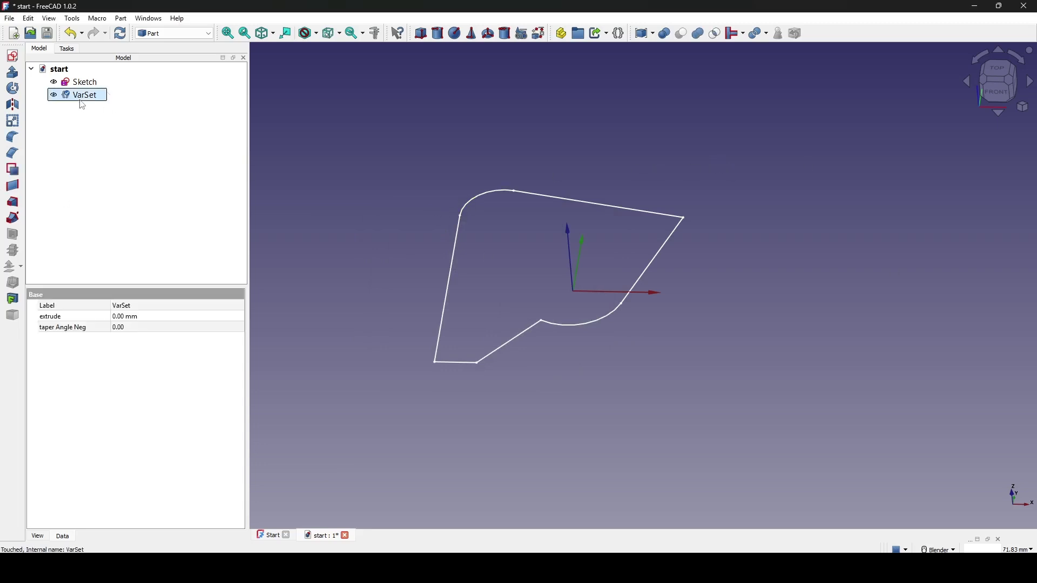
left_click(60, 318)
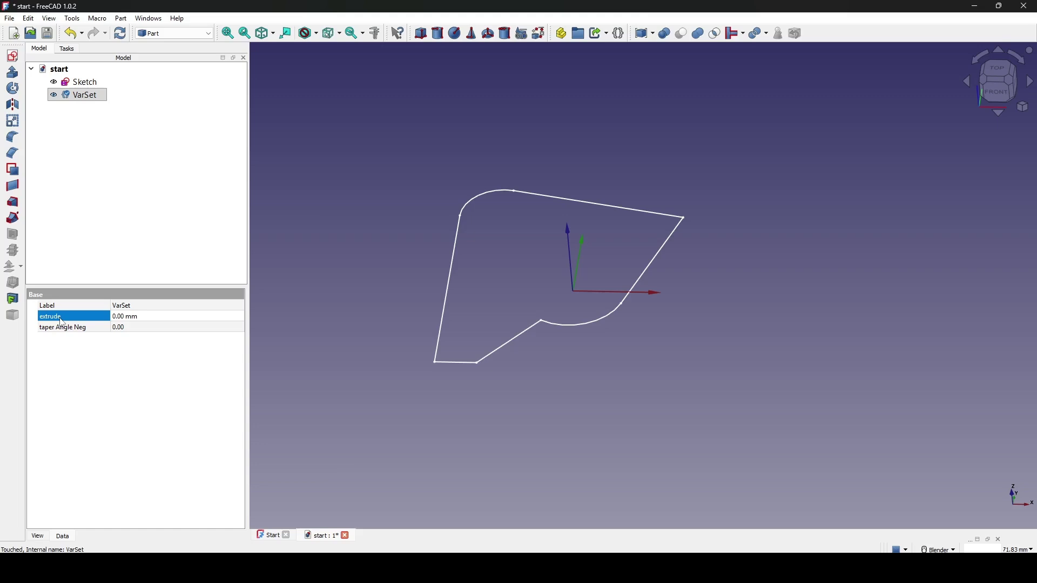
left_click(115, 319)
type("50")
left_click(94, 327)
left_click(162, 327)
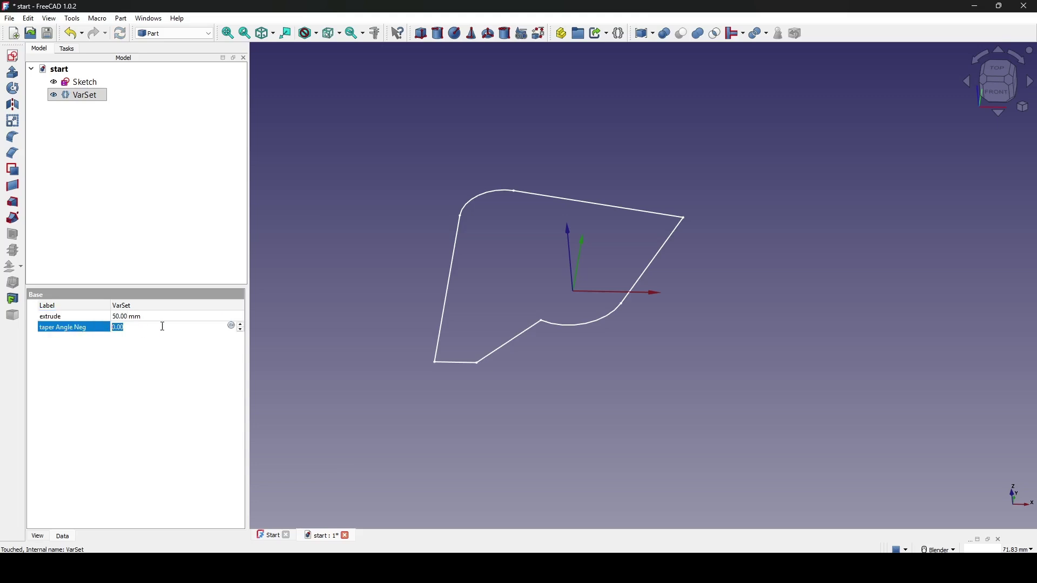
type("7")
key("Return")
- Duplicate the base sketch with a copy and paste
scroll(659, 288, "down", 2)
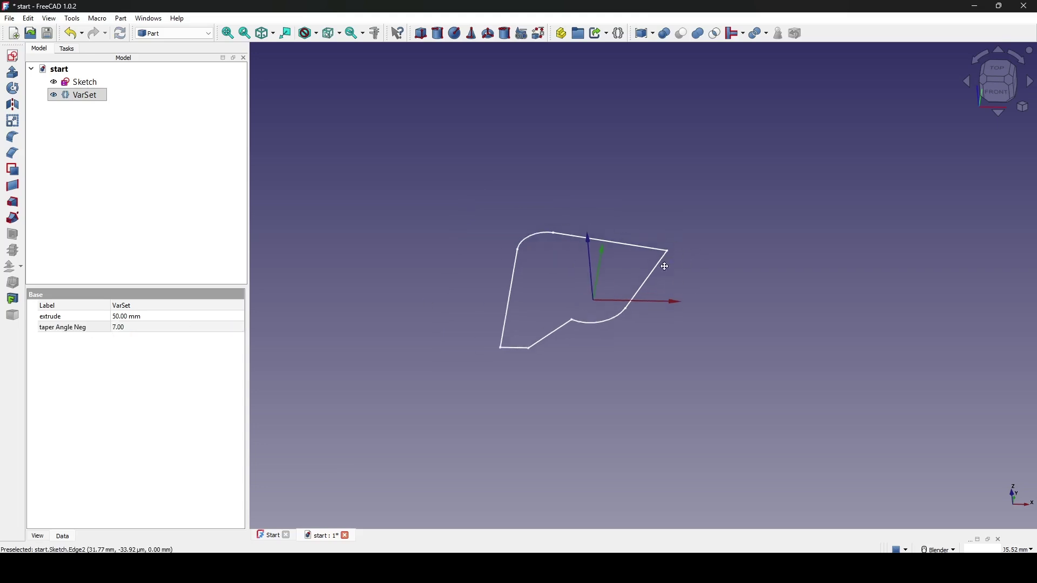
left_click(714, 355)
mouse_move(713, 354)
middle_mouse_down()
mouse_move(718, 340)
mouse_move(689, 290)
mouse_move(700, 286)
mouse_move(693, 294)
middle_mouse_up()
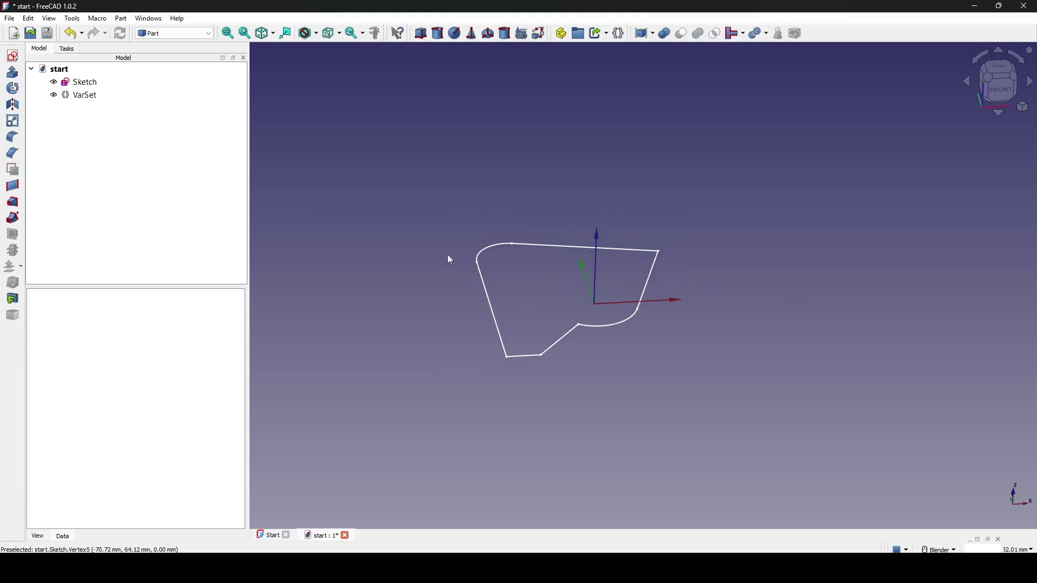
left_click(85, 85)
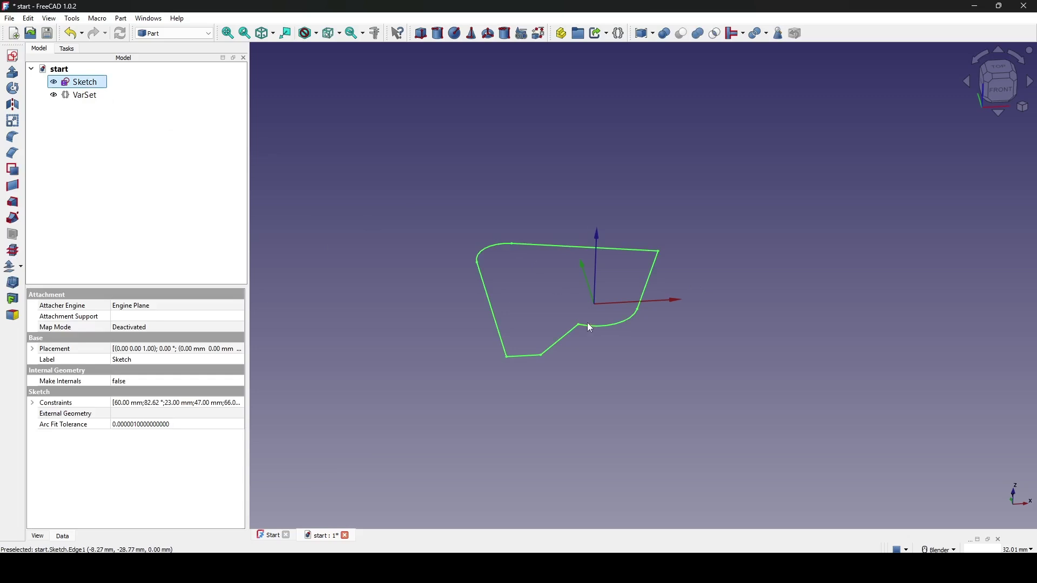
mouse_move(588, 324)
middle_mouse_down()
mouse_move(609, 308)
mouse_move(541, 301)
middle_mouse_up()
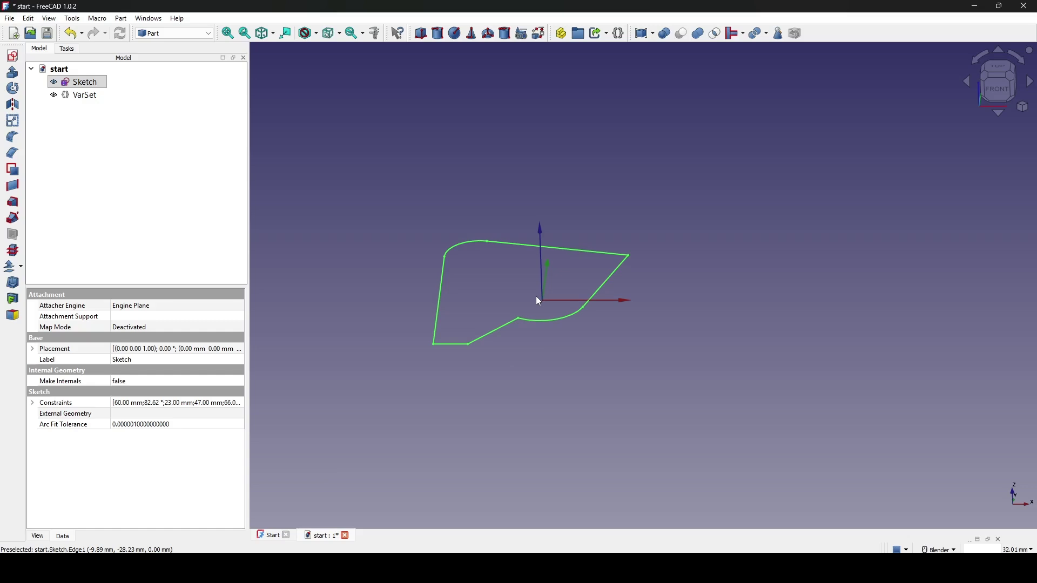
key("ctrl+c")
key("ctrl+v")
- Drive the duplicated sketch's Z position with the expression VarSet.extrude
left_click(97, 108)
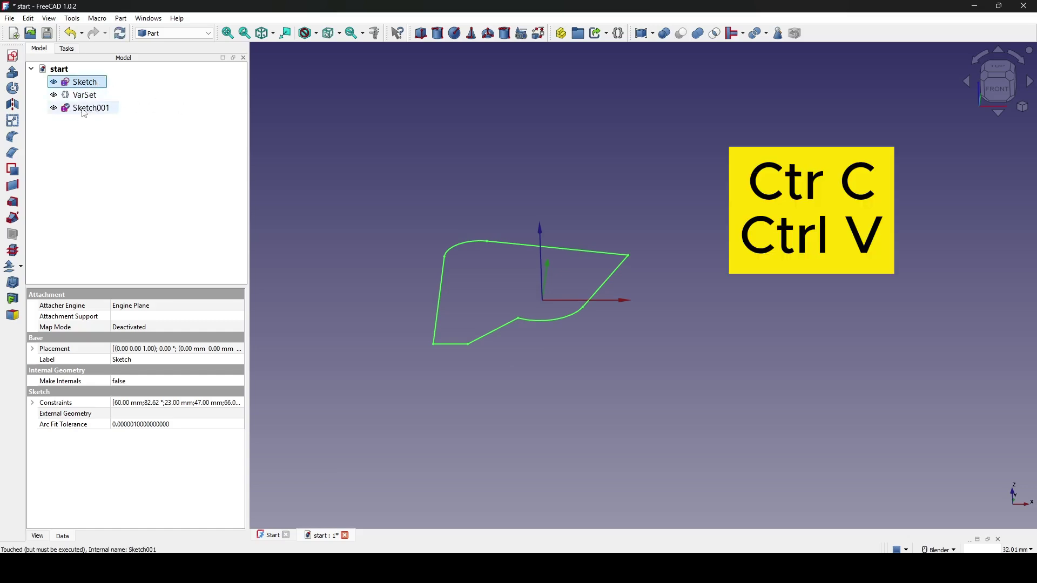
left_click(33, 349)
left_click(43, 383)
left_click(65, 414)
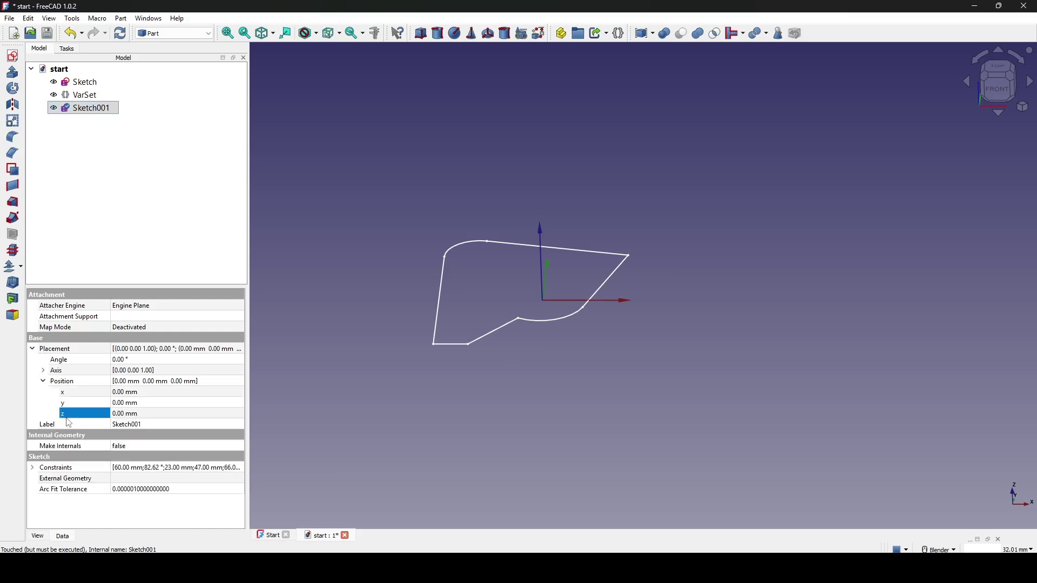
left_click(172, 415)
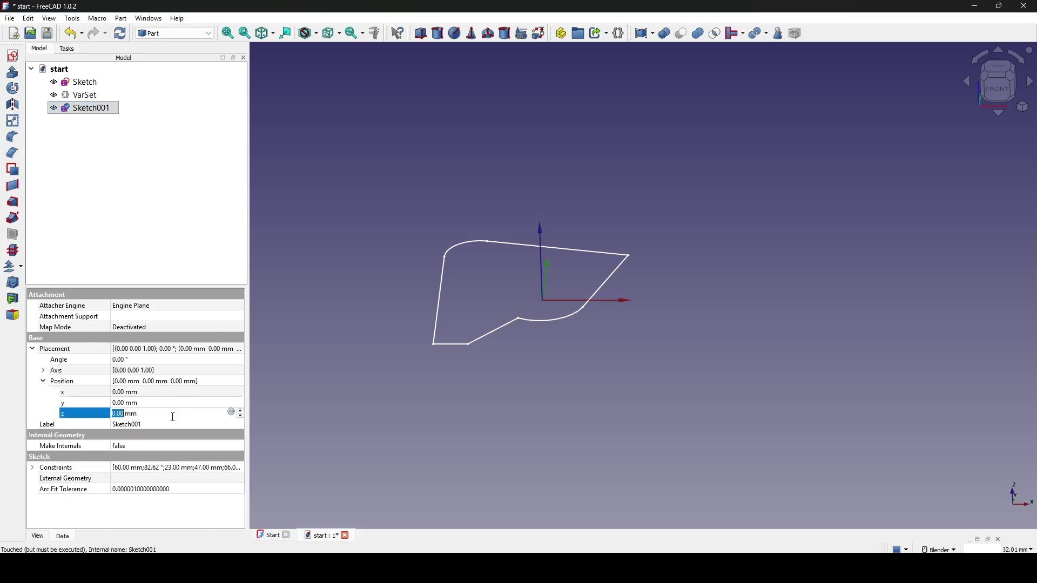
left_click(232, 413)
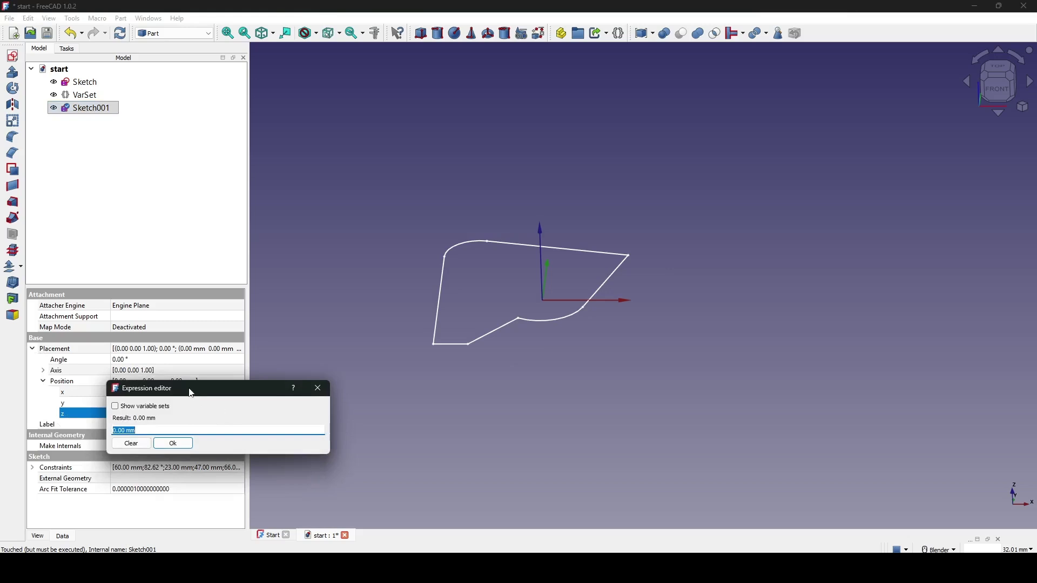
left_click_drag(193, 394, 386, 273)
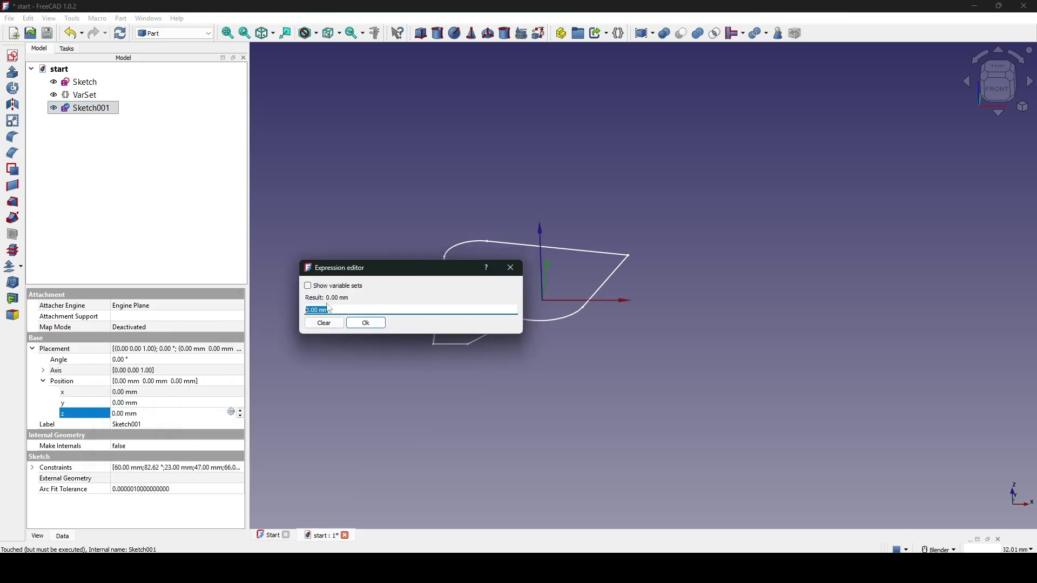
type("var")
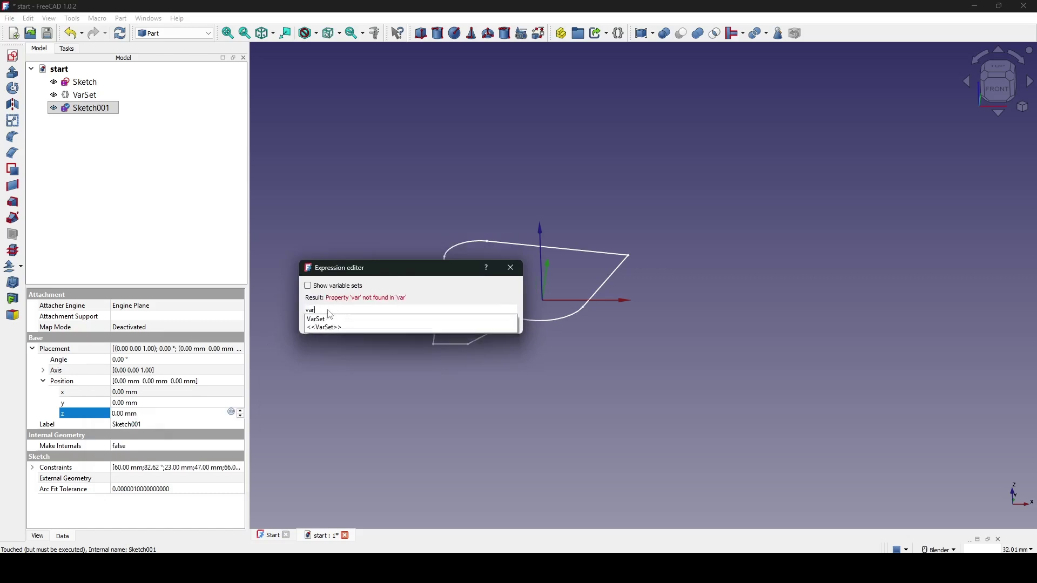
left_click(333, 323)
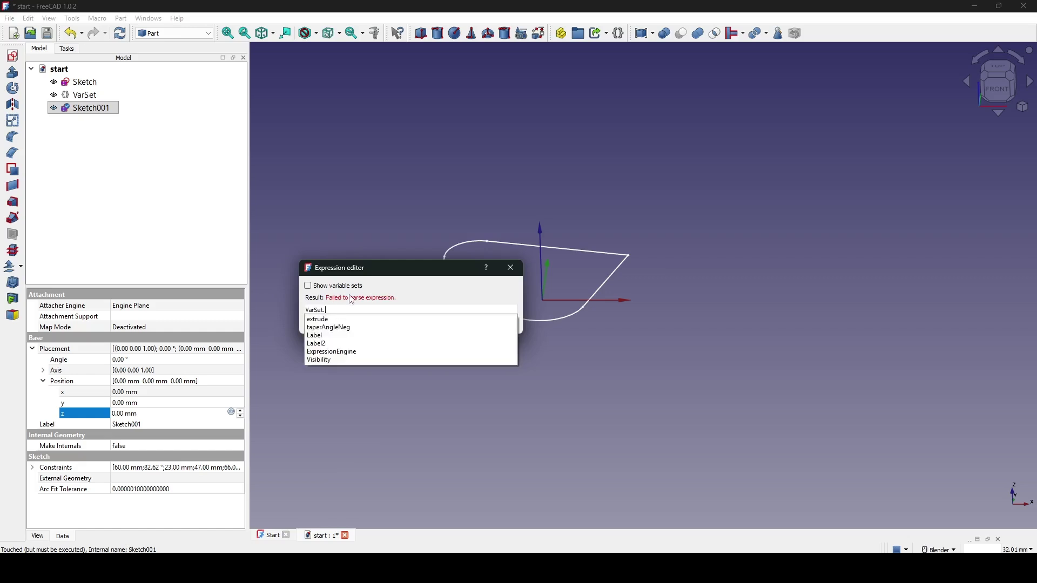
left_click(326, 321)
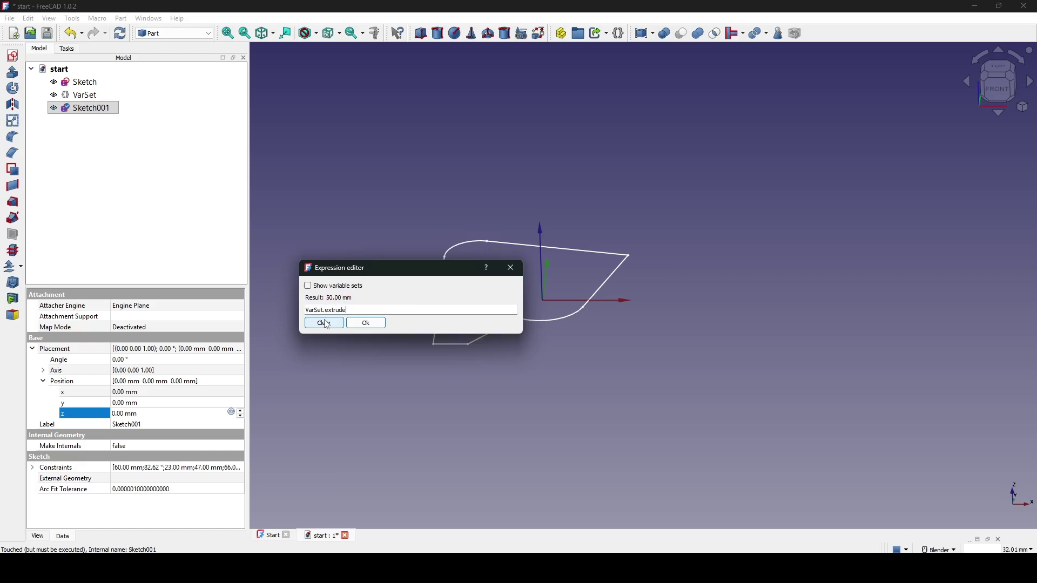
left_click(366, 323)
left_click(364, 306)
middle_click_drag(603, 294, 606, 318, "shift")
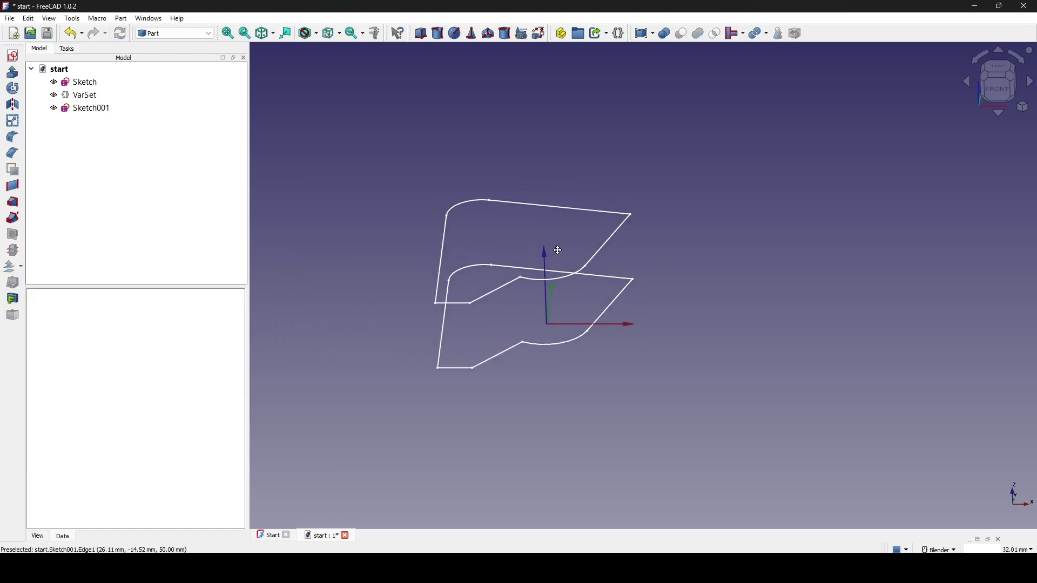
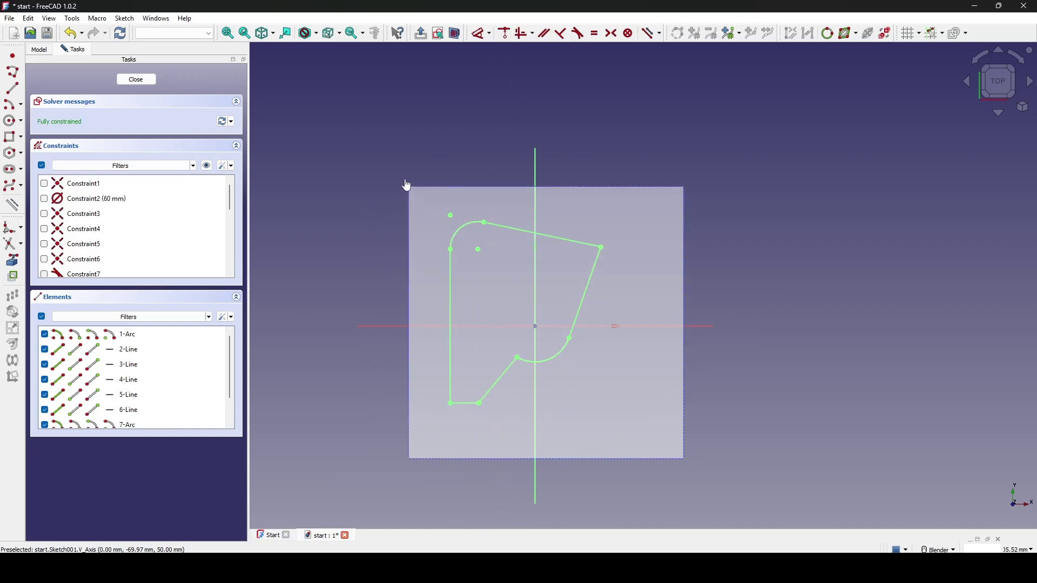
- Start an offset of the duplicated sketch's whole profile, previewing it in Intersection mode before returning to Arc mode
scroll(565, 222, "up", 2)
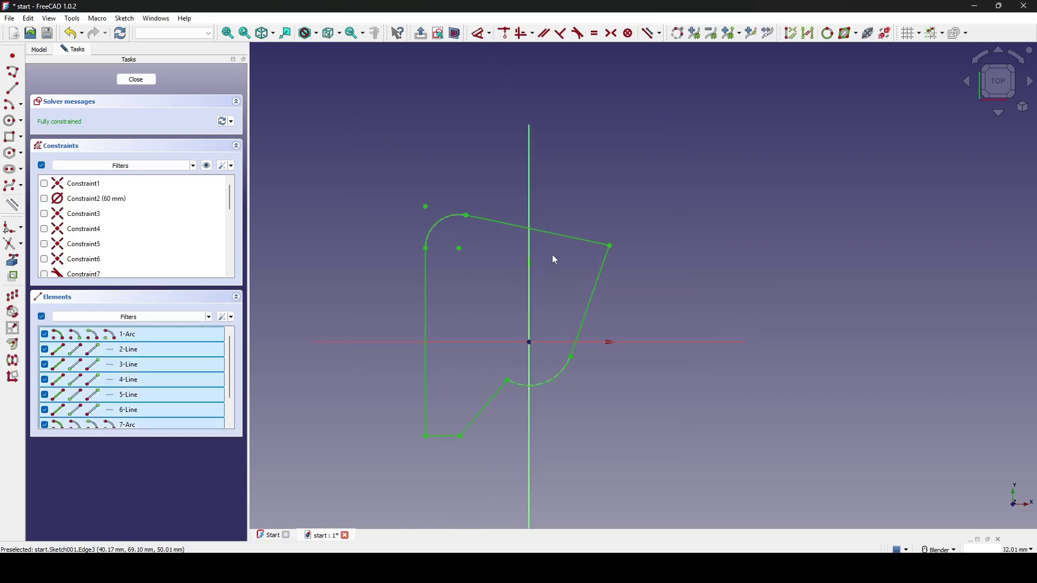
left_click(16, 347)
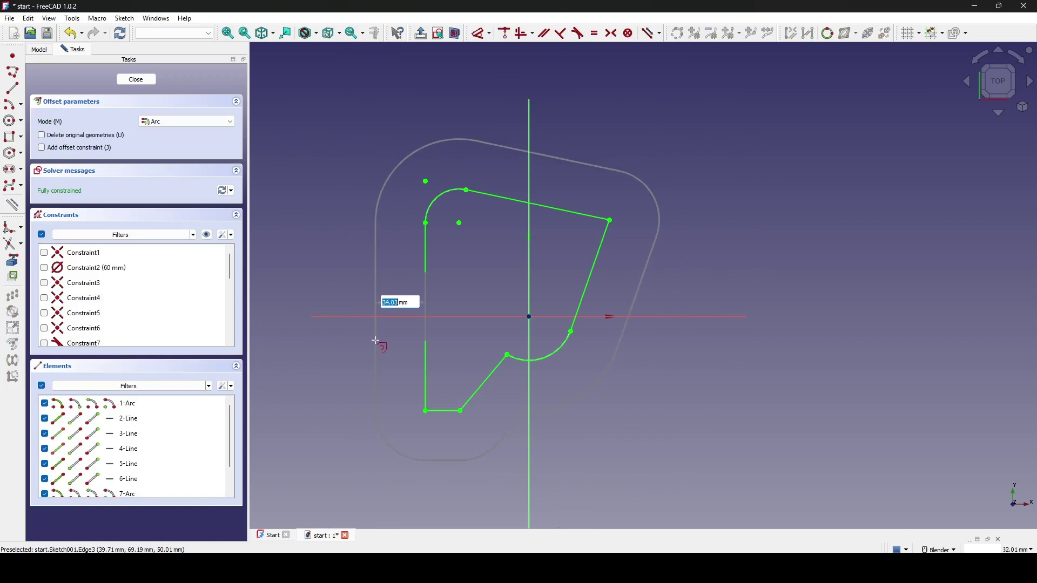
left_click(172, 127)
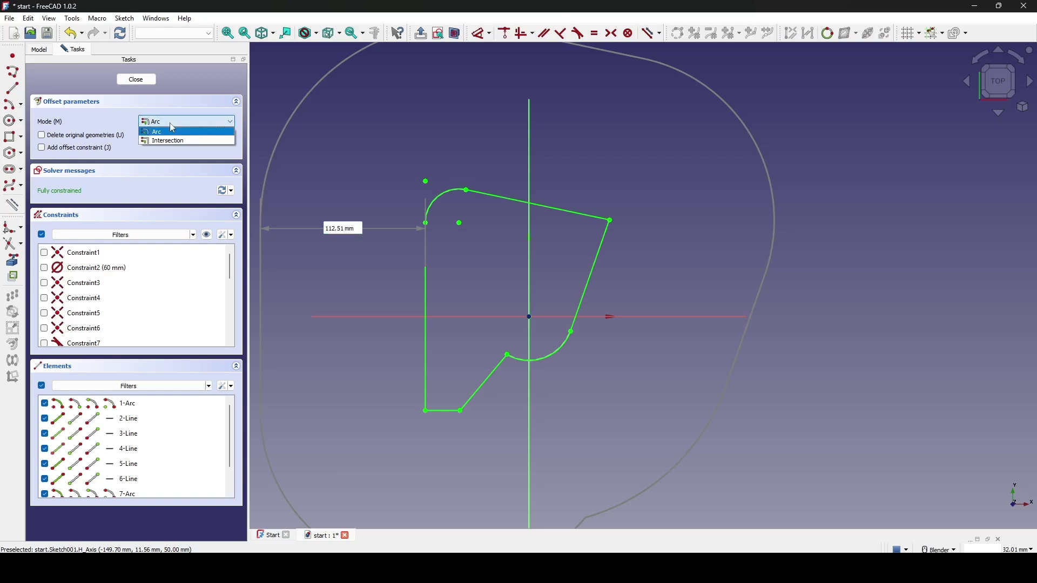
left_click(168, 141)
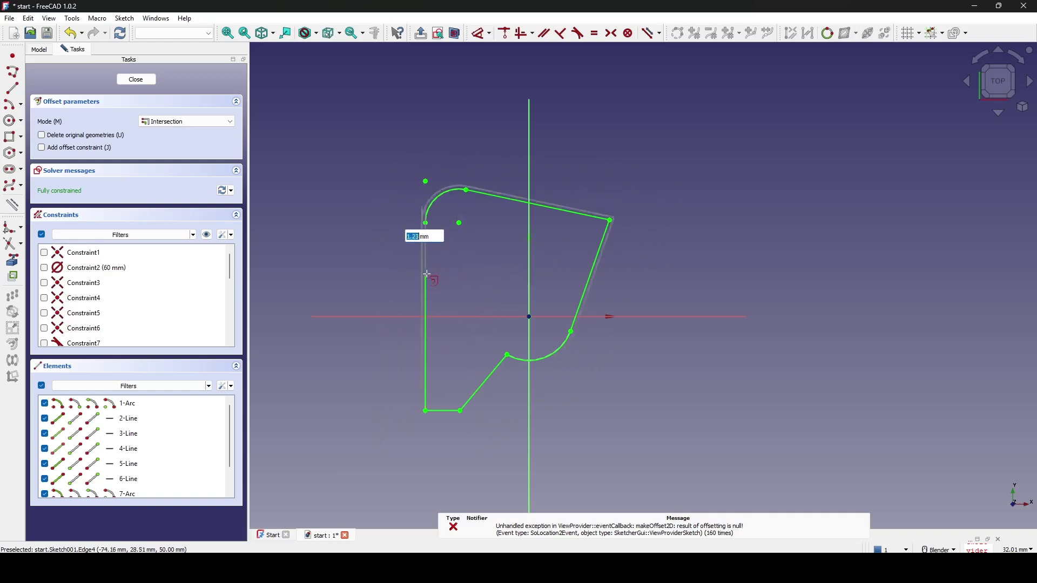
left_click(183, 122)
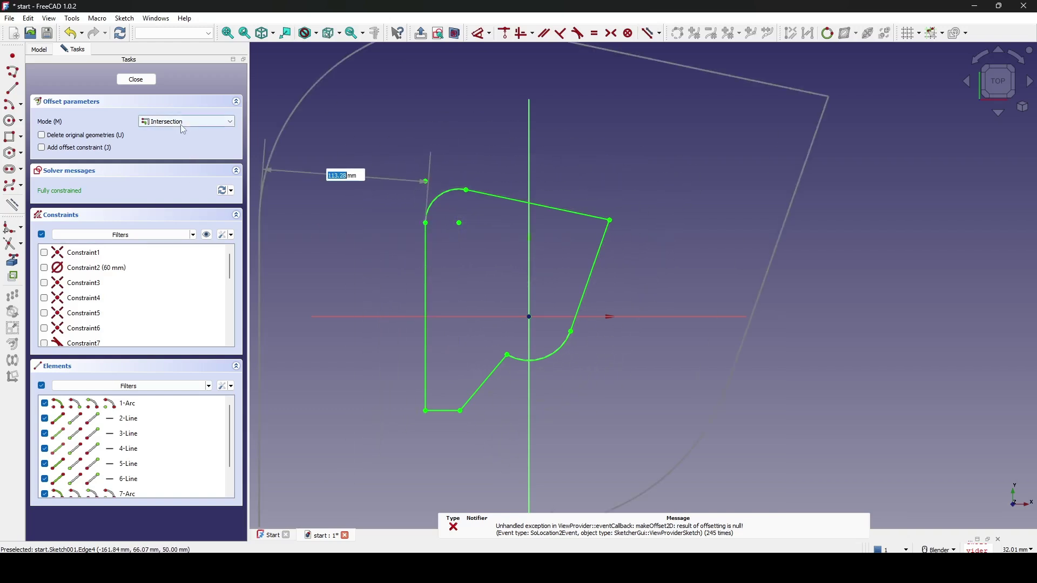
left_click(166, 133)
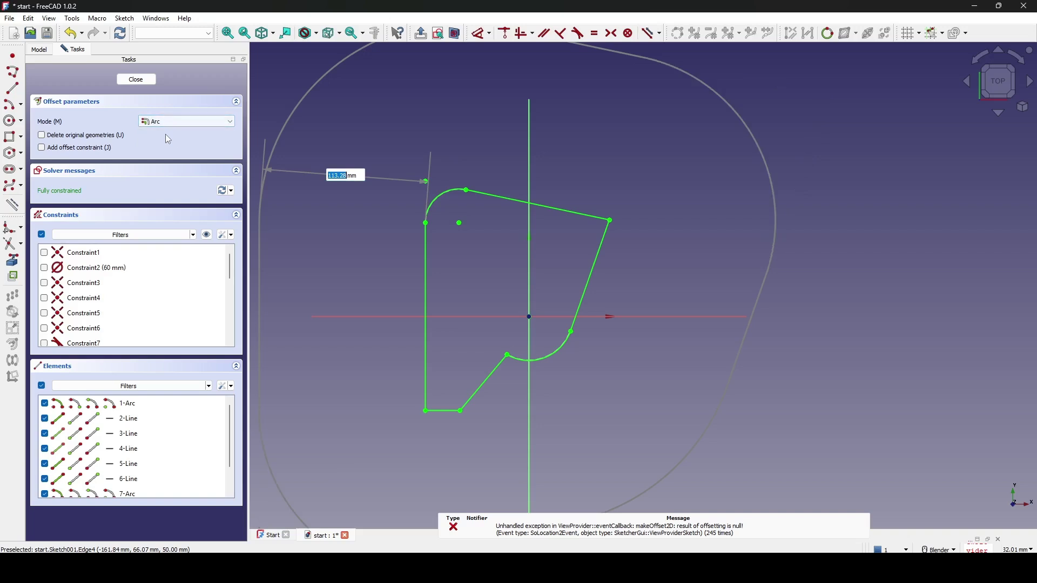
scroll(451, 279, "up", 2)
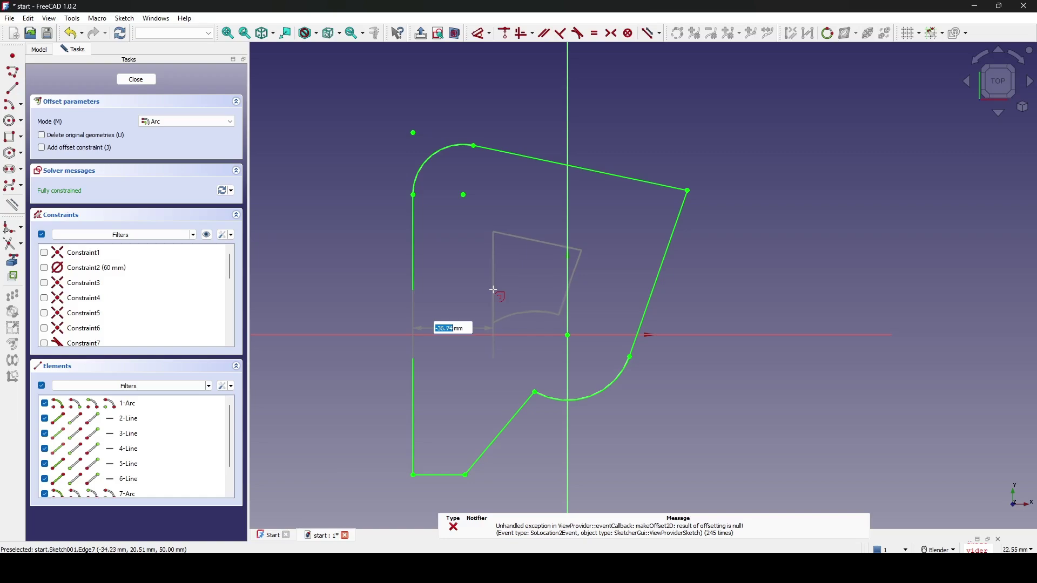
key("Print")
left_click_drag(279, 127, 762, 477)
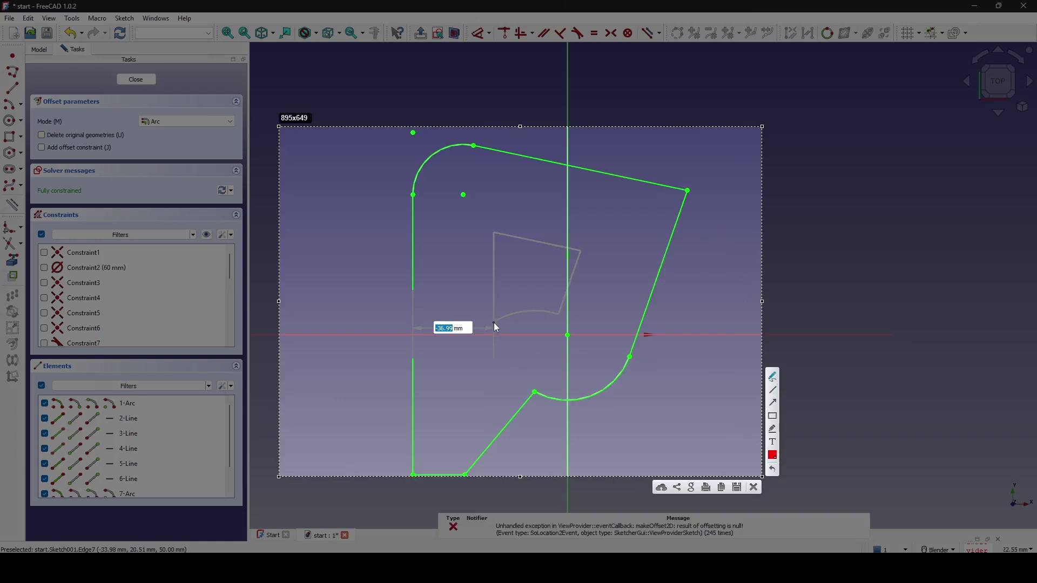
key("ctrl+c")
left_click_drag(470, 343, 498, 347)
left_click(754, 488)
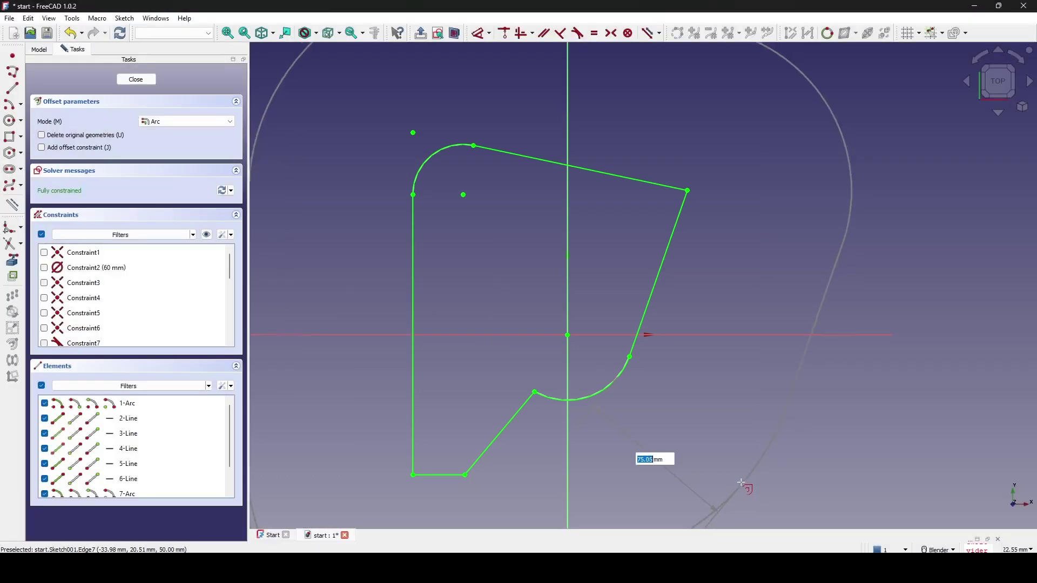
- Place the Arc-mode offset inside the profile without an offset constraint and shift its long vertical line inward
left_click(550, 372)
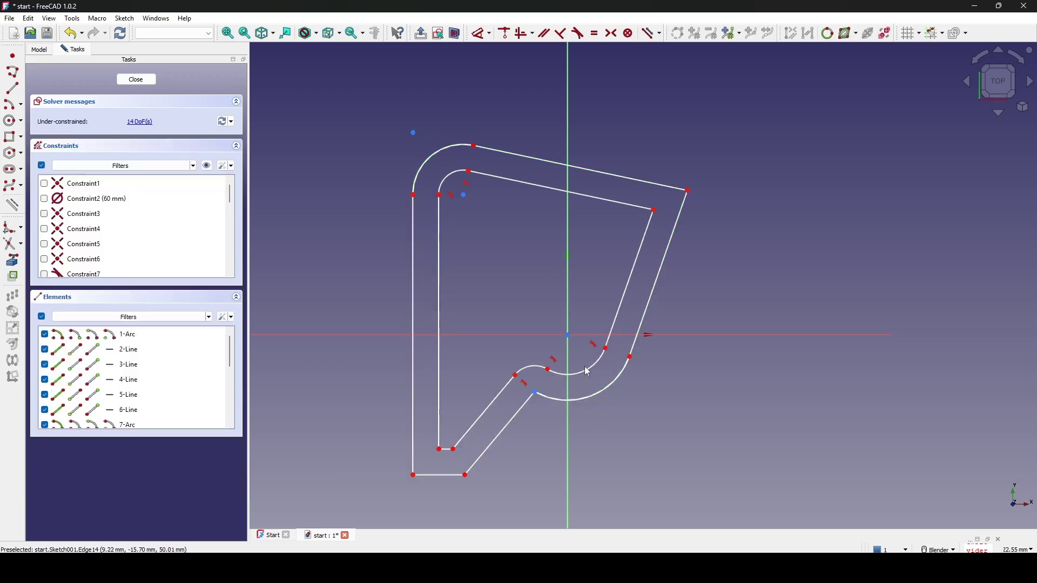
mouse_move(588, 371)
middle_mouse_down("shift")
mouse_move(627, 370)
mouse_move(715, 247)
mouse_move(646, 280)
mouse_move(682, 287)
middle_mouse_up("shift")
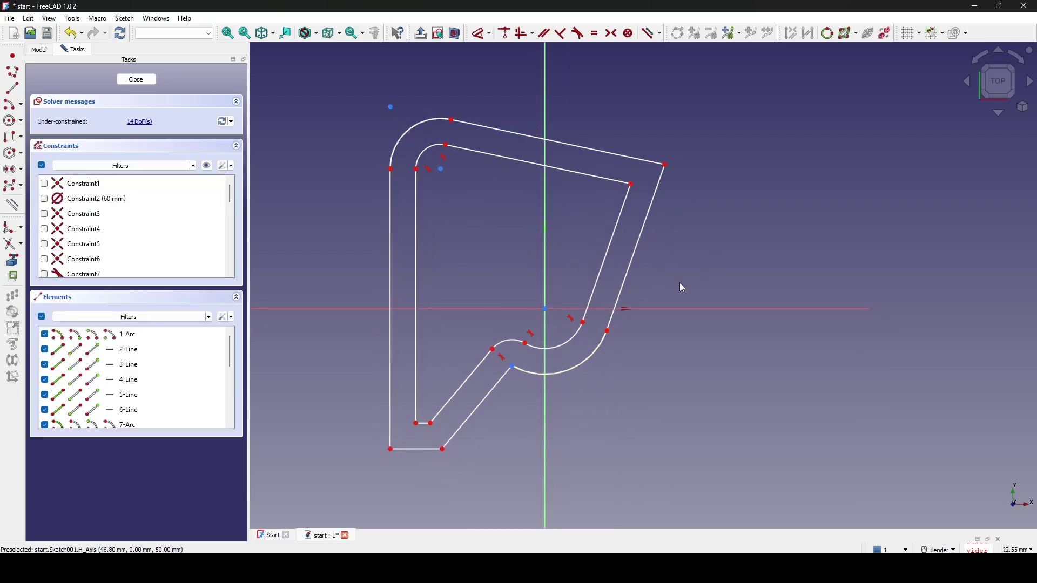
middle_click_drag(420, 357, 435, 354, "shift")
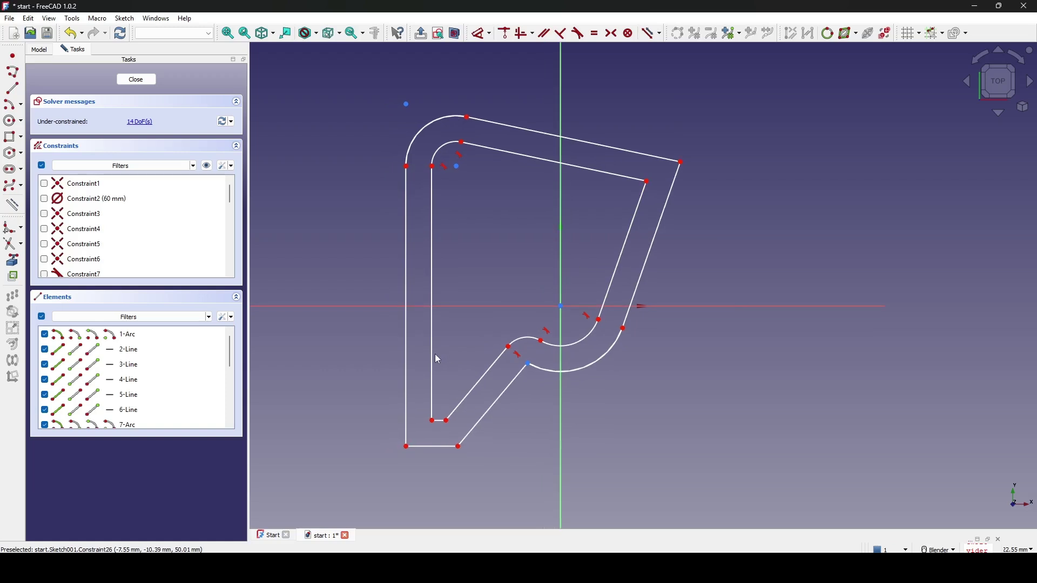
mouse_move(437, 349)
left_mouse_down()
mouse_move(439, 373)
mouse_move(428, 358)
mouse_move(444, 363)
mouse_move(438, 354)
mouse_move(448, 351)
left_mouse_up()
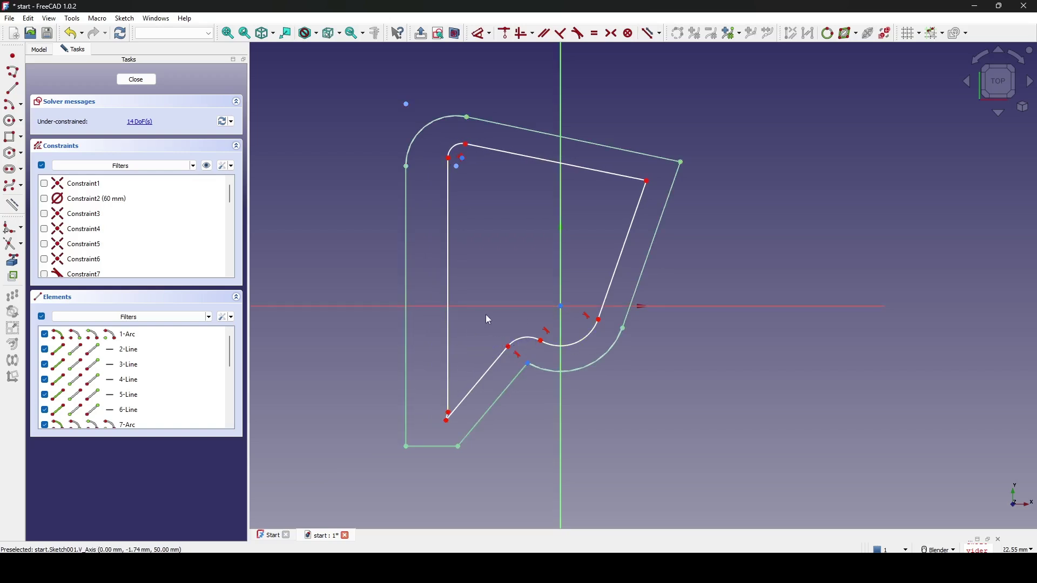
- Undo the line move and the unconstrained inward offset
key("ctrl+z")
key("ctrl+z")
scroll(485, 315, "down", 3)
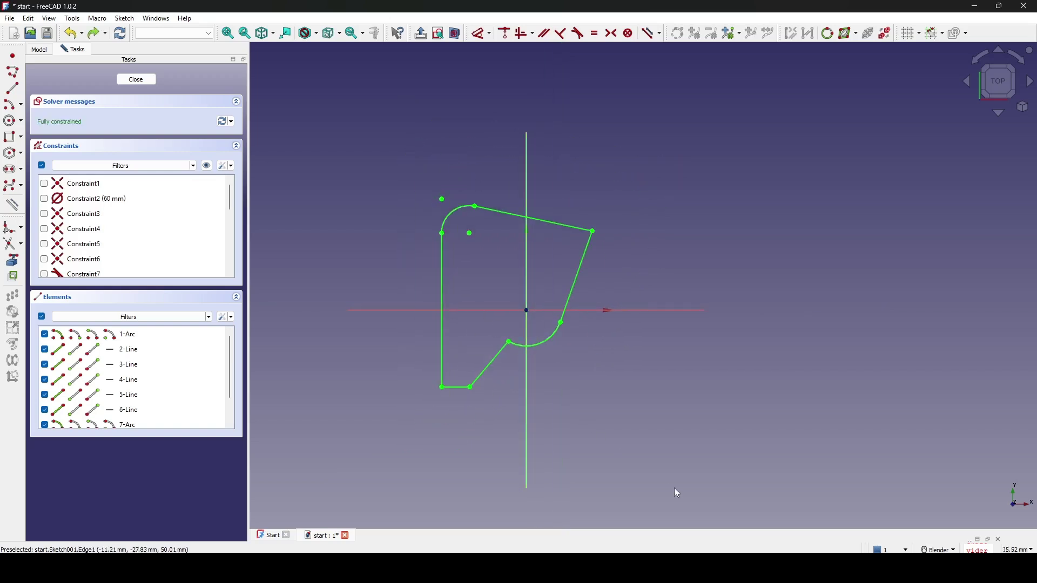
- Offset the whole profile inward by about 10 mm in Arc mode with the offset constraint added
mouse_move(673, 489)
left_mouse_down()
mouse_move(472, 351)
mouse_move(373, 173)
left_mouse_up()
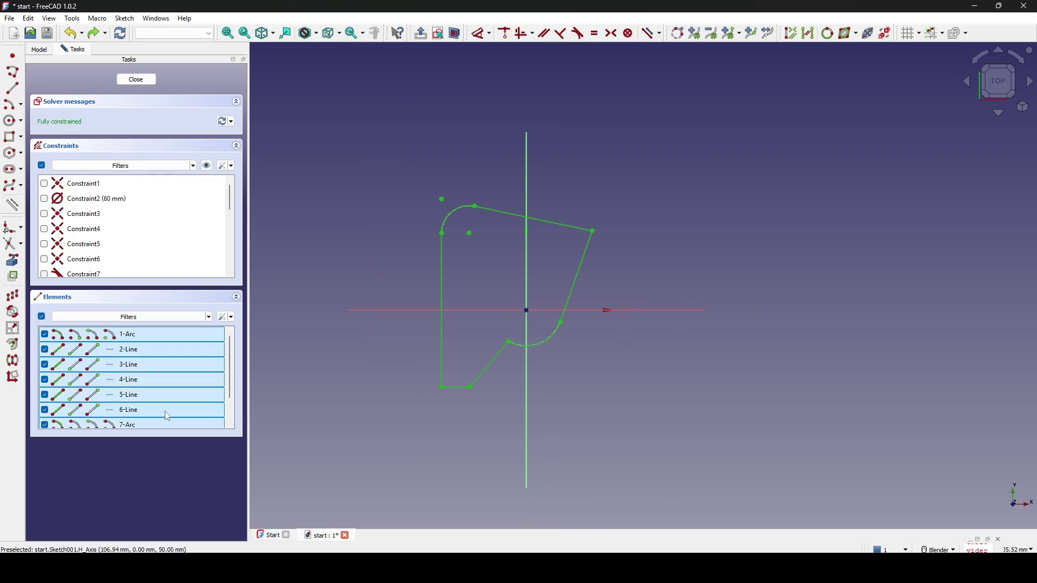
left_click(17, 348)
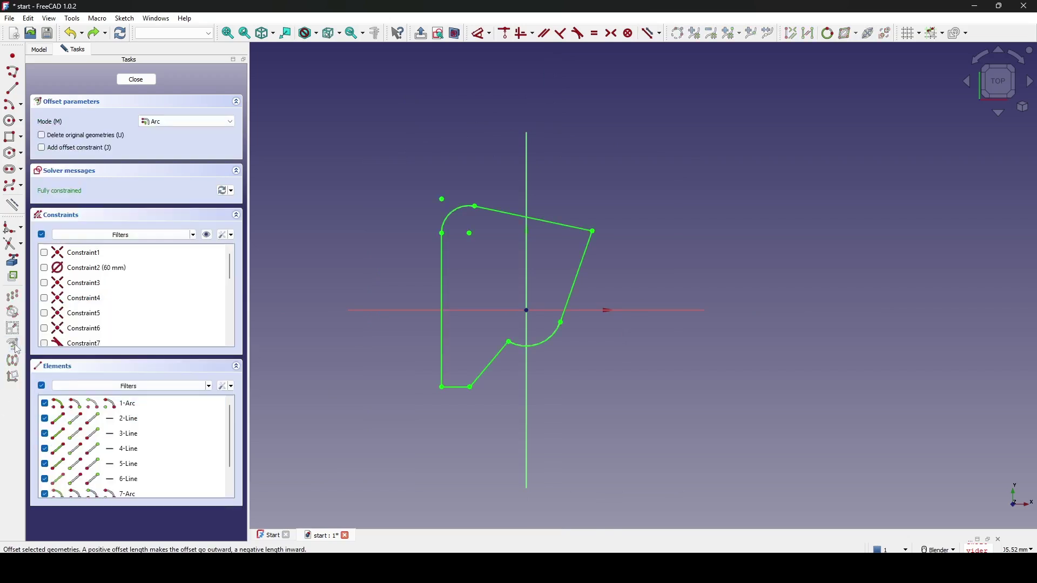
left_click(63, 153)
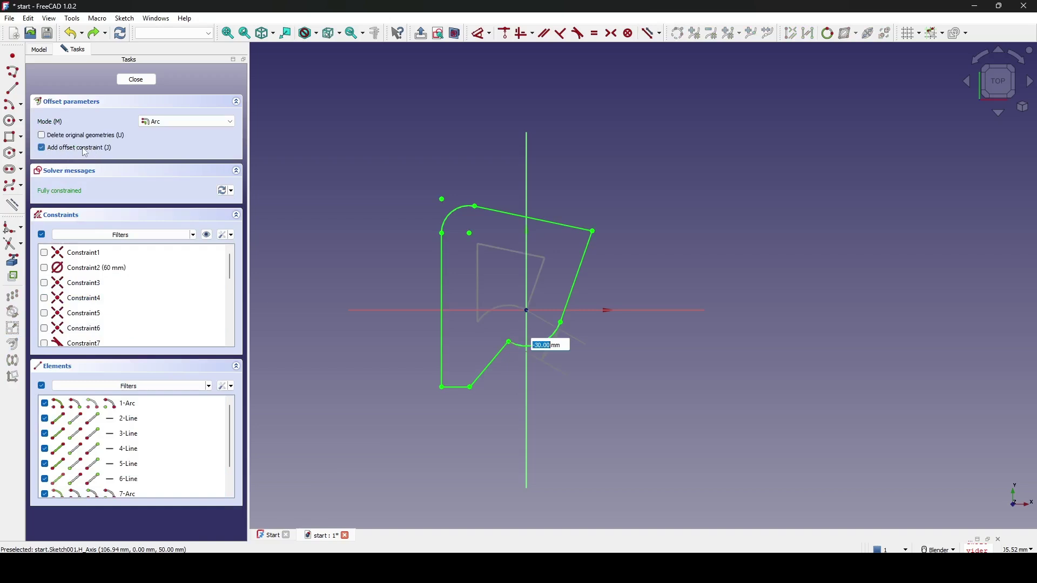
scroll(399, 287, "up", 4)
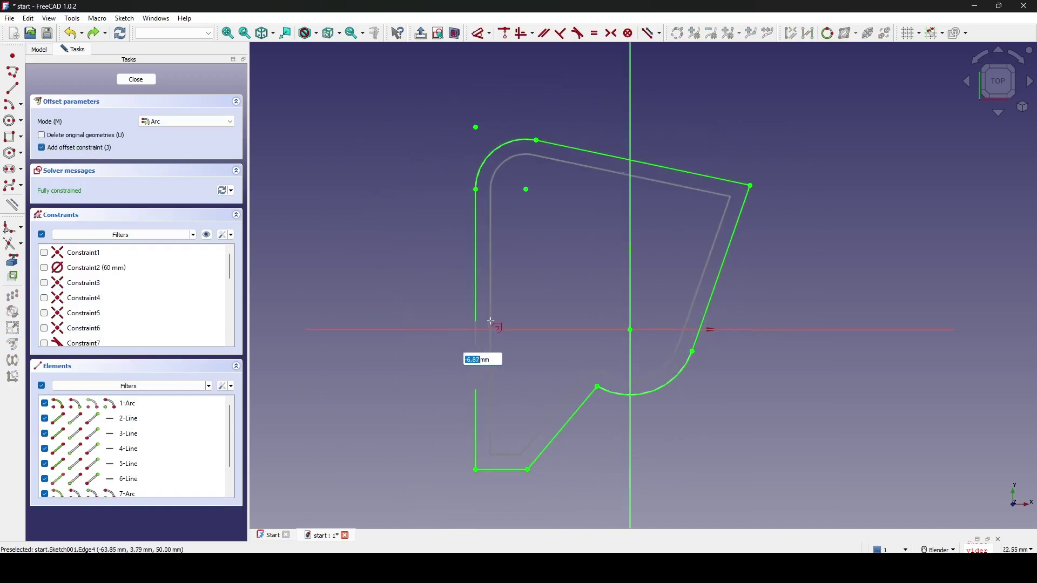
left_click(498, 344)
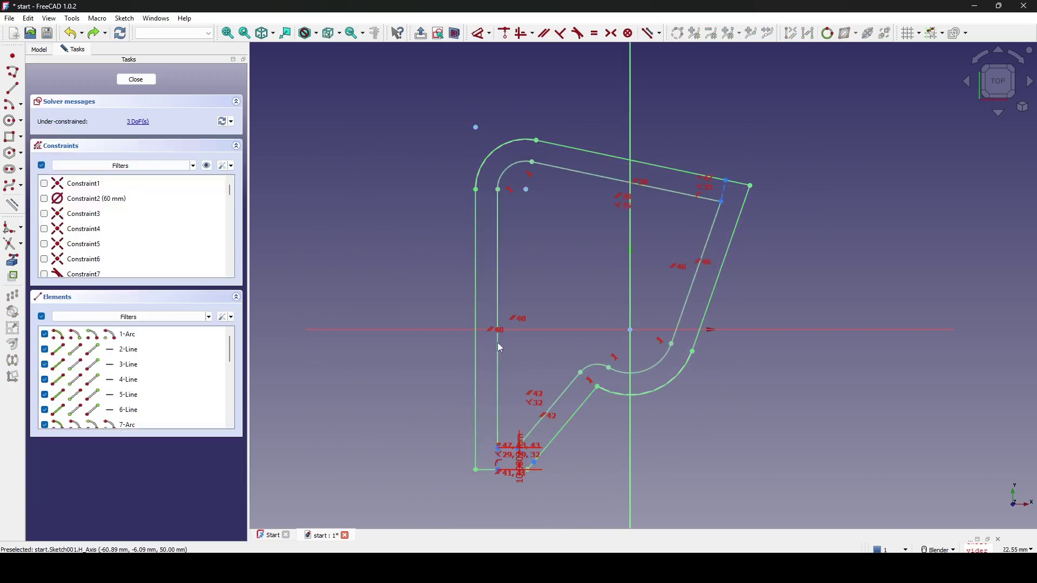
scroll(588, 351, "up", 4)
scroll(561, 294, "down", 4)
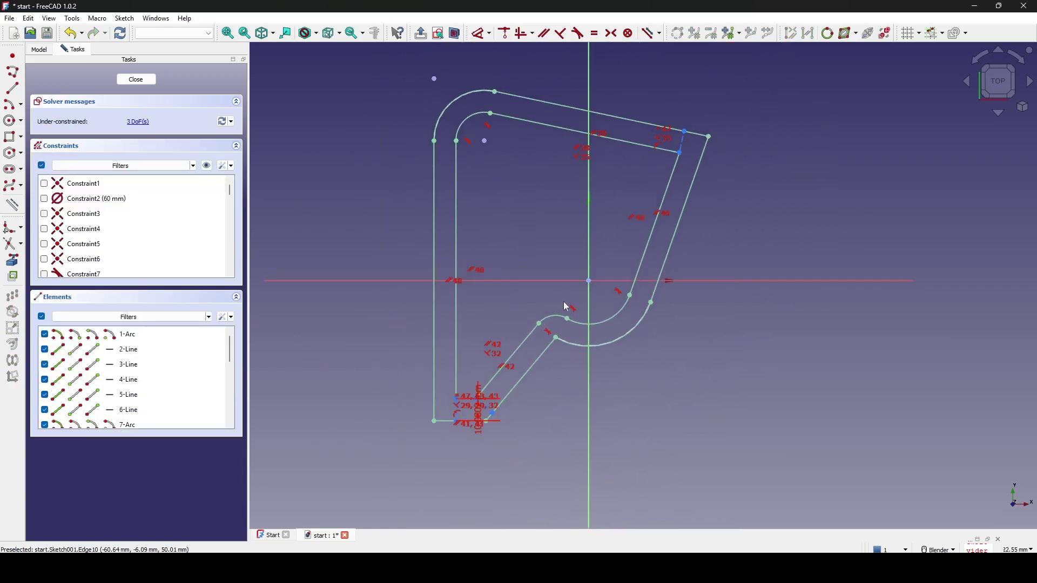
middle_click_drag(745, 264, 723, 281, "shift")
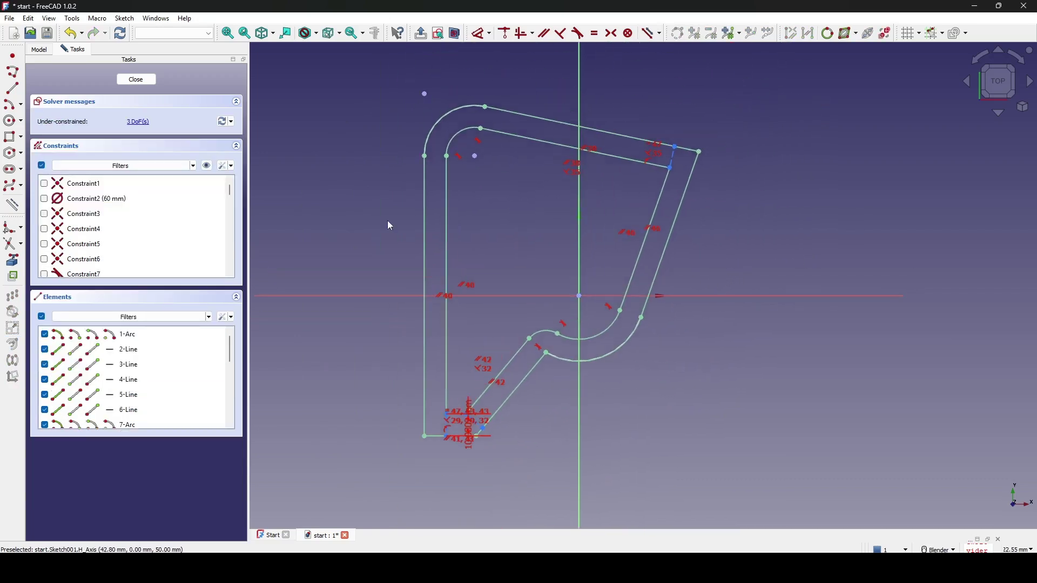
- Hide all constraint symbols in the sketch view
left_click(207, 166)
left_click(207, 166)
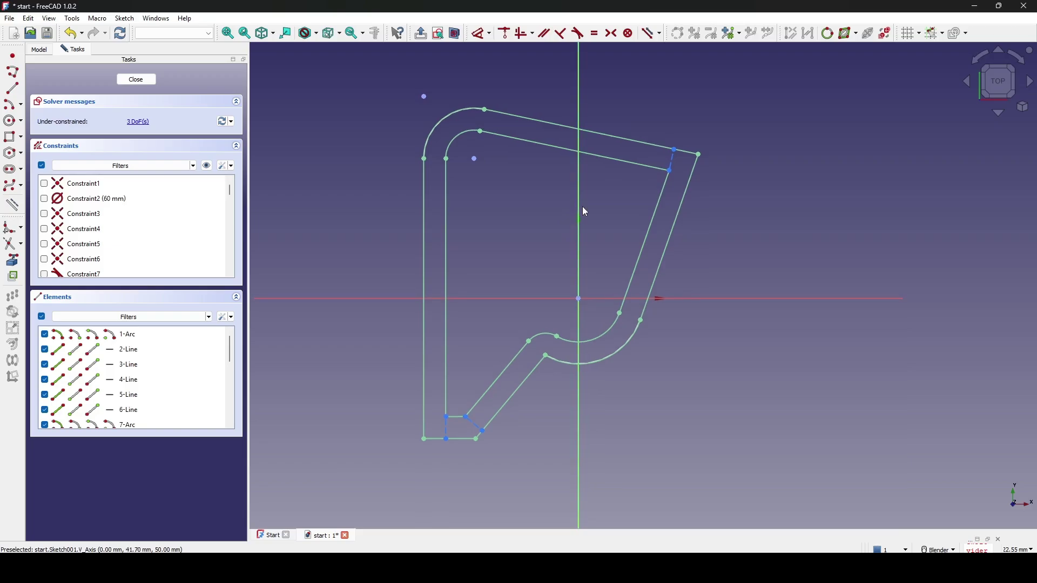
- Capture the sketch view and mark the matching inner and outer segments plus the inner offset's extra small arc for comparison
key("Print")
left_click_drag(326, 50, 748, 478)
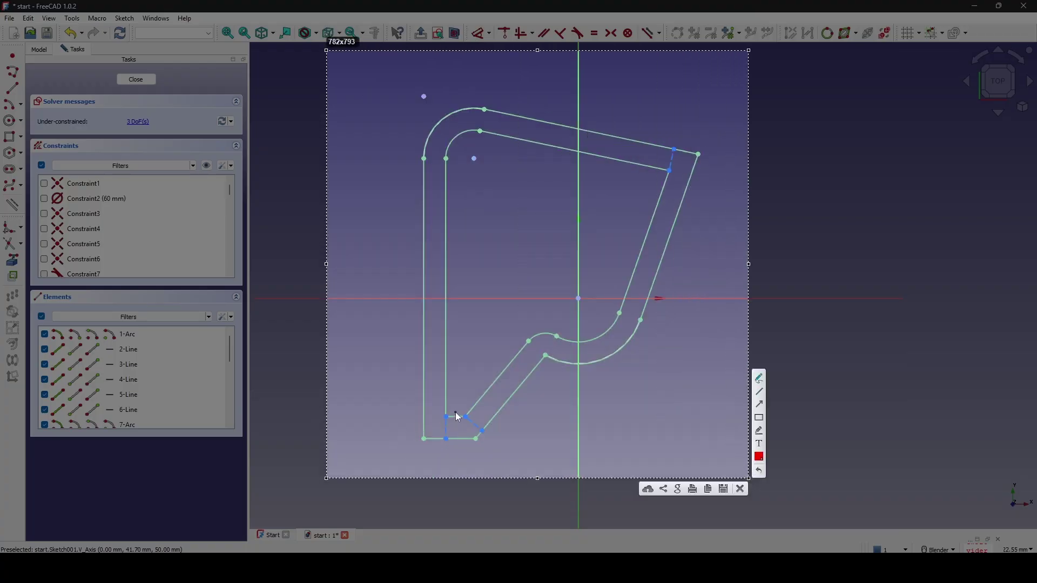
left_click_drag(456, 416, 459, 418)
left_click_drag(458, 434, 459, 446)
left_click_drag(493, 377, 514, 405)
left_click_drag(548, 361, 535, 343)
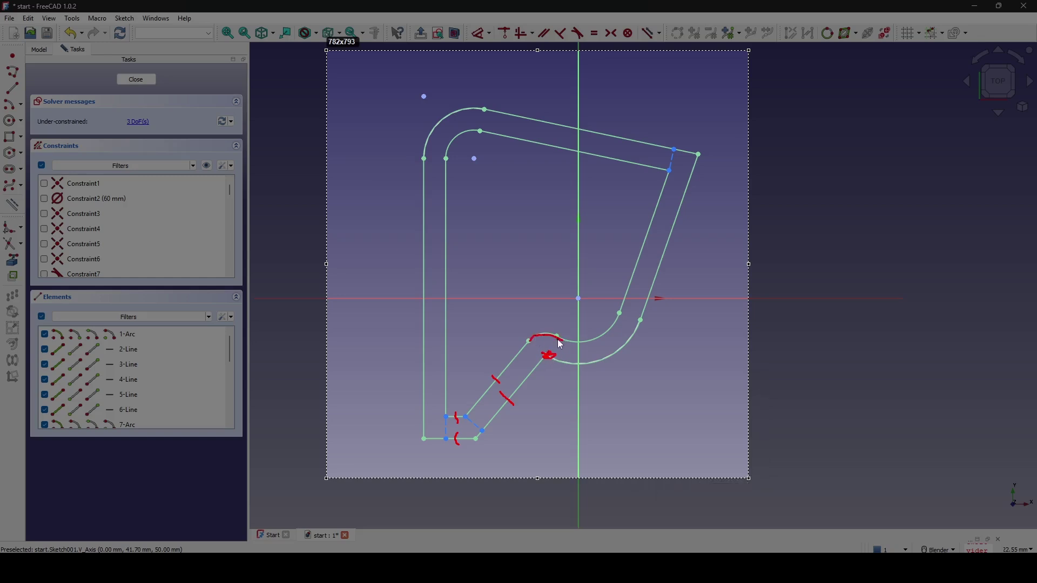
left_click_drag(536, 350, 537, 350)
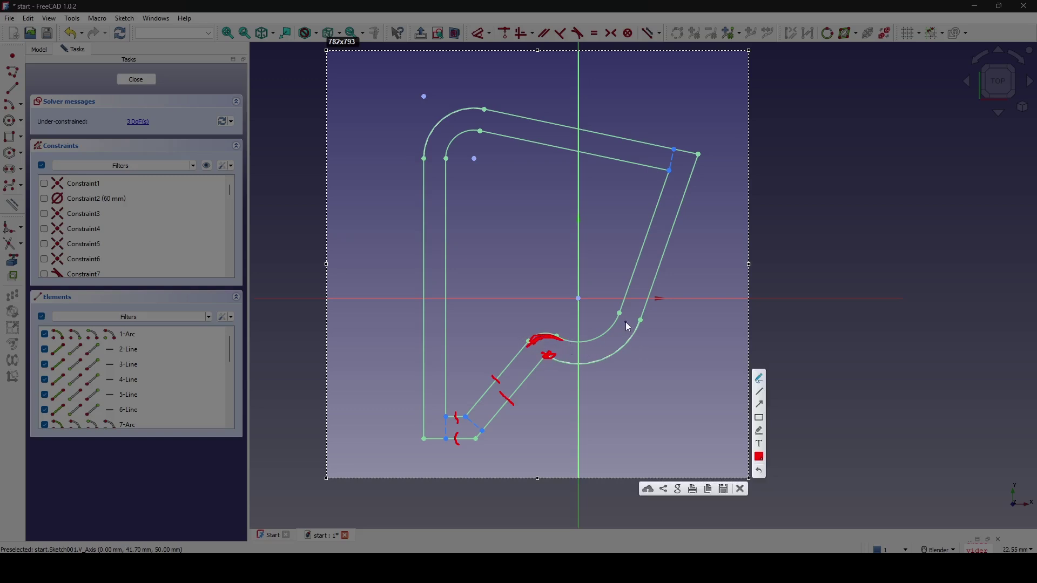
left_click_drag(607, 330, 618, 358)
left_click_drag(626, 262, 677, 264)
mouse_move(639, 161)
left_mouse_down()
mouse_move(639, 174)
mouse_move(650, 134)
left_mouse_up()
left_click_drag(465, 143, 456, 132)
left_click_drag(447, 126, 440, 120)
left_click_drag(426, 222, 447, 237)
key("Escape")
- Convert the inner offset's diagonal line, small arc and adjoining large arc to construction geometry
scroll(590, 428, "up", 2)
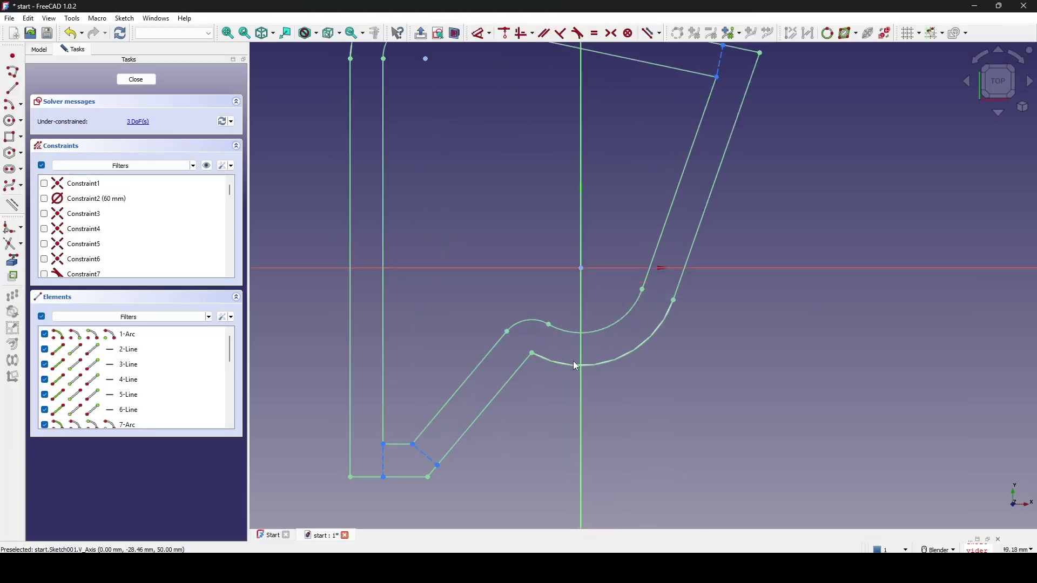
mouse_move(509, 342)
middle_mouse_down("shift")
mouse_move(504, 311)
mouse_move(478, 349)
middle_mouse_up("shift")
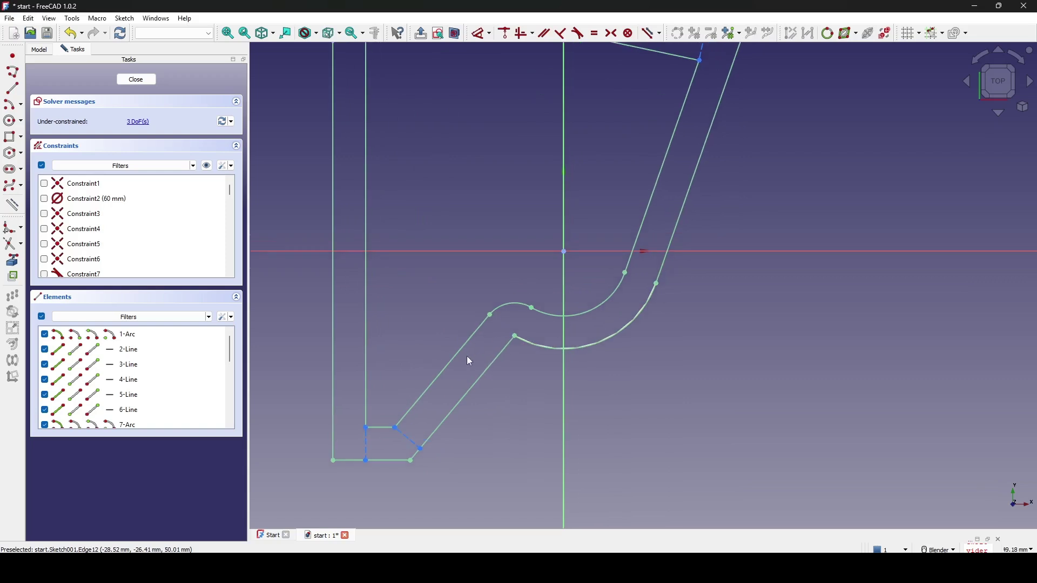
left_click(458, 354)
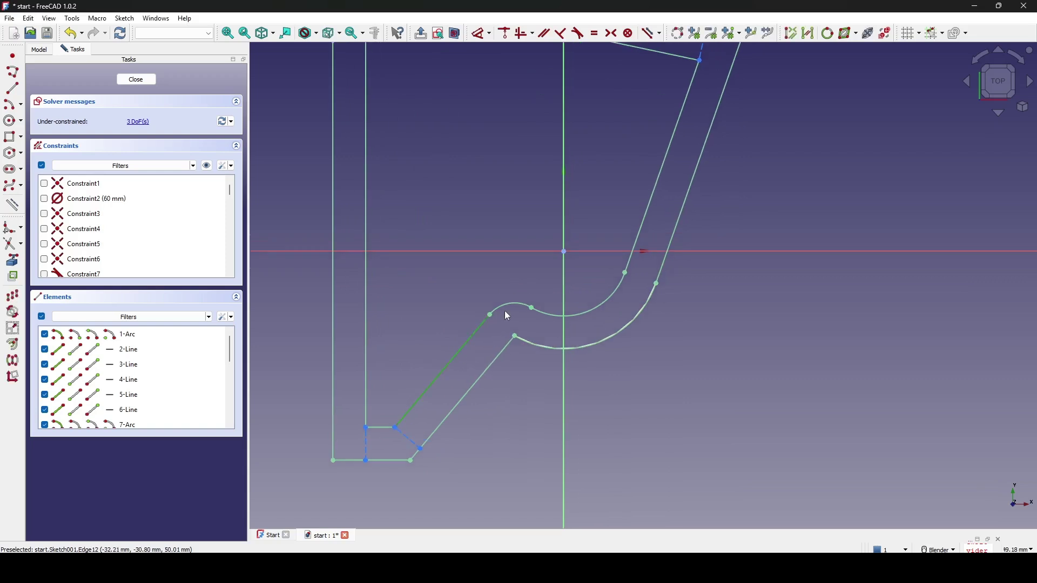
left_click(547, 314)
scroll(610, 317, "down", 3)
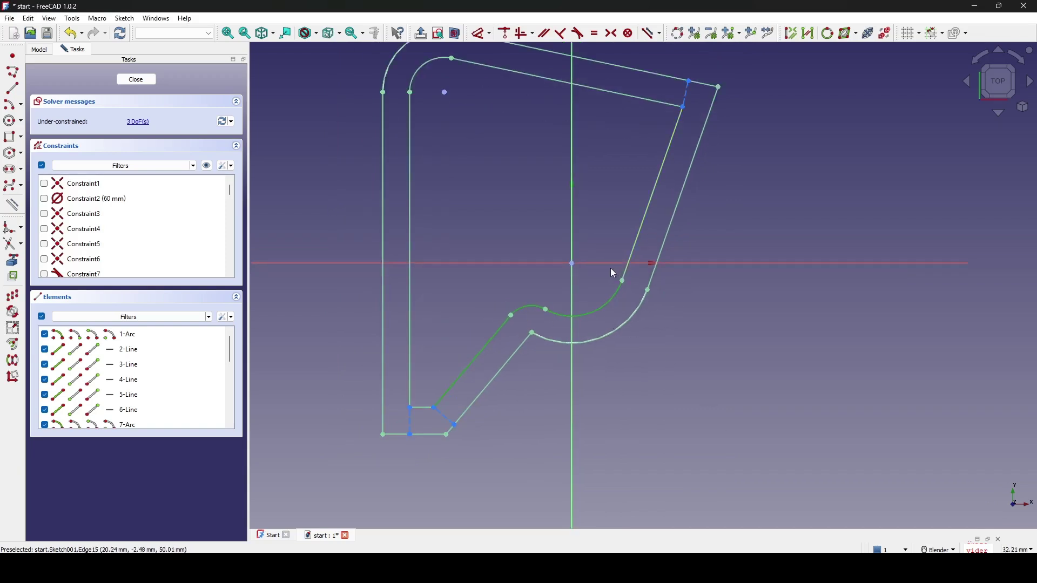
key("g")
key("n")
scroll(583, 278, "up", 3)
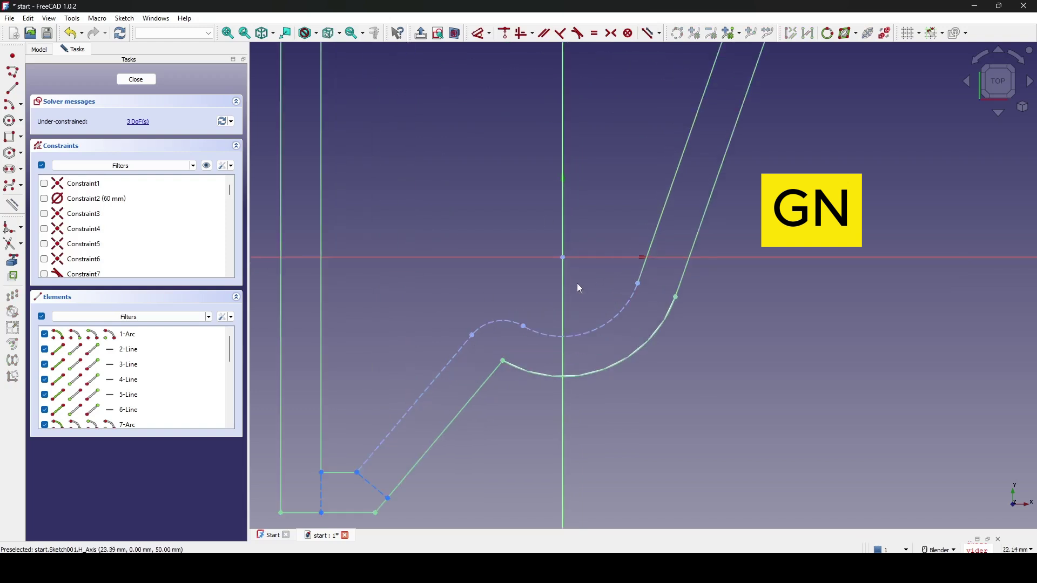
- Slide the perpendicular offset helper line up along the construction diagonal, clear of the inner profile's lower corner
left_click(12, 88)
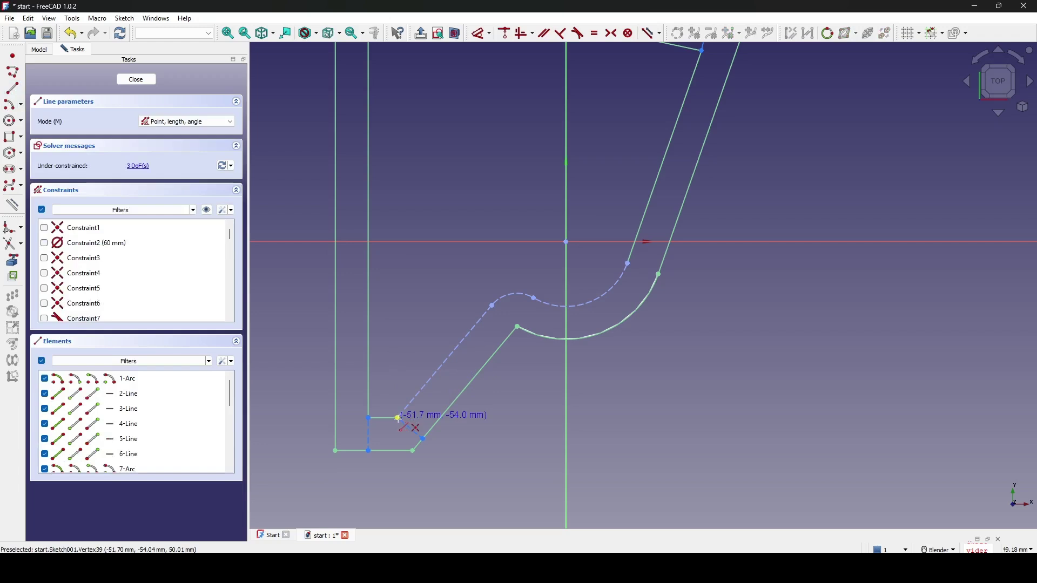
scroll(398, 418, "up", 5)
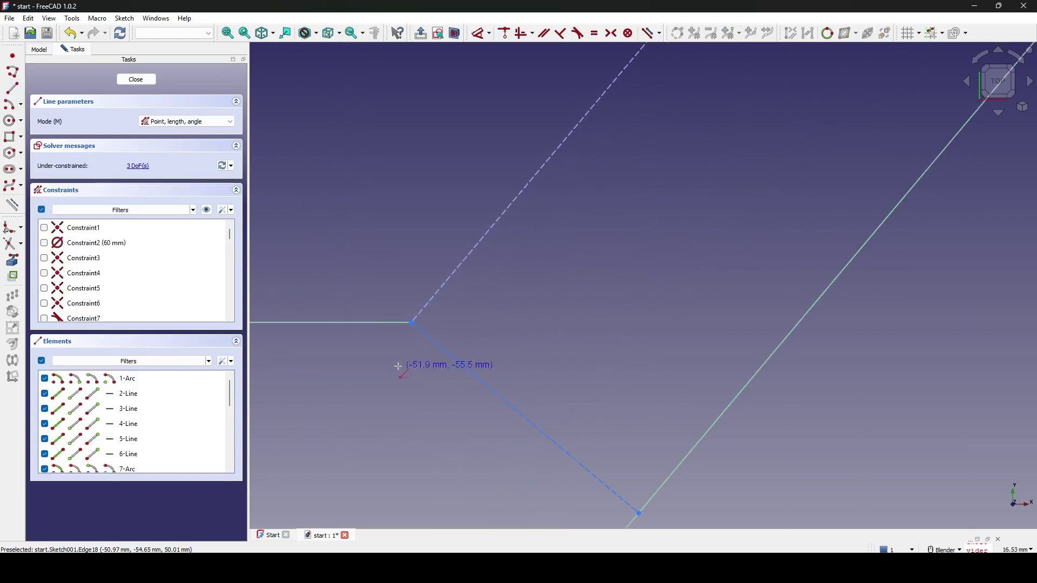
scroll(399, 366, "up", 3)
key("Escape")
mouse_move(488, 351)
left_mouse_down()
mouse_move(556, 273)
mouse_move(631, 225)
mouse_move(593, 254)
left_mouse_up()
scroll(593, 255, "down", 6)
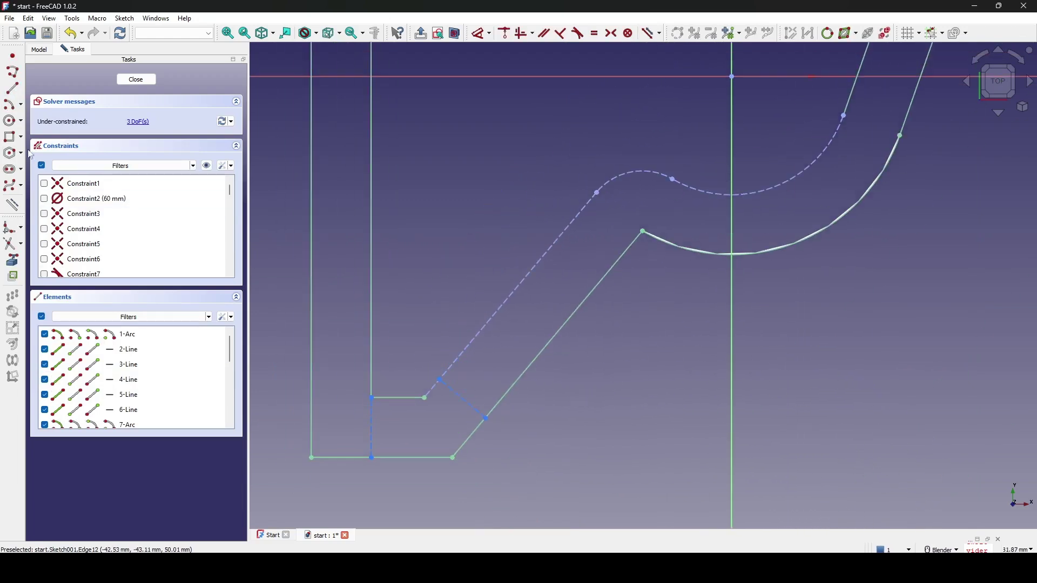
- Draw a line from the inner profile's lower corner along the construction diagonal, extending beyond the small construction arc
left_click(12, 88)
scroll(411, 319, "up", 1)
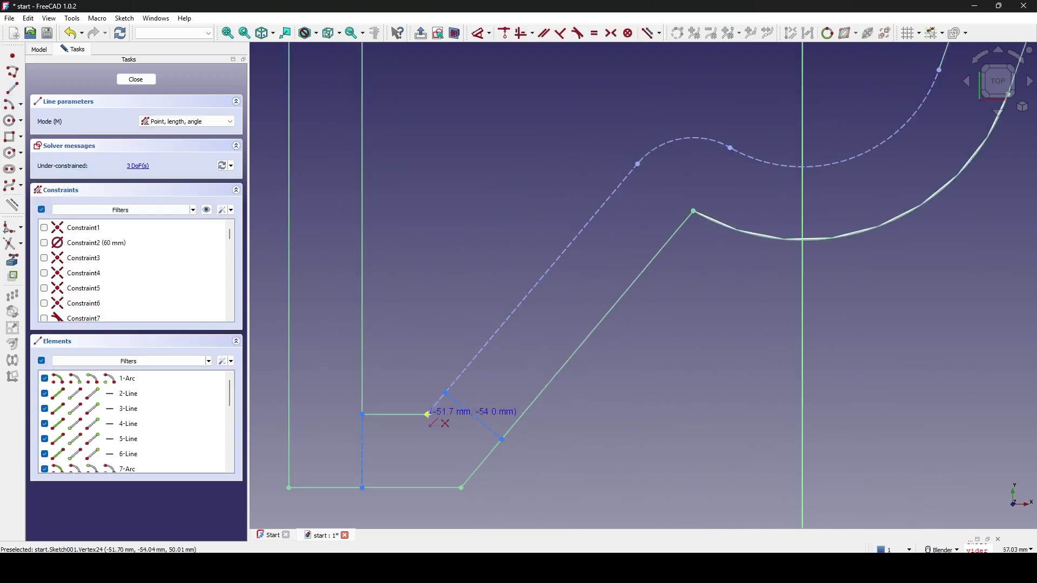
left_click(427, 414)
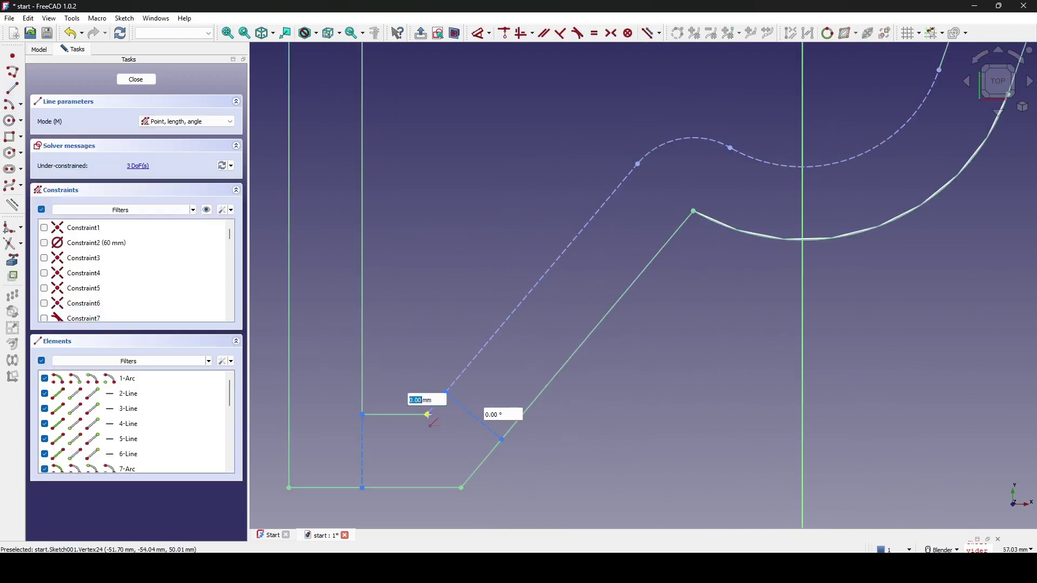
left_click(716, 65)
scroll(724, 92, "down", 2)
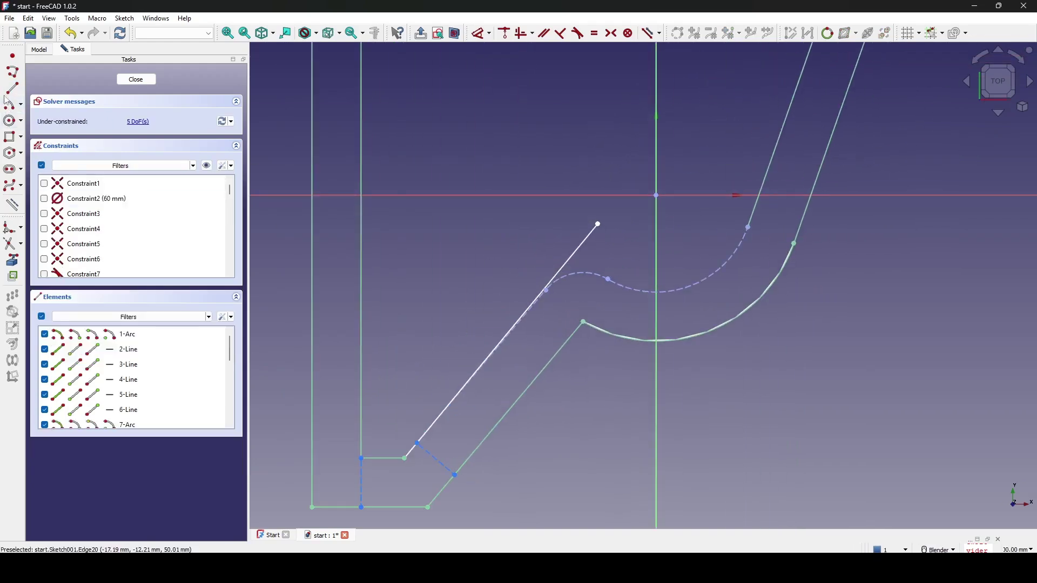
- Draw a three-rim-point arc from the inner slanted line's lower end across to the far side of the new line
left_click(20, 104)
left_click(65, 115)
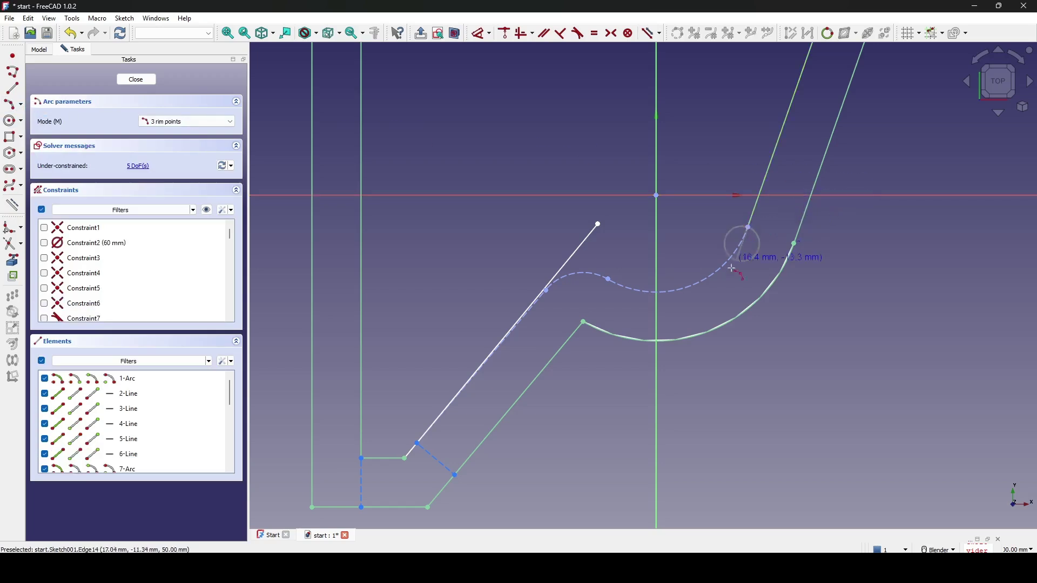
left_click(748, 229)
left_click(533, 248)
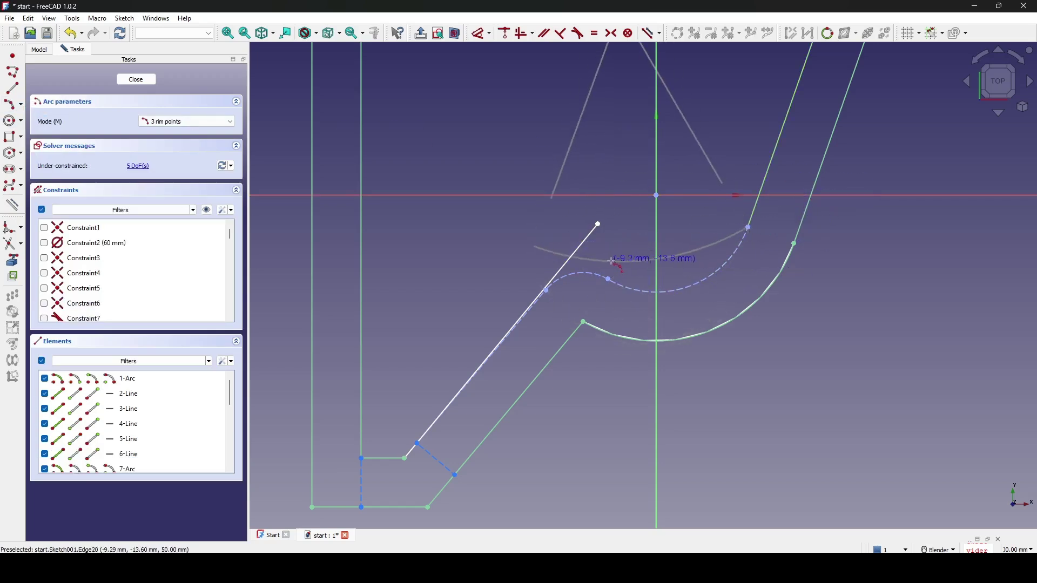
left_click(613, 262)
scroll(659, 216, "up", 3)
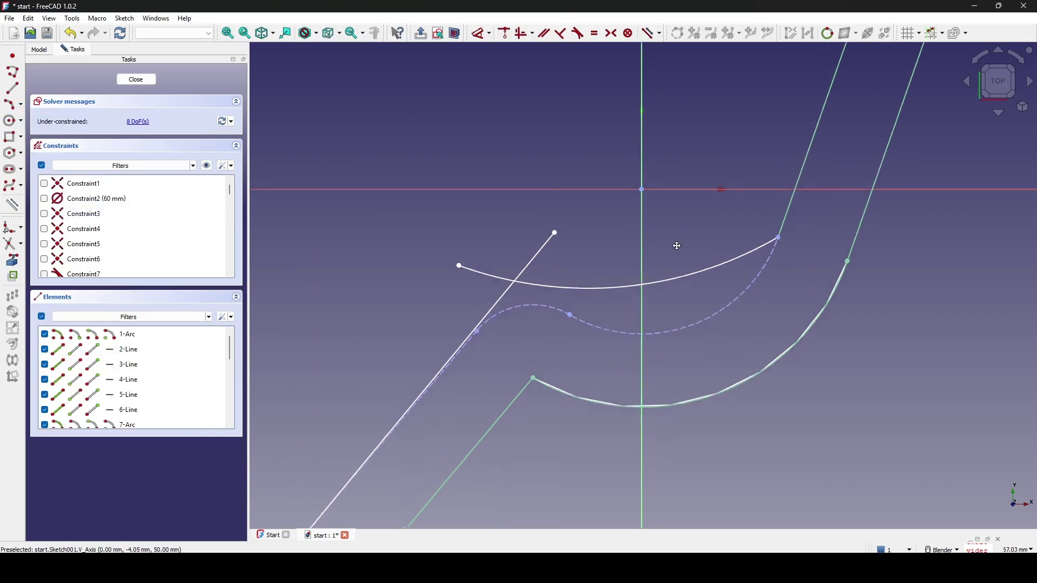
- Constrain the new arc through the junction of the two construction arcs and make it equal to the large construction arc
left_click(605, 296)
left_click(565, 321)
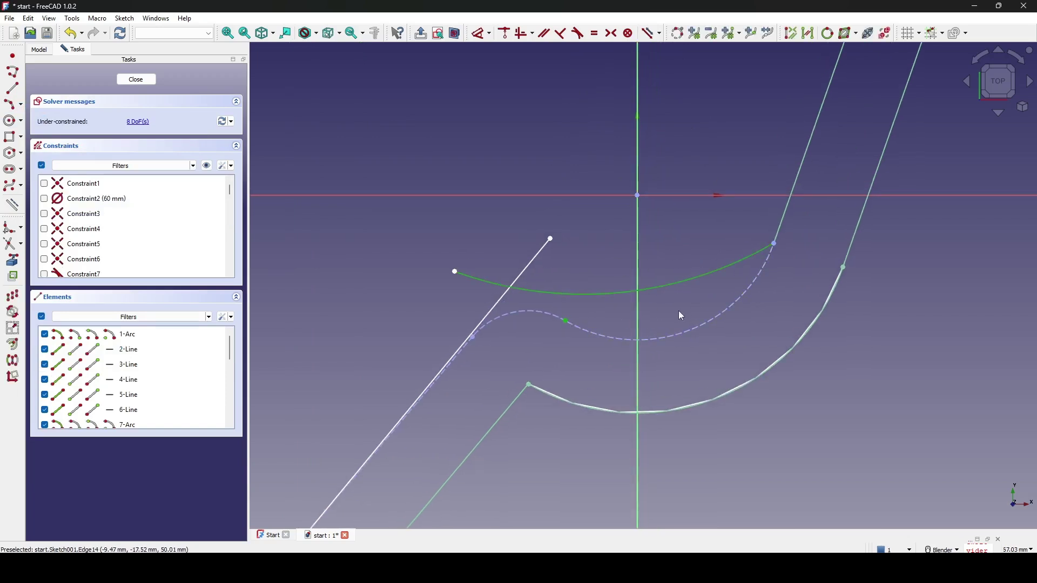
key("c")
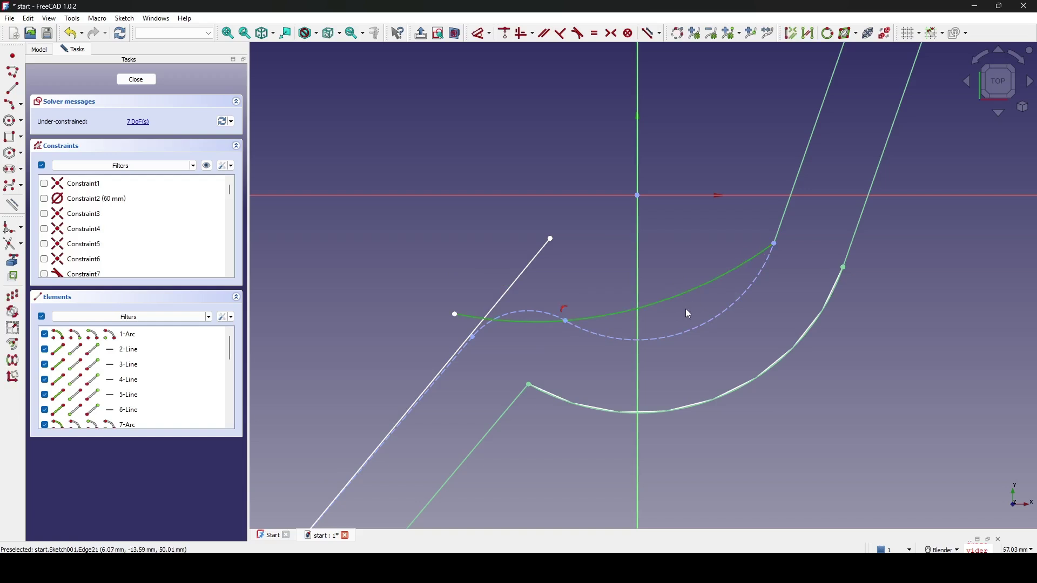
left_click(693, 339)
key("e")
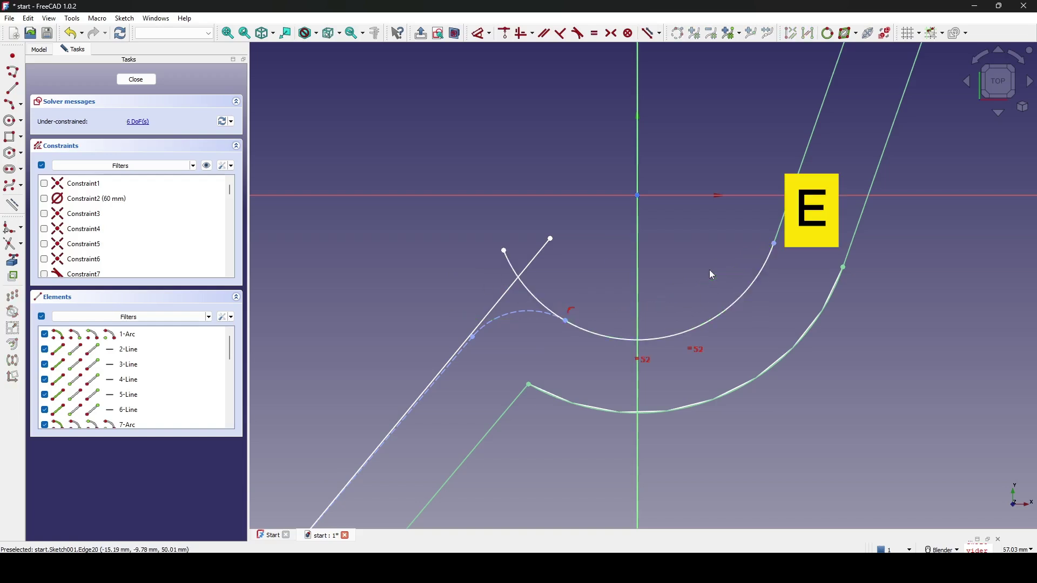
scroll(566, 267, "down", 5)
scroll(566, 266, "up", 3)
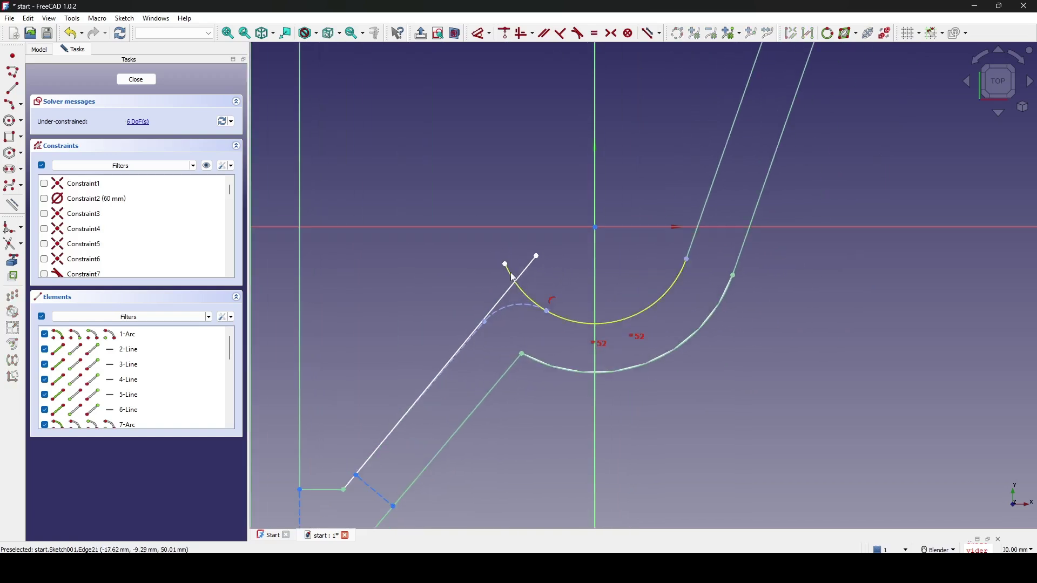
- Constrain the new line to pass through the point where the construction diagonal meets the small construction arc
left_click_drag(504, 269, 542, 246)
scroll(513, 294, "up", 4)
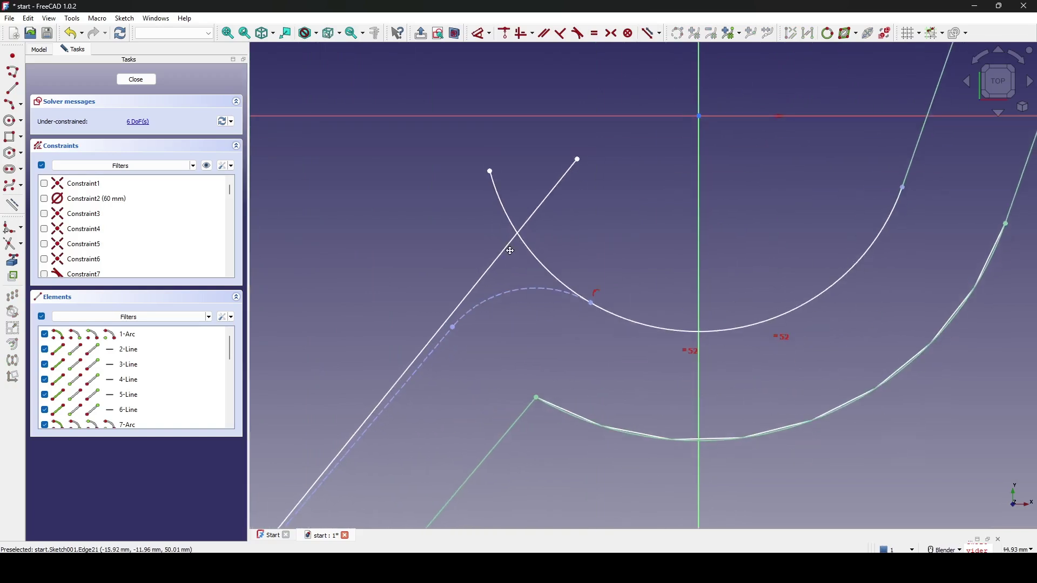
left_click(458, 325)
left_click(462, 305)
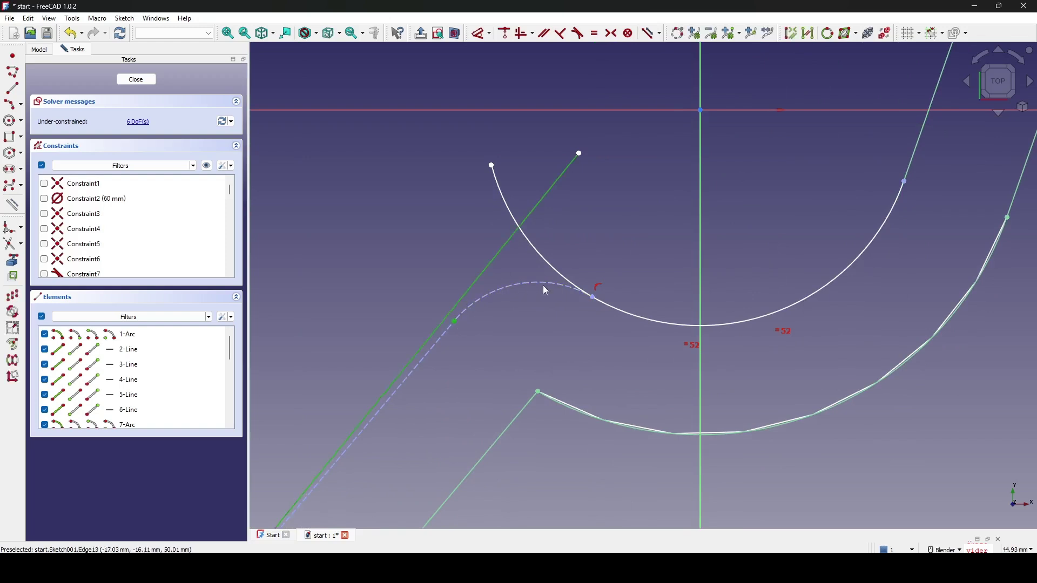
key("c")
scroll(542, 287, "down", 4)
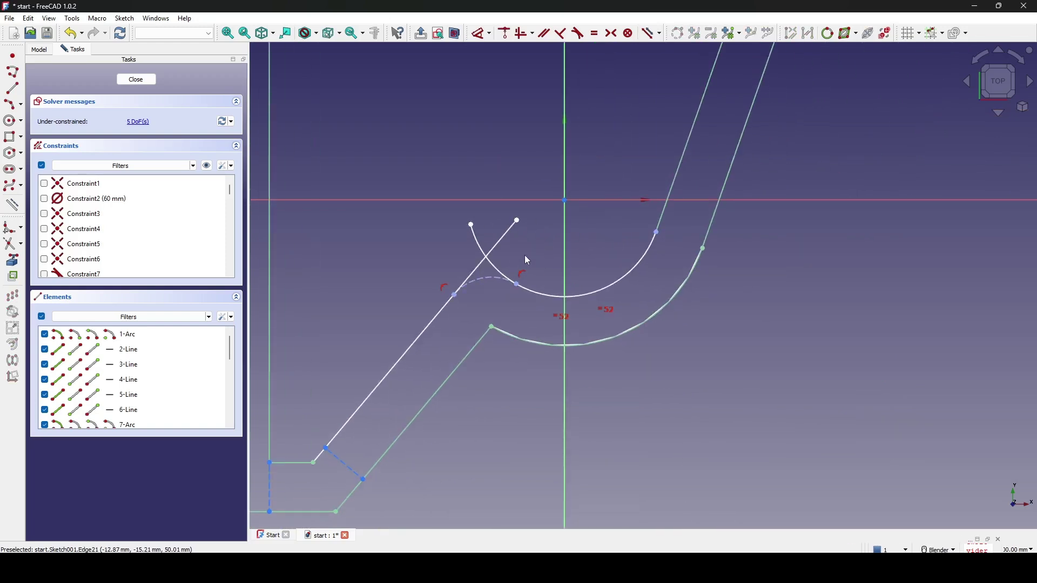
- Trim the overhanging ends of the new line and arc at their intersection to form a sharp corner
scroll(560, 260, "up", 1)
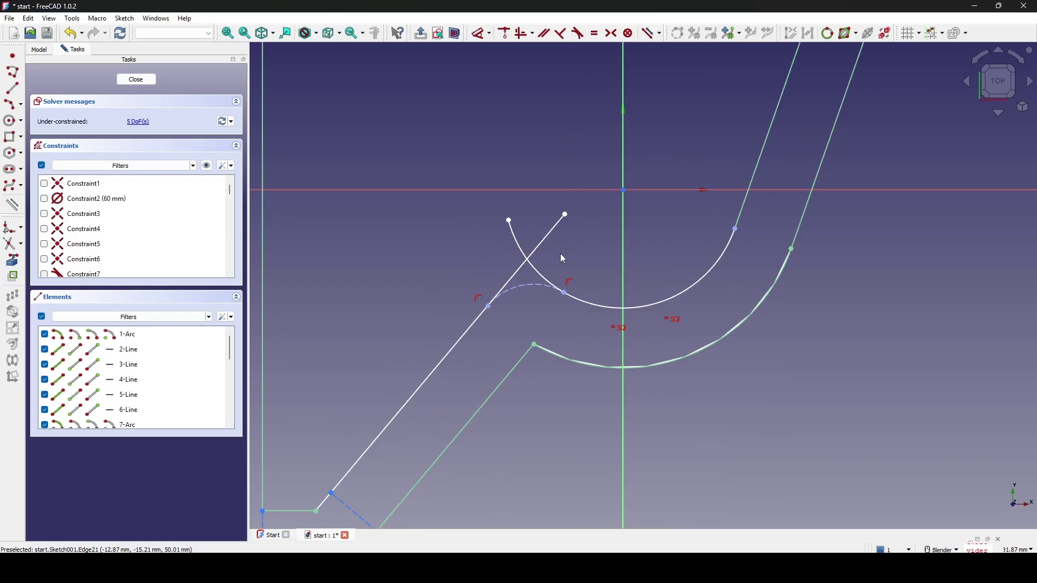
key("g")
key("t")
left_click(559, 234)
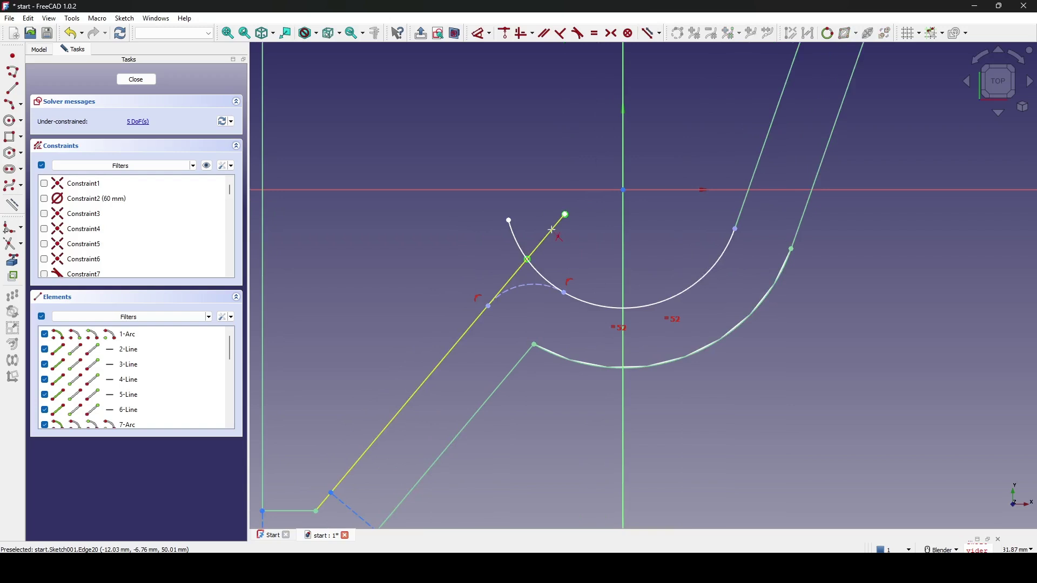
left_click(517, 236)
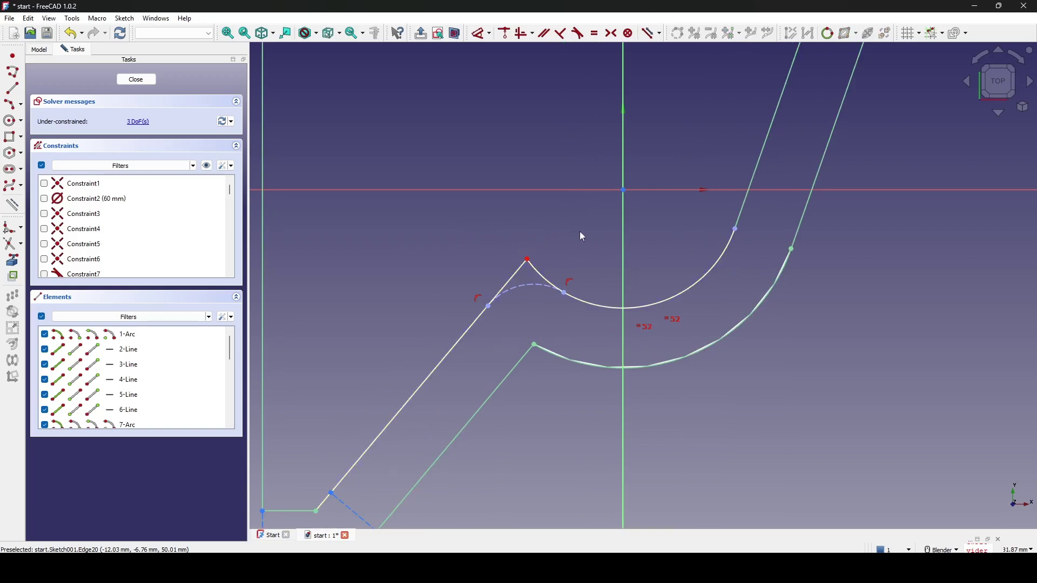
- Capture the sketch view and mark the perpendicular offset distance between the inner and outer slanted lines and their upper corners
scroll(587, 239, "down", 4)
mouse_move(703, 239)
middle_mouse_down("shift")
mouse_move(674, 263)
mouse_move(670, 250)
middle_mouse_up("shift")
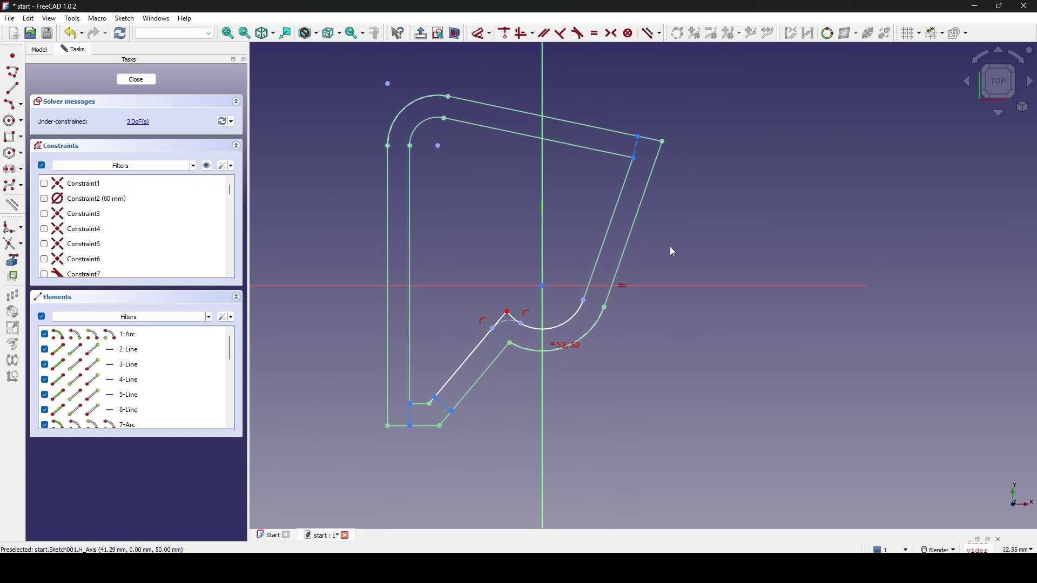
middle_click_drag(689, 244, 673, 270, "shift")
key("Print")
left_click_drag(259, 88, 760, 498)
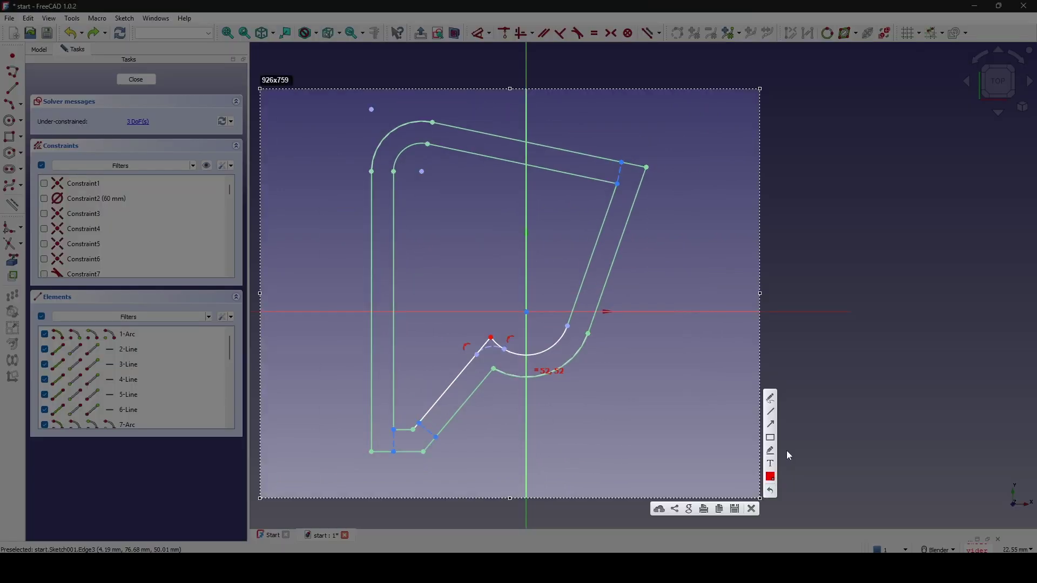
left_click(772, 413)
left_click_drag(588, 332, 569, 326)
left_click_drag(588, 333, 648, 167)
mouse_move(580, 335)
left_mouse_down()
mouse_move(584, 319)
mouse_move(590, 334)
left_mouse_up()
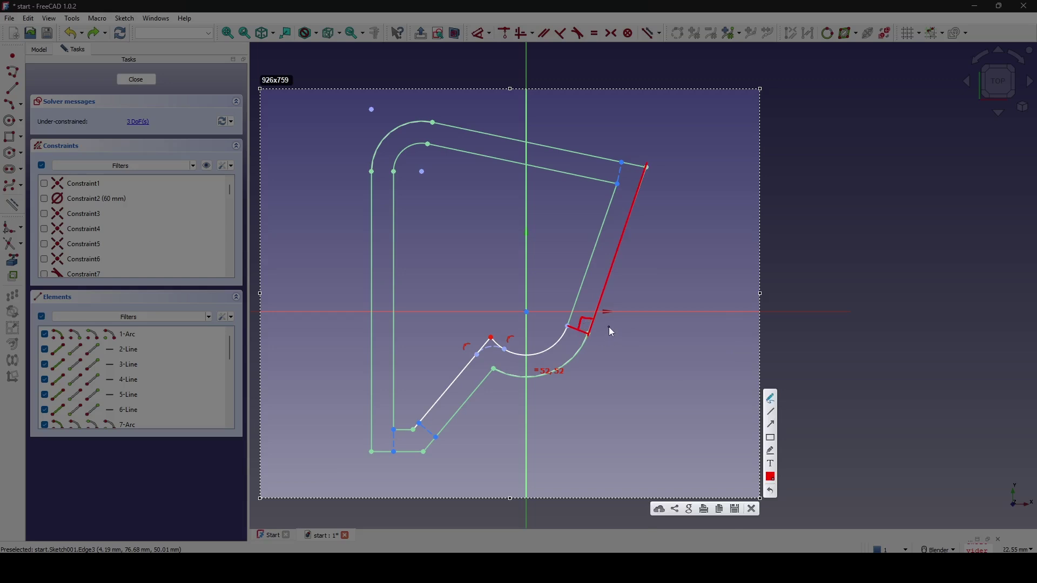
mouse_move(610, 326)
left_mouse_down()
mouse_move(610, 345)
mouse_move(627, 353)
mouse_move(631, 341)
left_mouse_up()
left_click_drag(592, 338, 589, 340)
left_click_drag(618, 186, 648, 167)
left_click(752, 509)
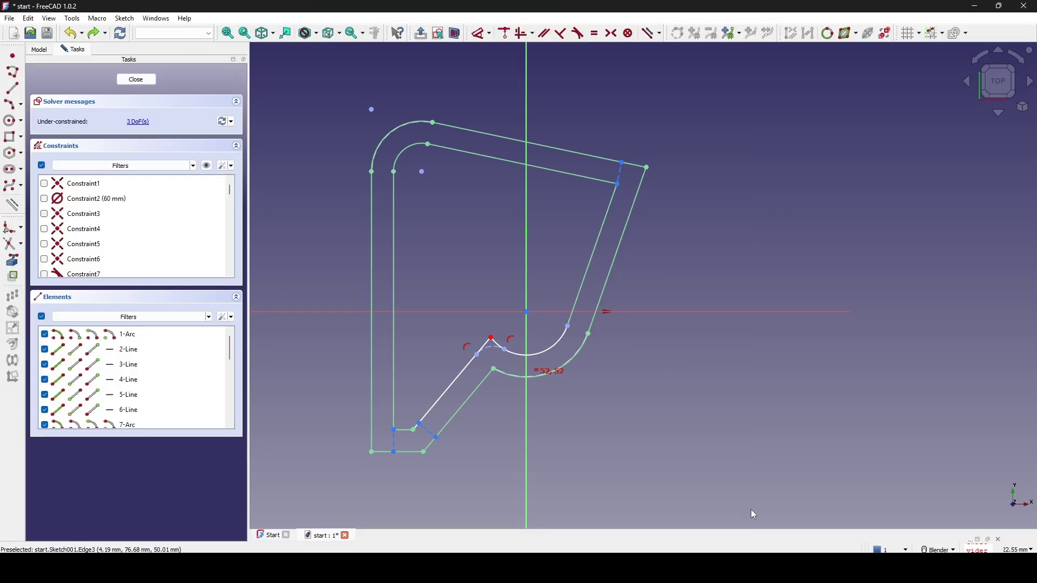
- Convert all segments of the outer profile in the raised sketch to construction geometry and finish editing the sketch
middle_click_drag(626, 394, 630, 387, "shift")
left_click(579, 351)
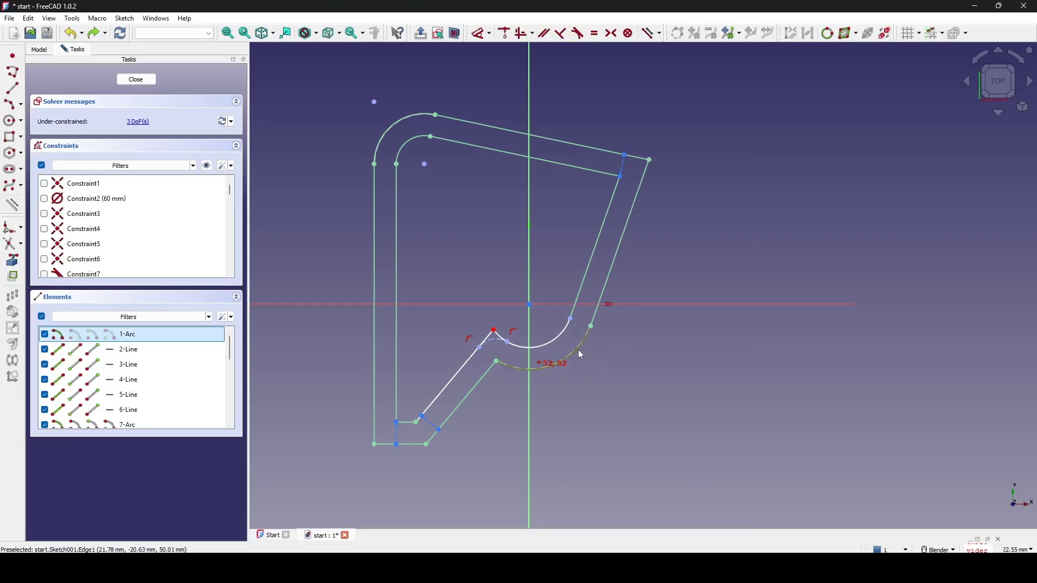
left_click(474, 390)
left_click(520, 370)
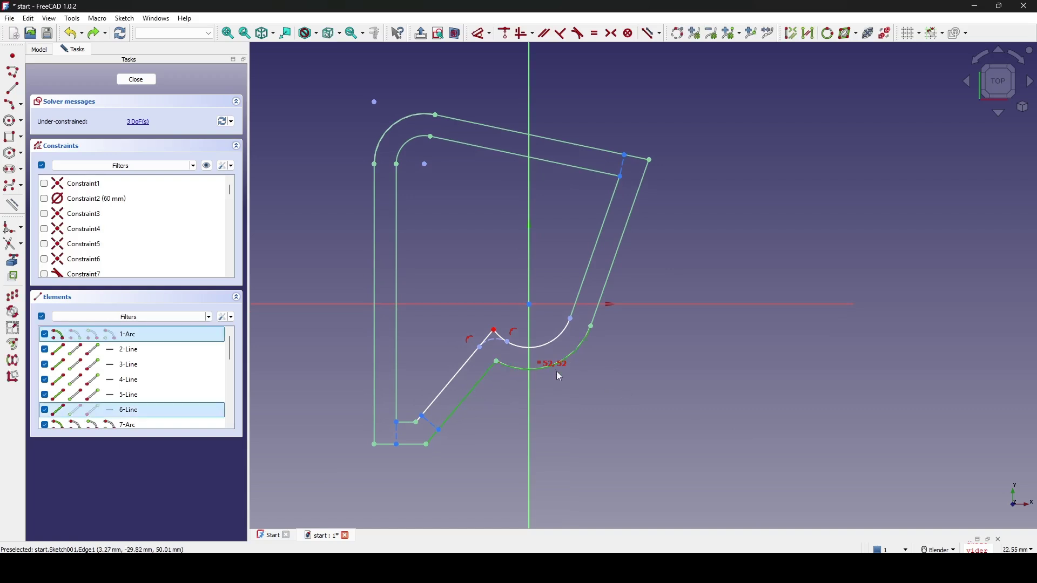
left_click(611, 270)
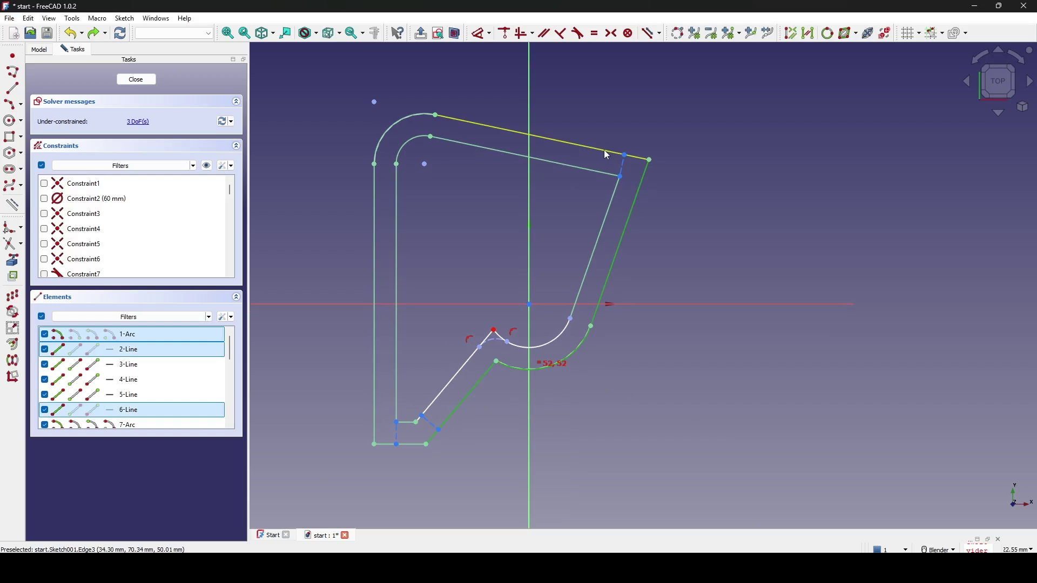
left_click(608, 152)
left_click(401, 118)
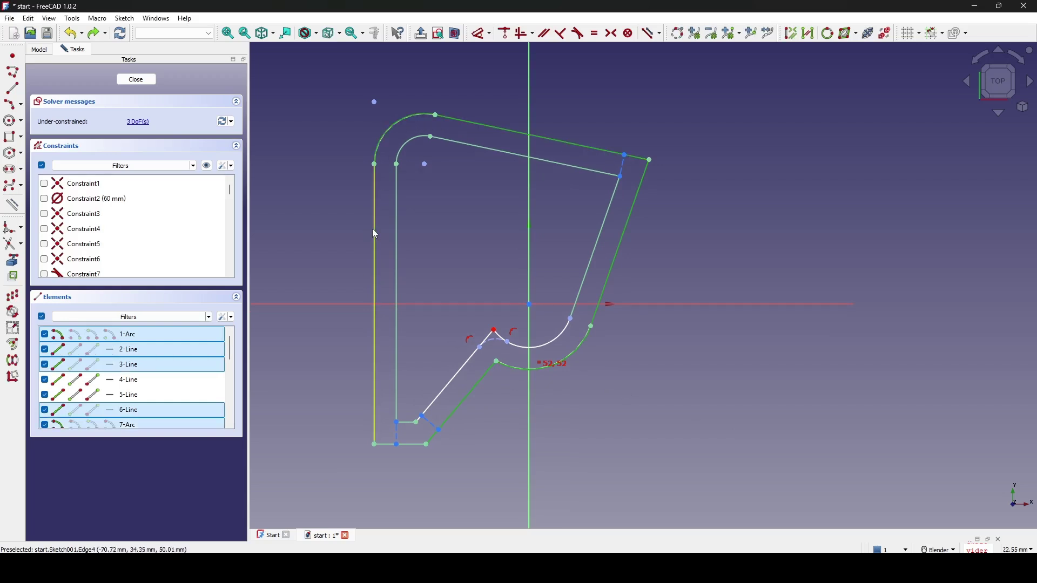
left_click(373, 229)
left_click(411, 446)
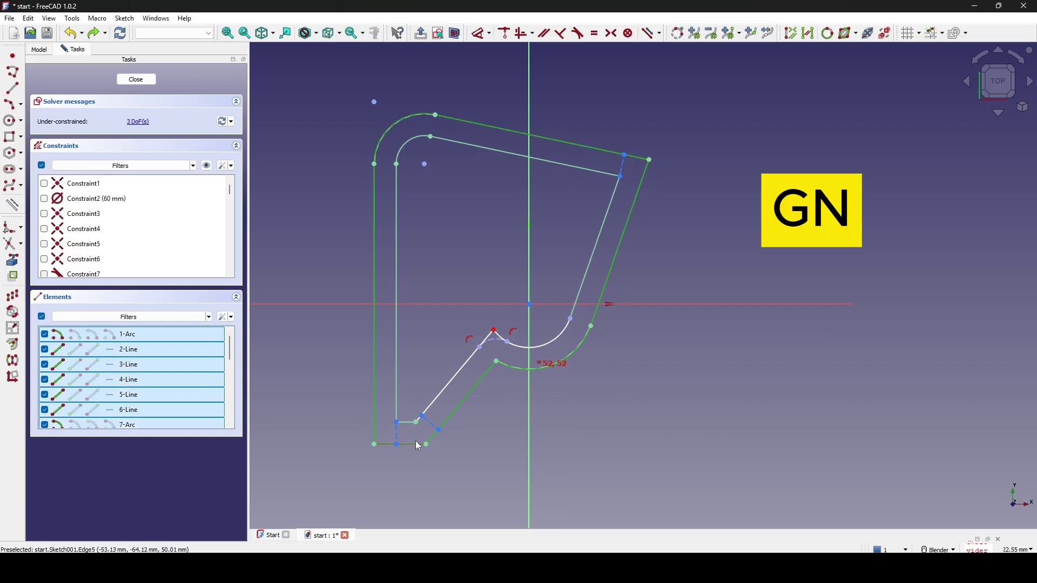
key("g")
key("n")
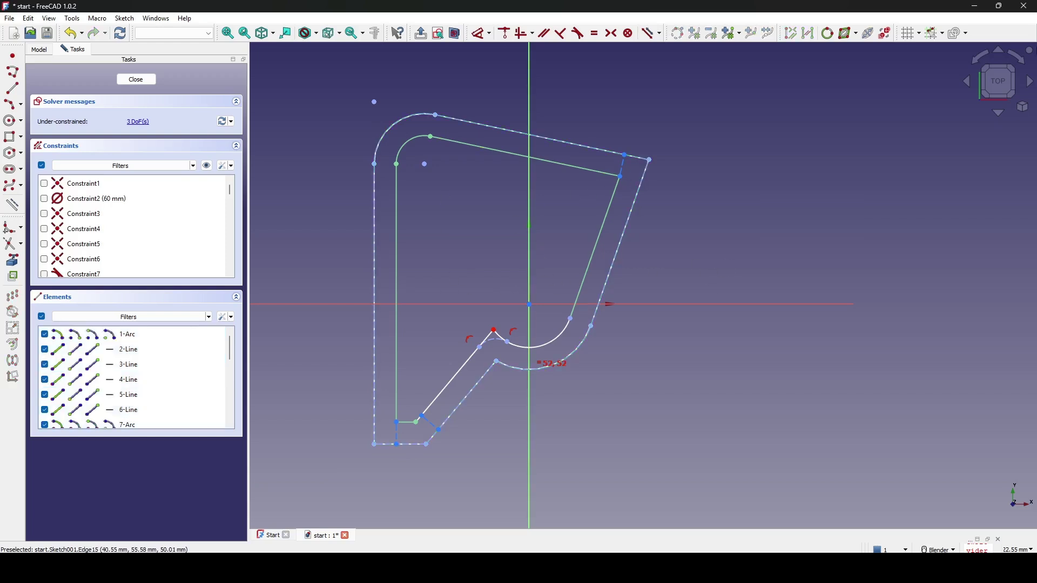
left_click(136, 80)
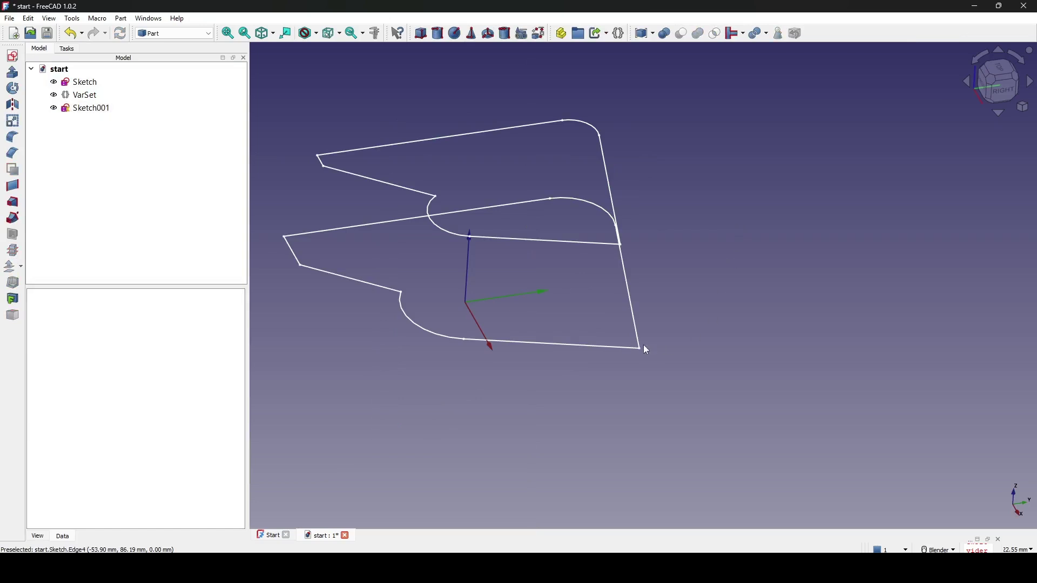
- Examine how the raised inner profile's edges correspond to the base profile's edges from several angles
mouse_move(644, 345)
middle_mouse_down()
mouse_move(502, 319)
mouse_move(632, 324)
mouse_move(574, 303)
mouse_move(525, 248)
mouse_move(527, 271)
mouse_move(428, 285)
middle_mouse_up()
left_click(525, 244)
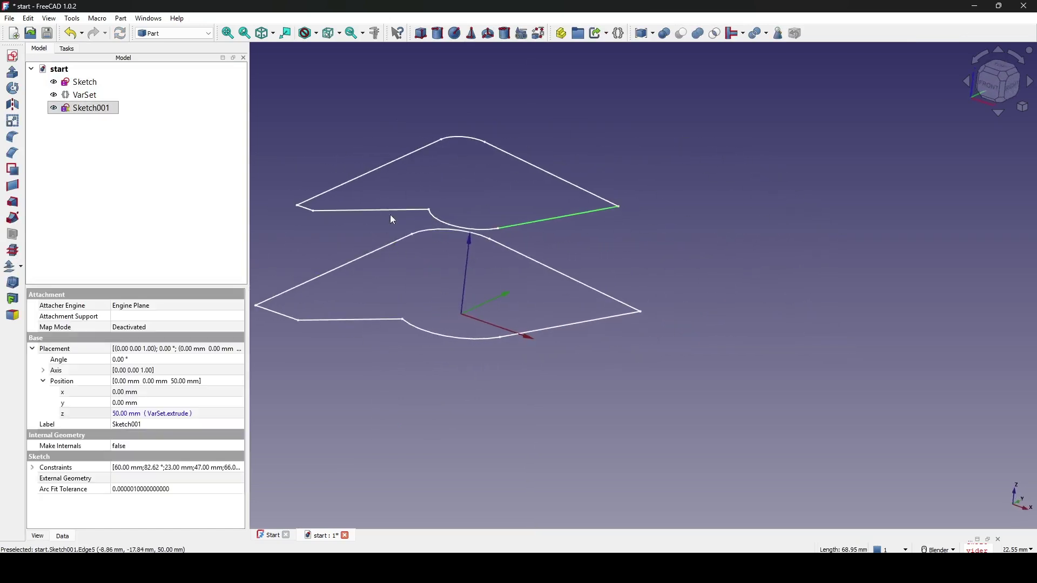
middle_click_drag(428, 215, 430, 265)
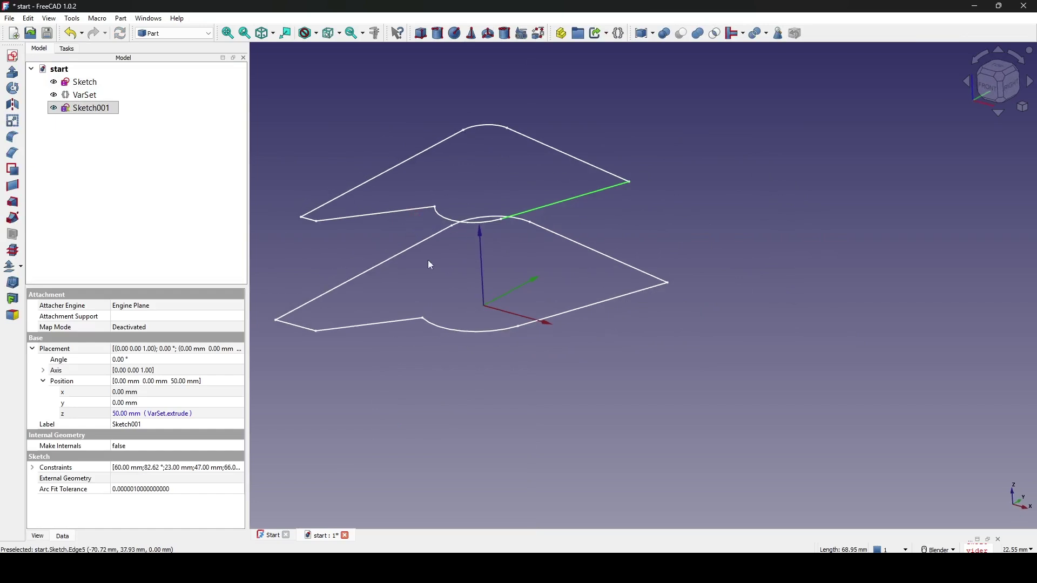
left_click(450, 330)
mouse_move(450, 330)
middle_mouse_down()
mouse_move(544, 326)
mouse_move(601, 229)
mouse_move(574, 282)
mouse_move(542, 301)
mouse_move(556, 326)
middle_mouse_up()
left_click(601, 229)
mouse_move(559, 273)
middle_mouse_down()
mouse_move(523, 287)
mouse_move(564, 311)
mouse_move(549, 338)
mouse_move(507, 331)
mouse_move(805, 377)
mouse_move(767, 343)
mouse_move(656, 345)
mouse_move(637, 389)
mouse_move(685, 367)
mouse_move(594, 358)
middle_mouse_up()
left_click(604, 336)
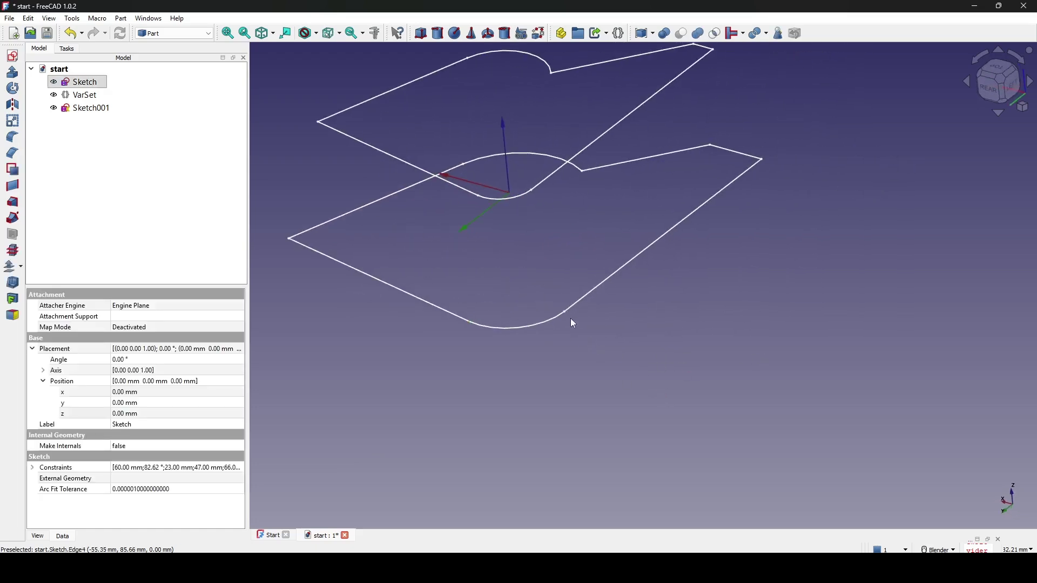
mouse_move(577, 324)
middle_mouse_down()
mouse_move(756, 371)
mouse_move(559, 339)
mouse_move(637, 387)
mouse_move(533, 377)
mouse_move(516, 356)
middle_mouse_up()
left_click(533, 378)
- Create a new sketch attached Normal to edge at the base profile's vertex where the large arc meets the long slanted line
scroll(527, 376, "up", 2)
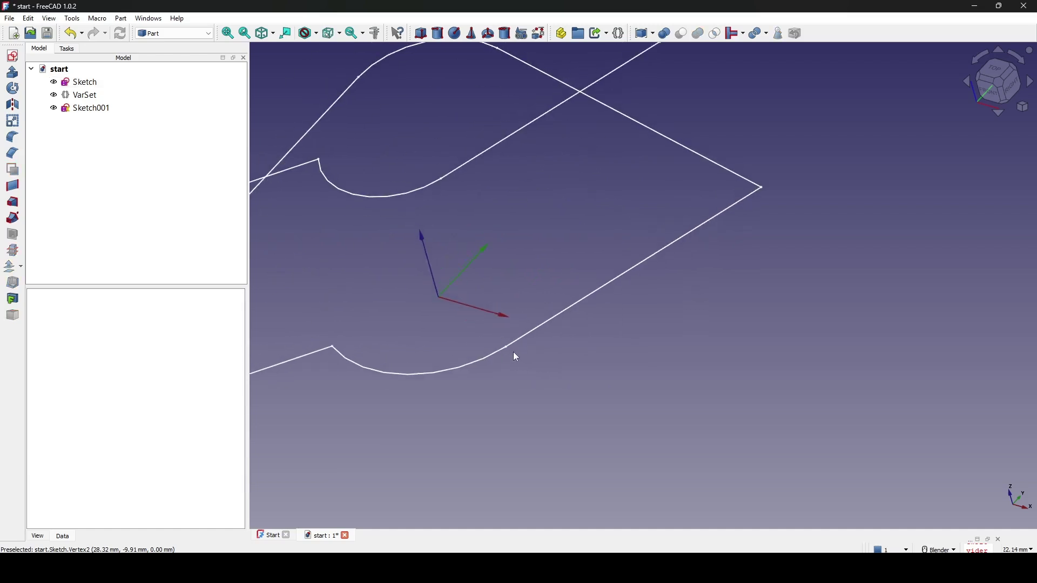
left_click(510, 351)
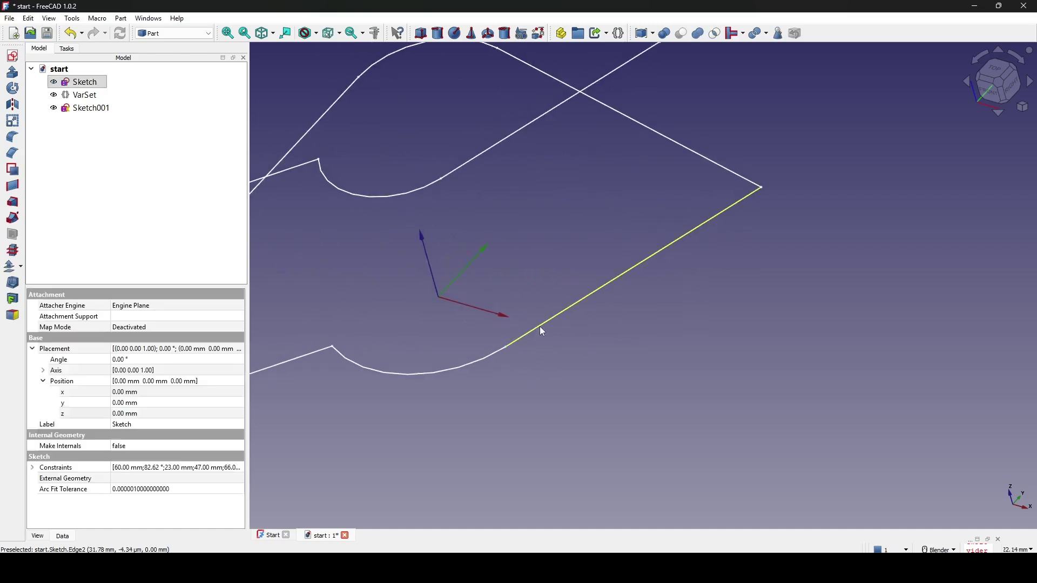
scroll(554, 329, "down", 2)
middle_click_drag(554, 329, 640, 325)
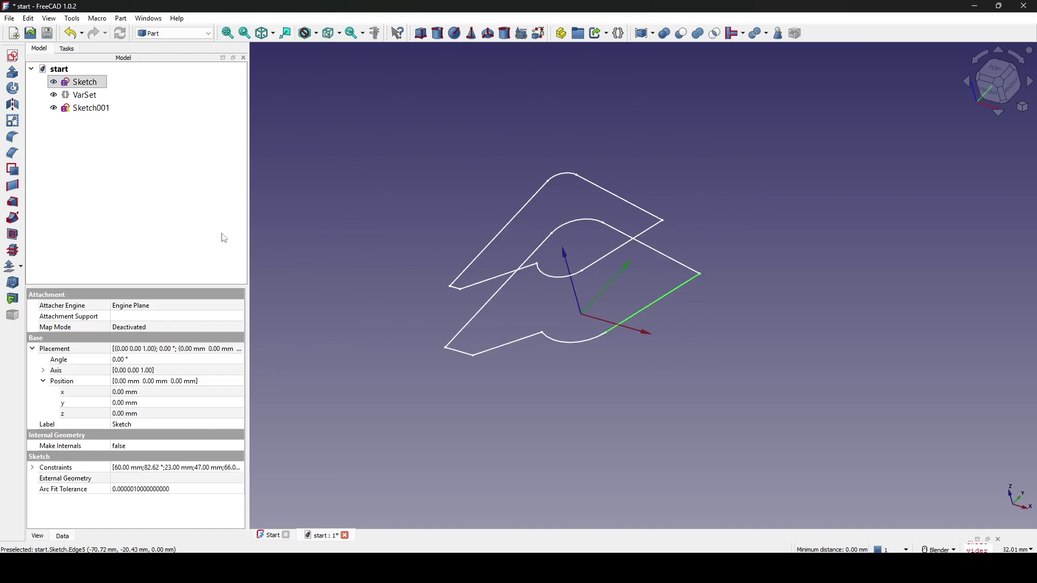
left_click(16, 59)
left_click(499, 282)
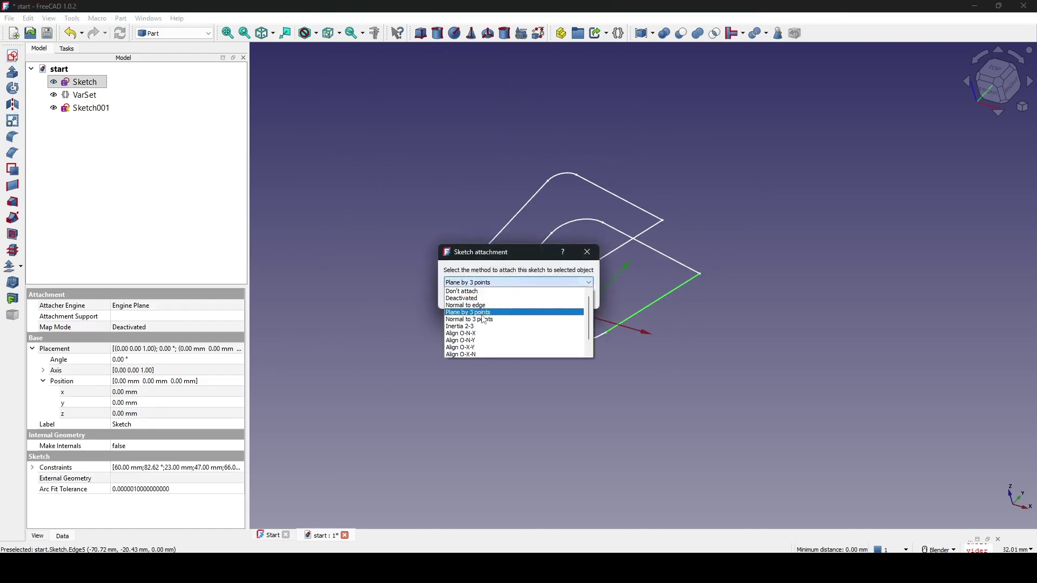
left_click(484, 305)
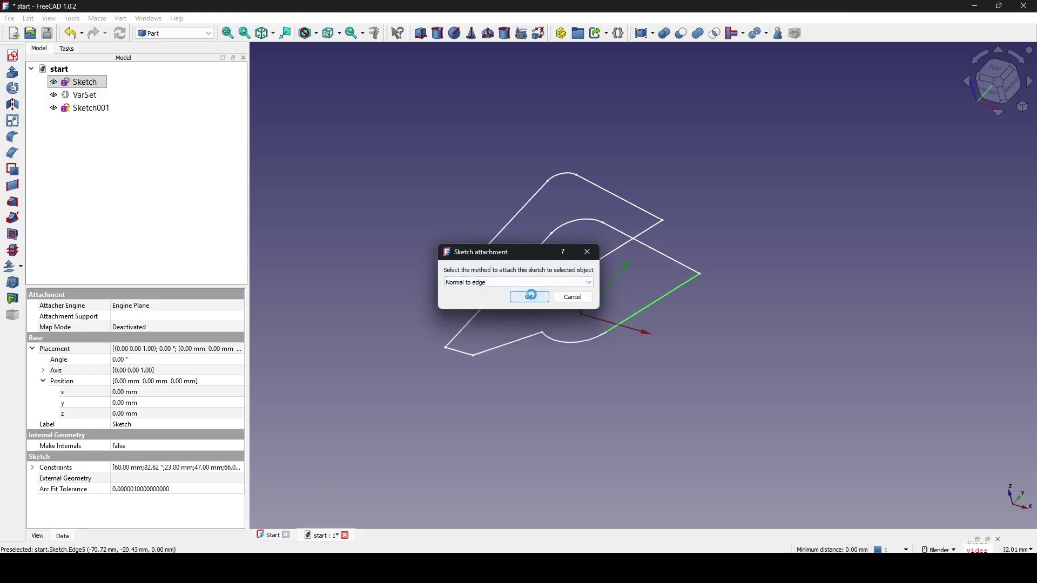
left_click(545, 295)
- Sketch a line from the origin rising about 47 mm toward the raised profile, leaning inward about 12.5° from the vertical axis
scroll(750, 226, "up", 3)
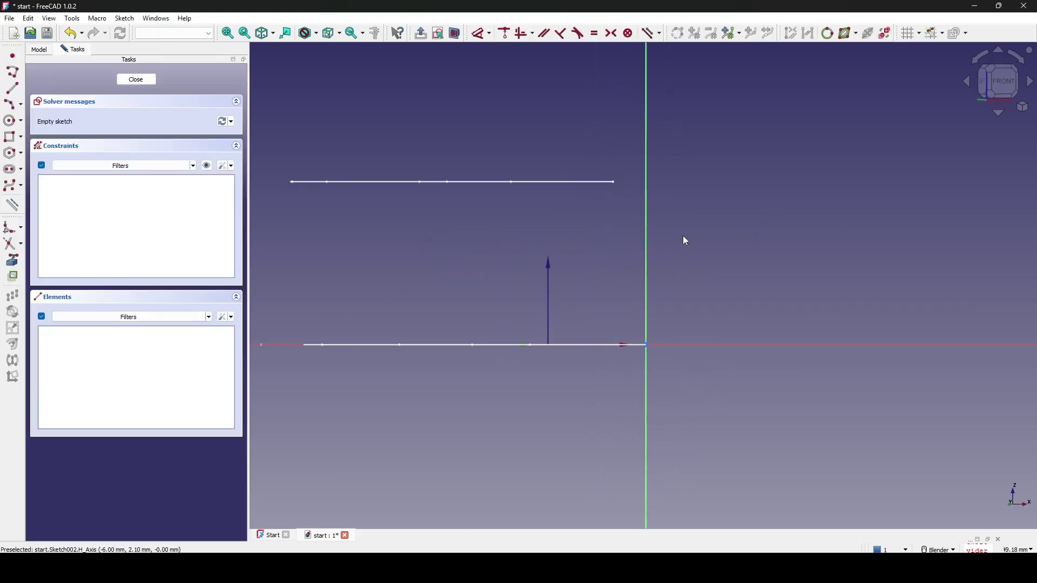
left_click(13, 88)
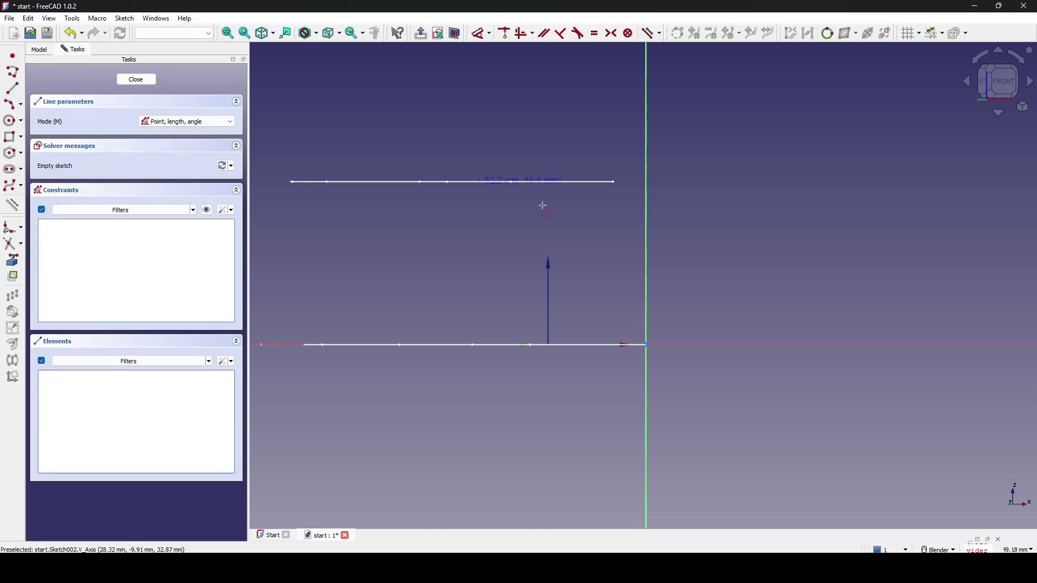
left_click(647, 344)
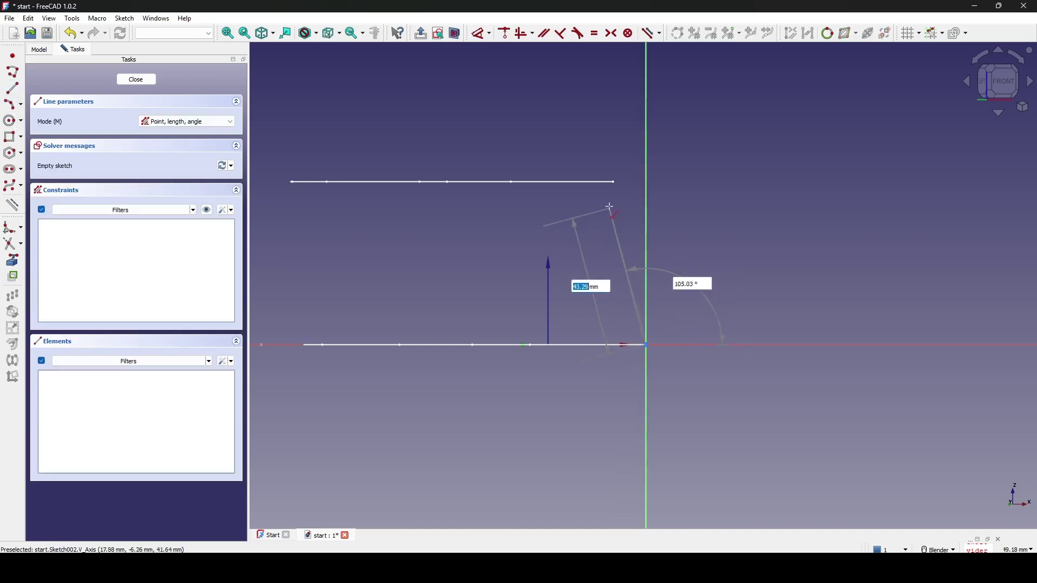
left_click(613, 191)
middle_click_drag(639, 222, 613, 243, "shift")
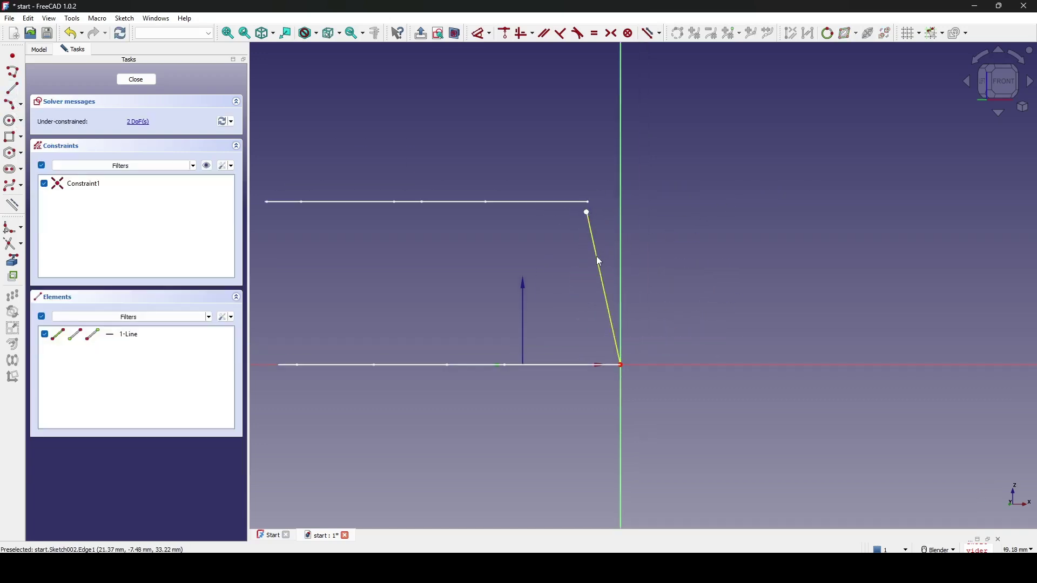
- Constrain the angle between the line and the vertical axis with the expression VarSet.taperAngleNeg
left_click(597, 258)
left_click(620, 257)
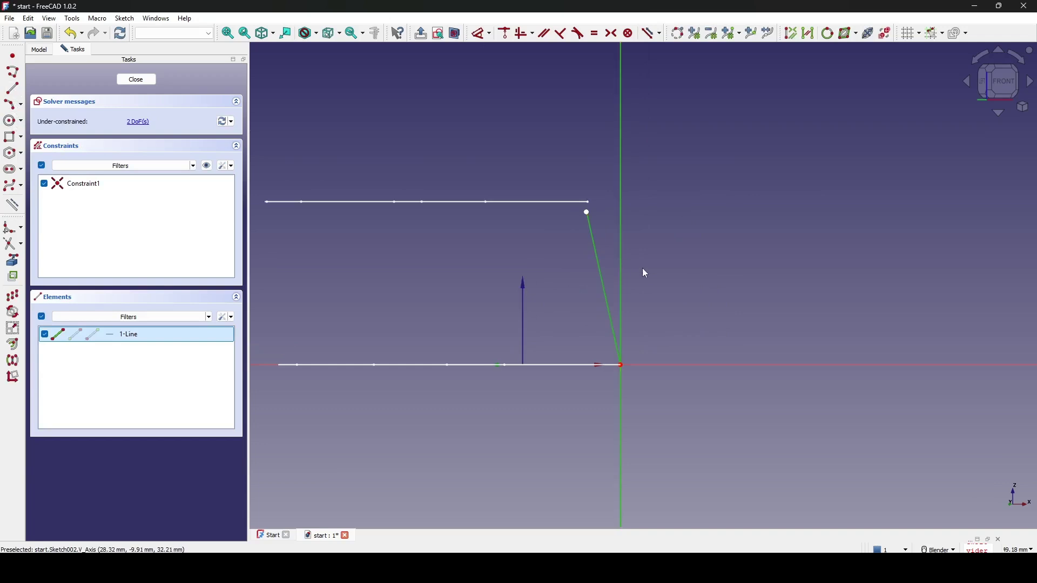
key("k")
key("a")
left_click(602, 228)
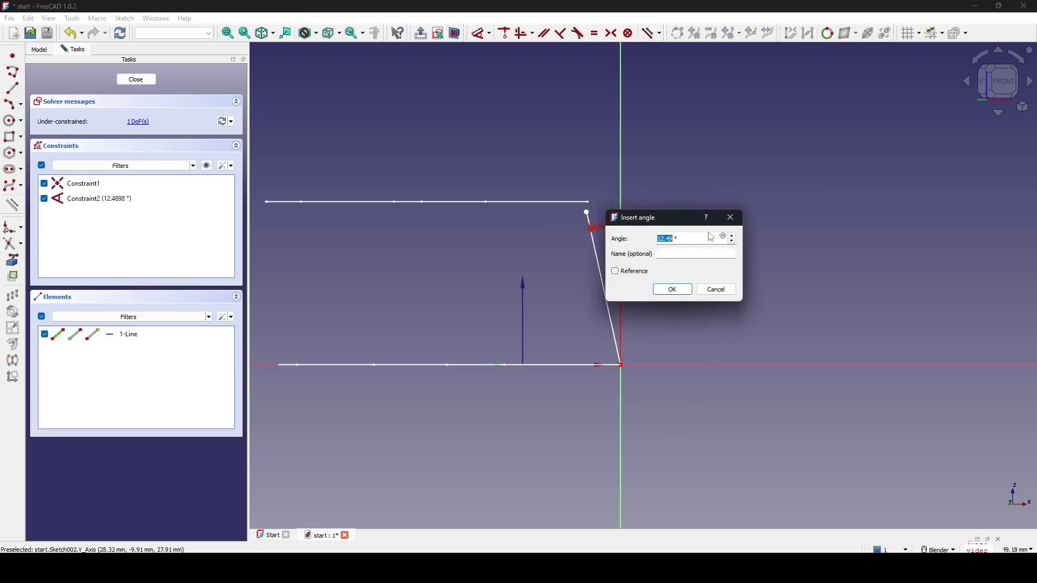
left_click(724, 238)
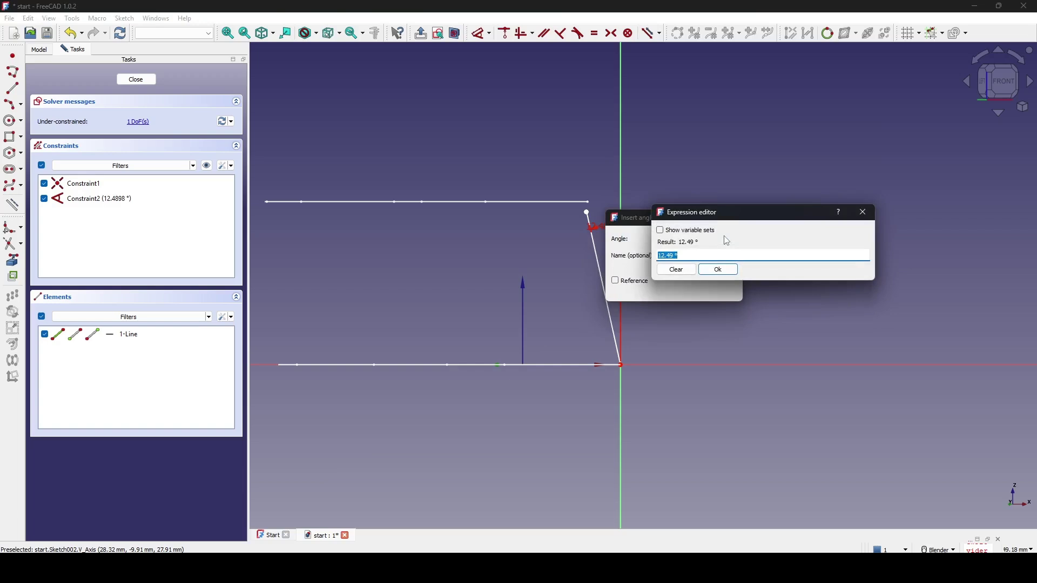
type("var")
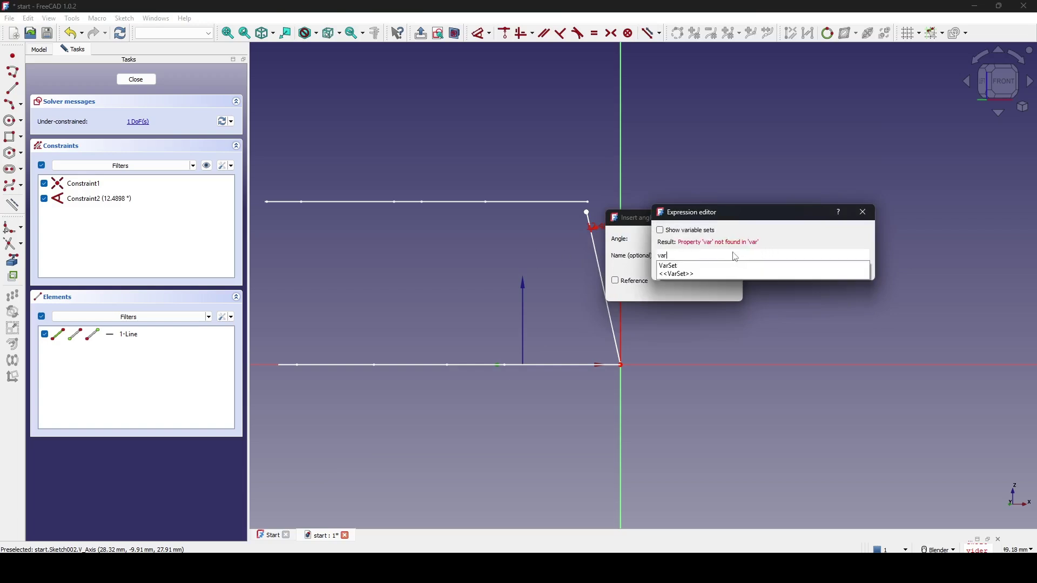
left_click(671, 267)
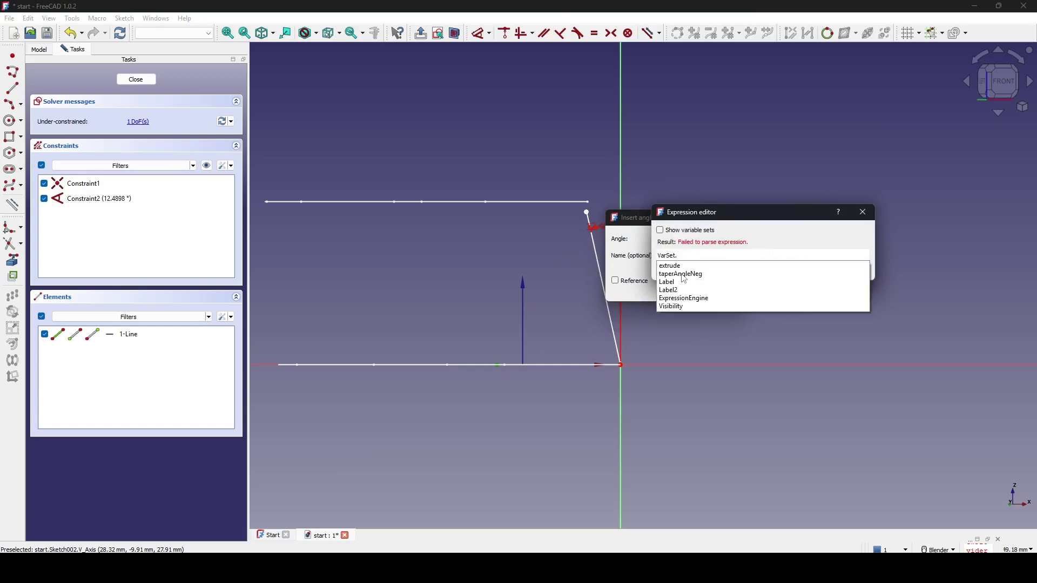
left_click(696, 275)
left_click_drag(730, 255, 677, 254)
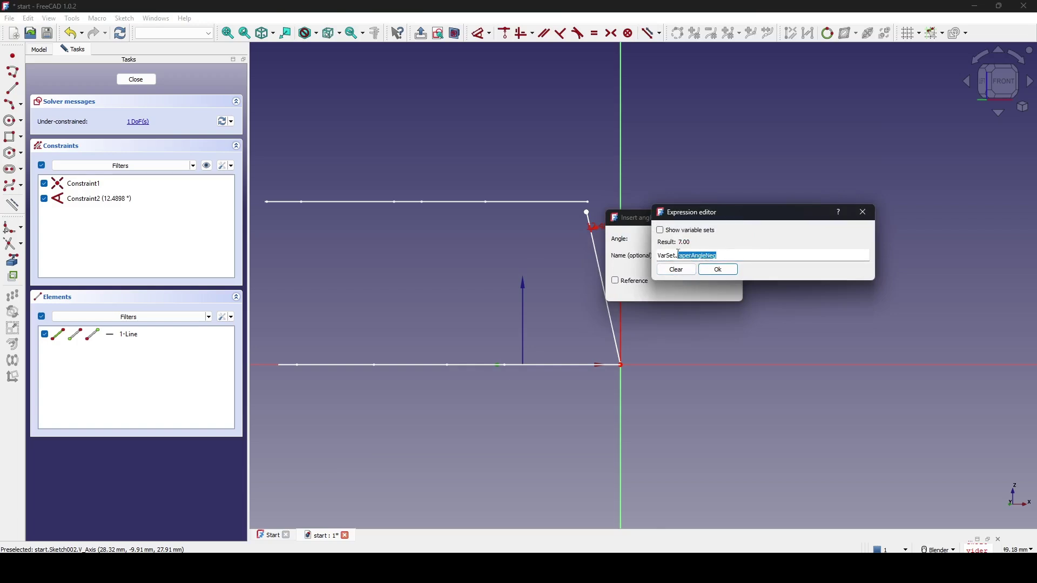
left_click(713, 273)
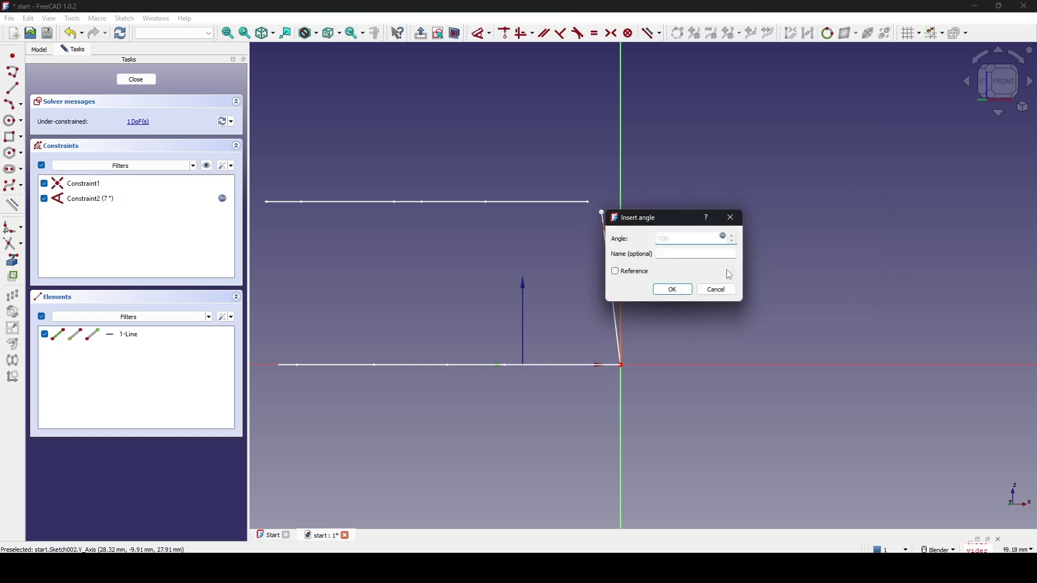
left_click(670, 286)
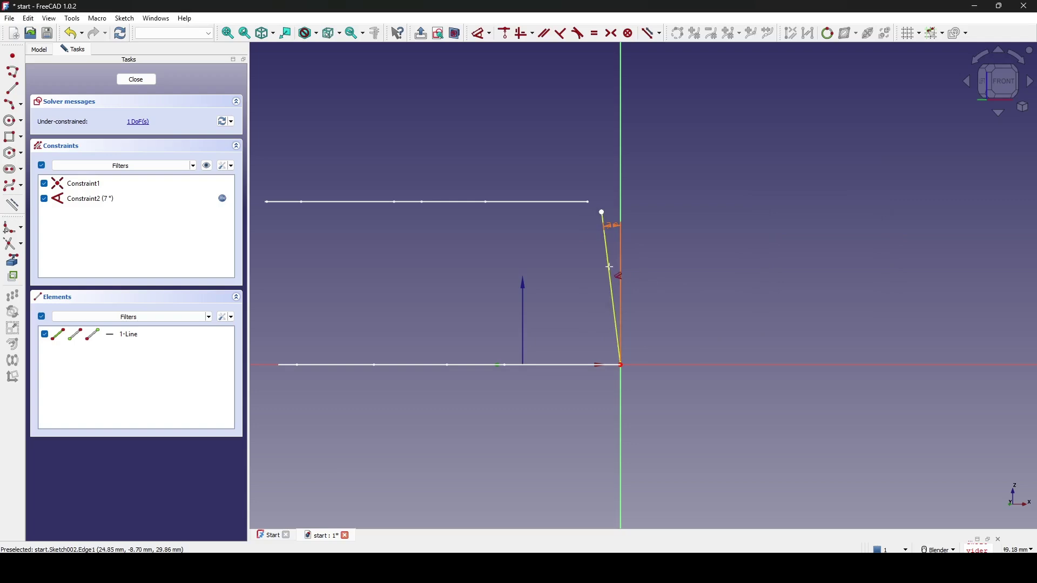
- Constrain the line's vertical height with the expression VarSet.extrude and finish editing the sketch
left_click(611, 286)
key("i")
double_click(695, 272)
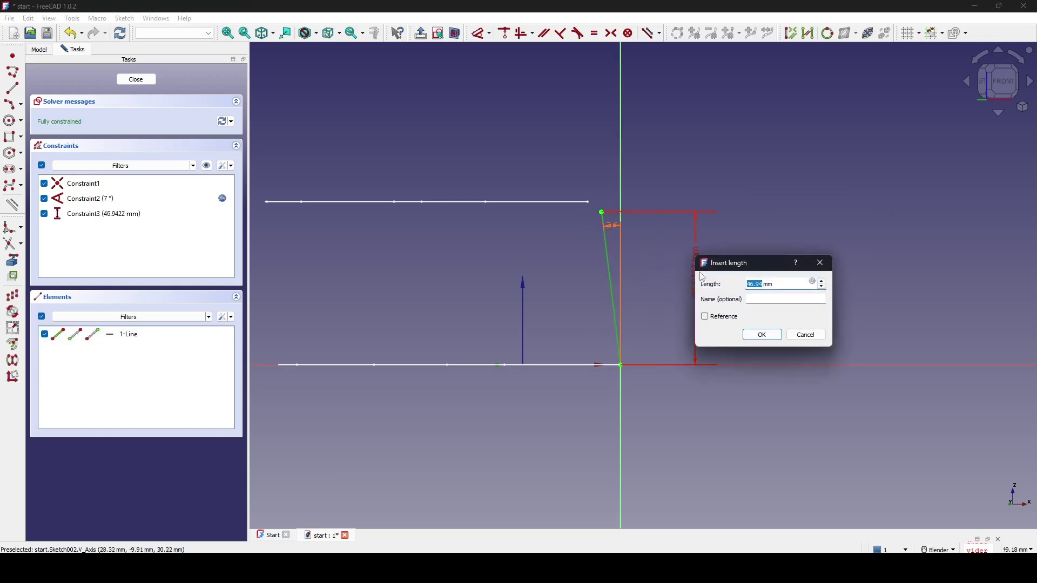
left_click(813, 283)
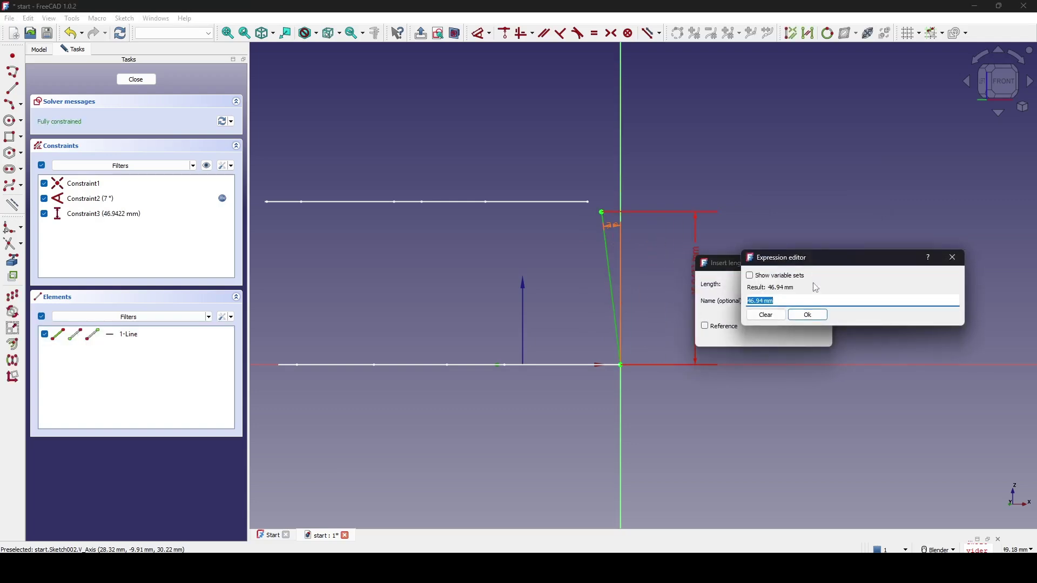
type("var")
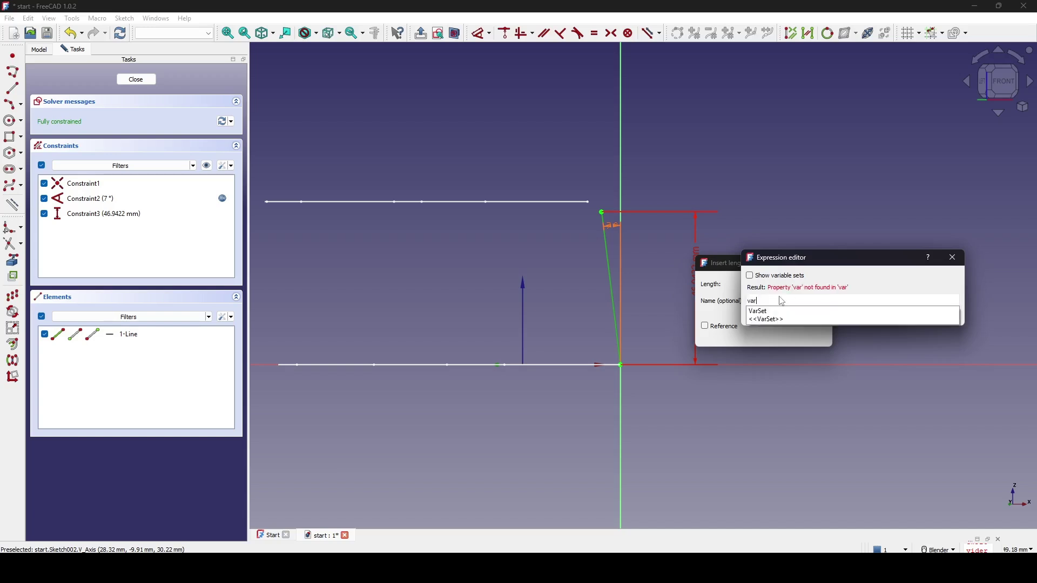
left_click(764, 313)
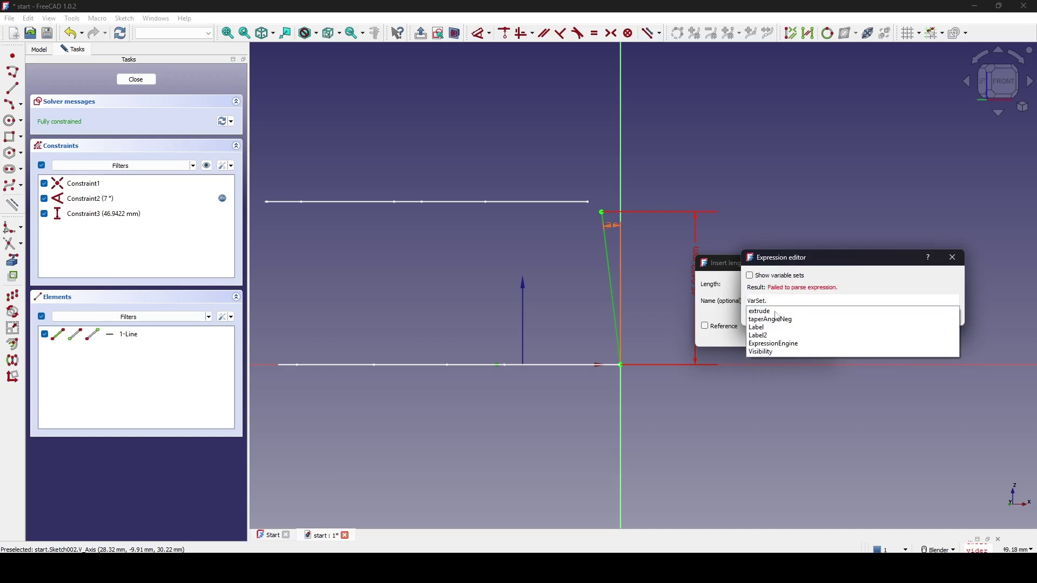
left_click(778, 313)
left_click(808, 315)
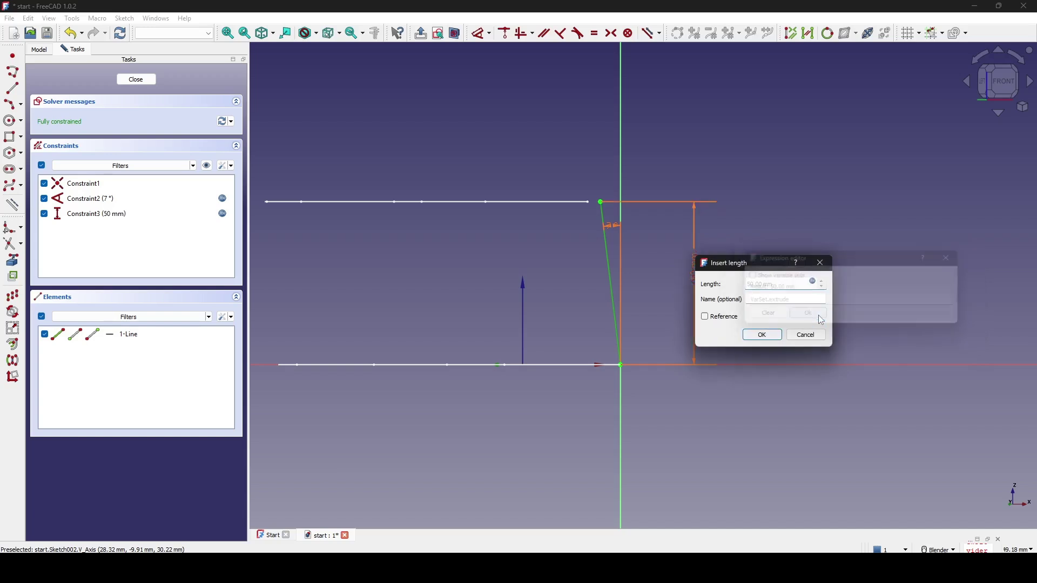
left_click(767, 338)
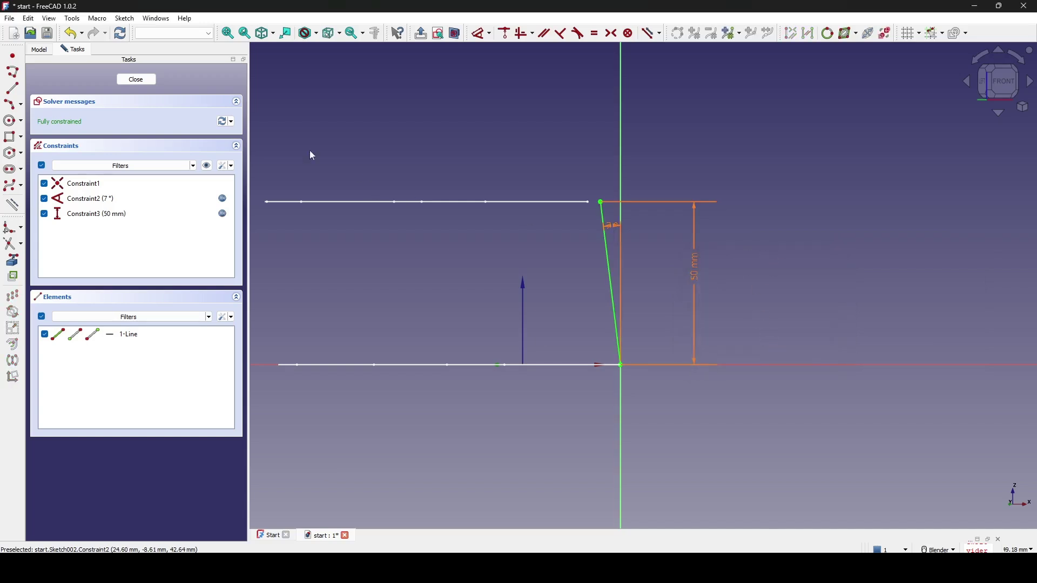
left_click(136, 79)
- Edit the raised profile sketch (Sketch001) and link the helper sketch's slanted line into it as external geometry
left_click(708, 338)
mouse_move(707, 338)
middle_mouse_down()
mouse_move(606, 330)
mouse_move(694, 335)
mouse_move(708, 307)
mouse_move(745, 329)
middle_mouse_up()
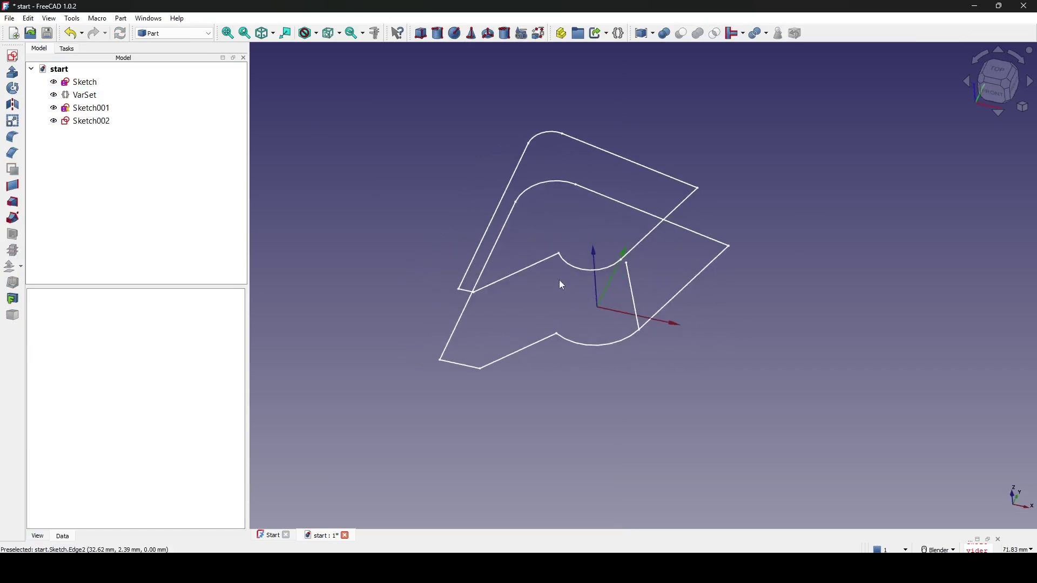
left_click(92, 122)
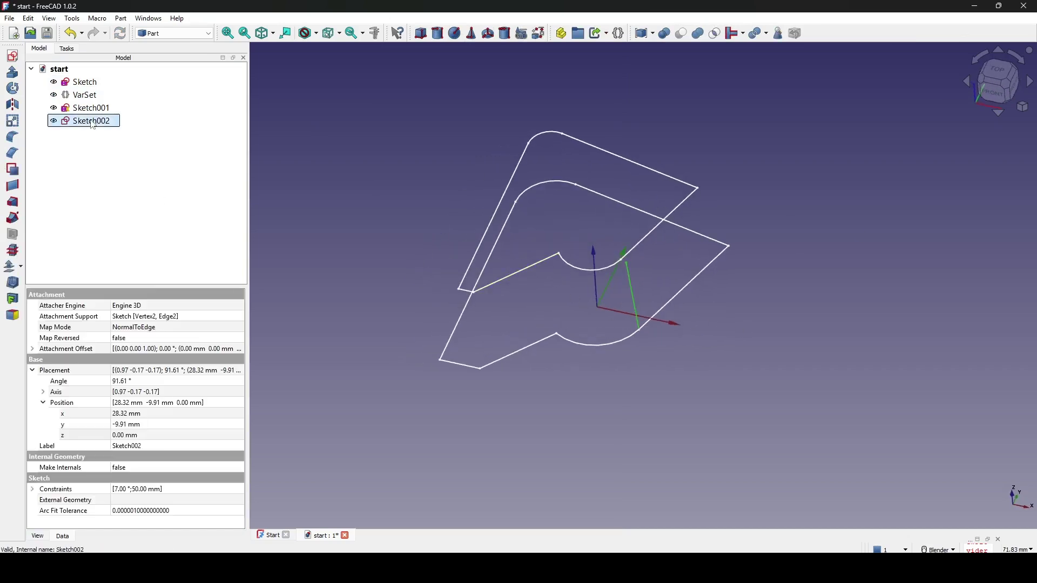
left_click(97, 111)
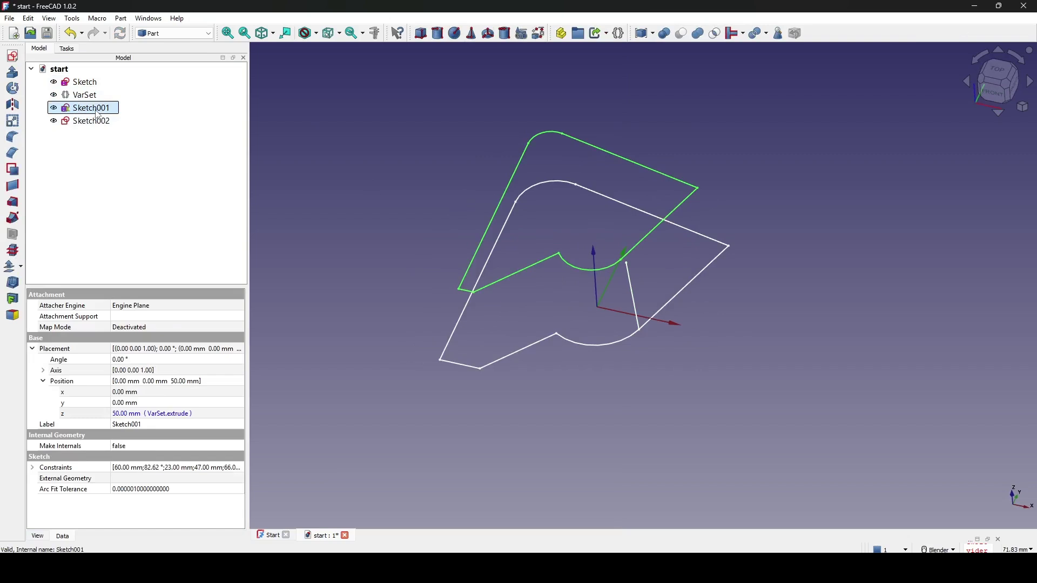
double_click(97, 110)
scroll(670, 379, "up", 5)
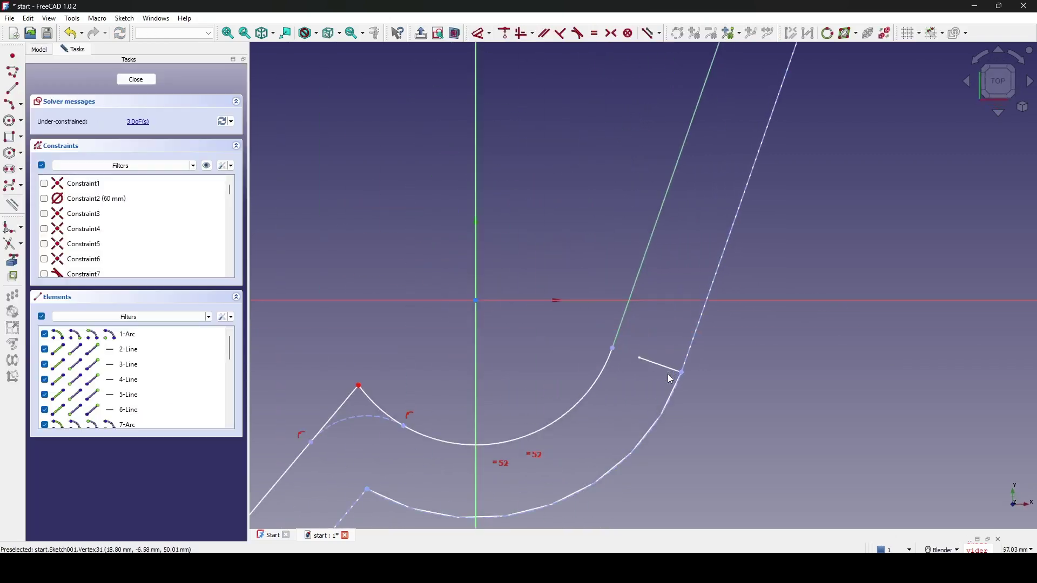
middle_click_drag(671, 380, 626, 371, "shift")
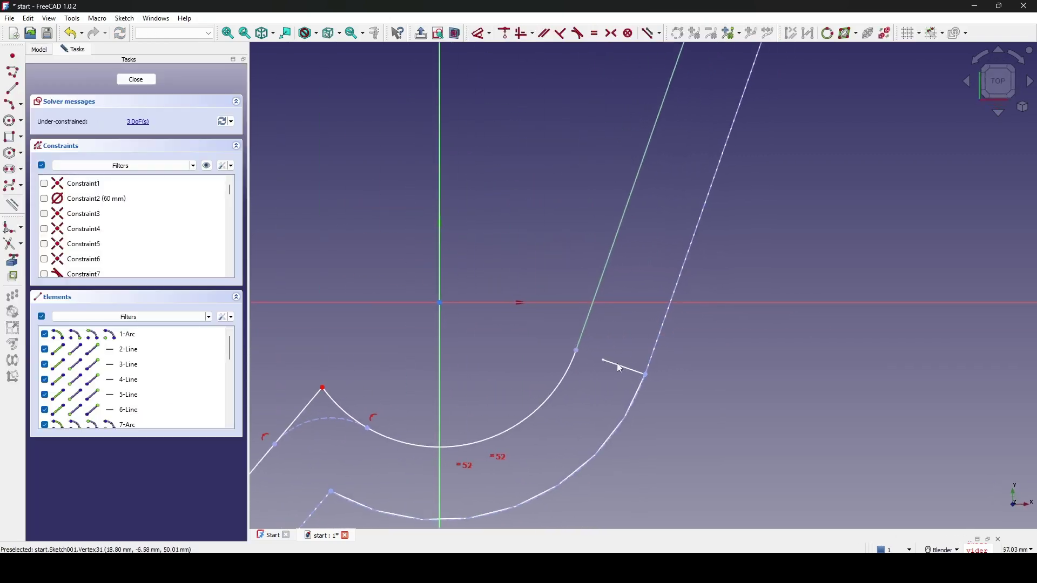
left_click(6, 276)
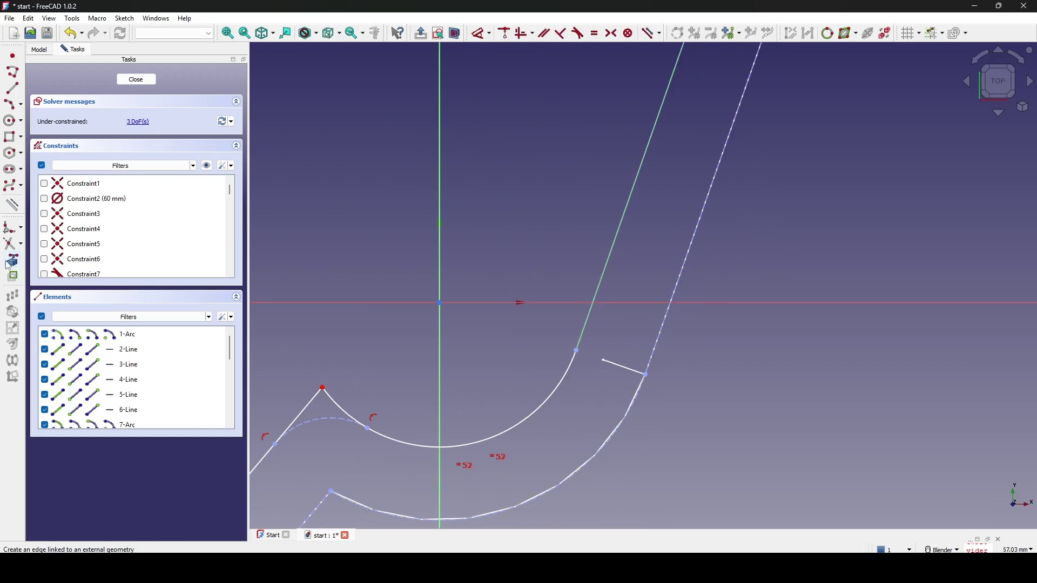
key("Escape")
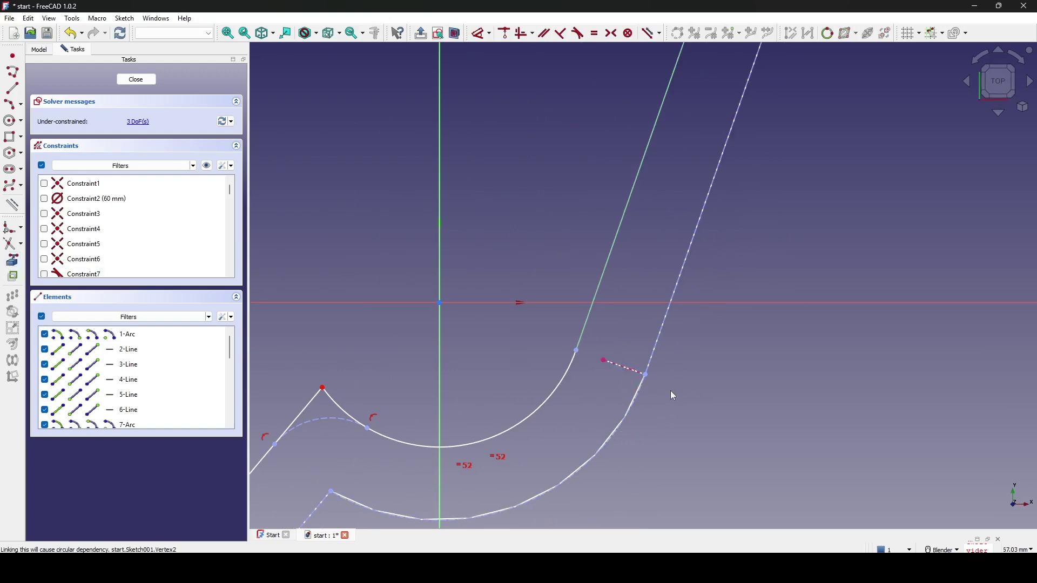
- Show all constraints of the raised profile sketch and delete the vertical dimension that fixes its inward offset
scroll(670, 390, "down", 5)
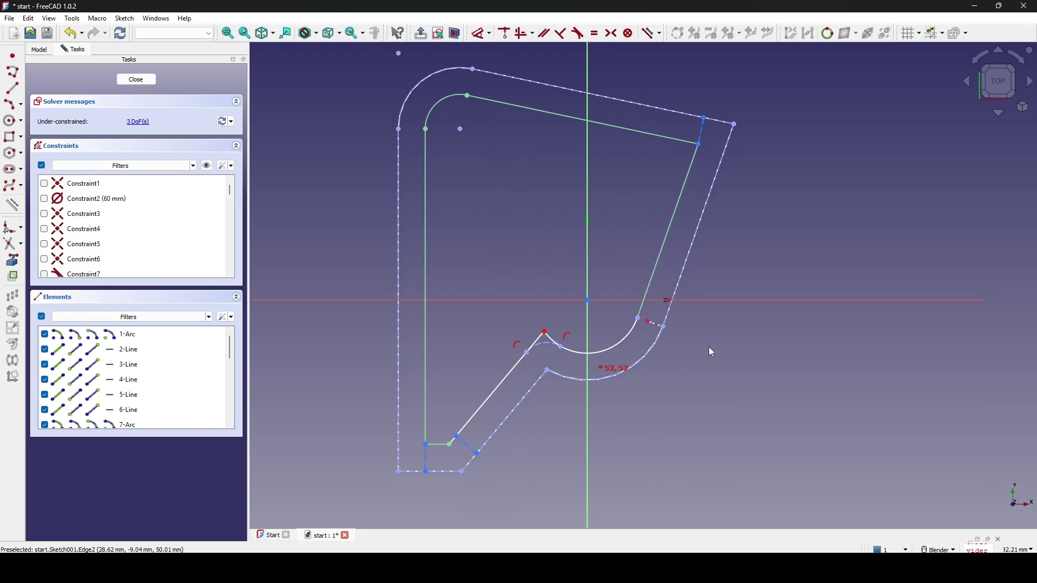
left_click(206, 166)
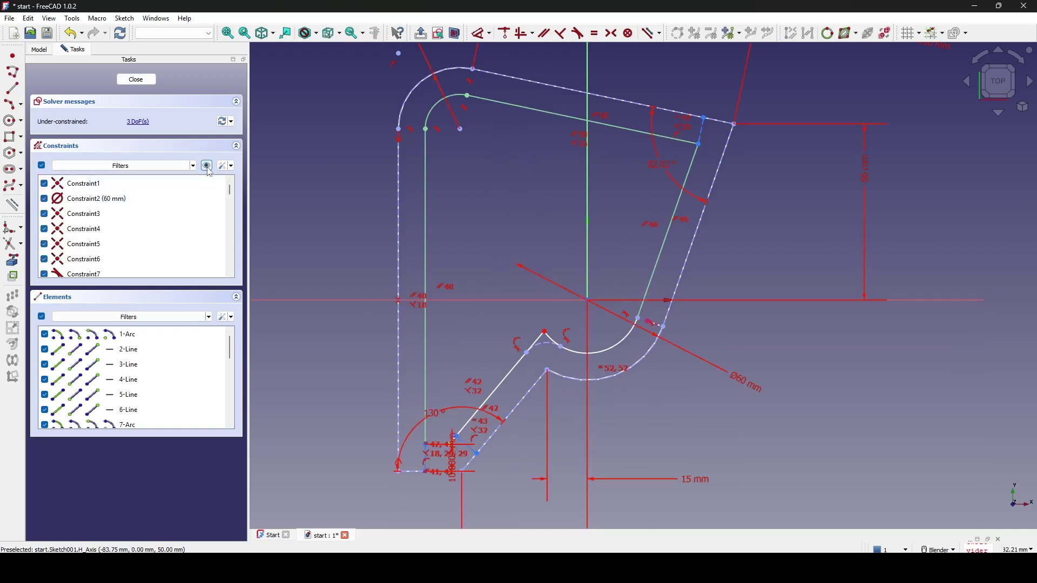
middle_click_drag(640, 373, 651, 296, "shift")
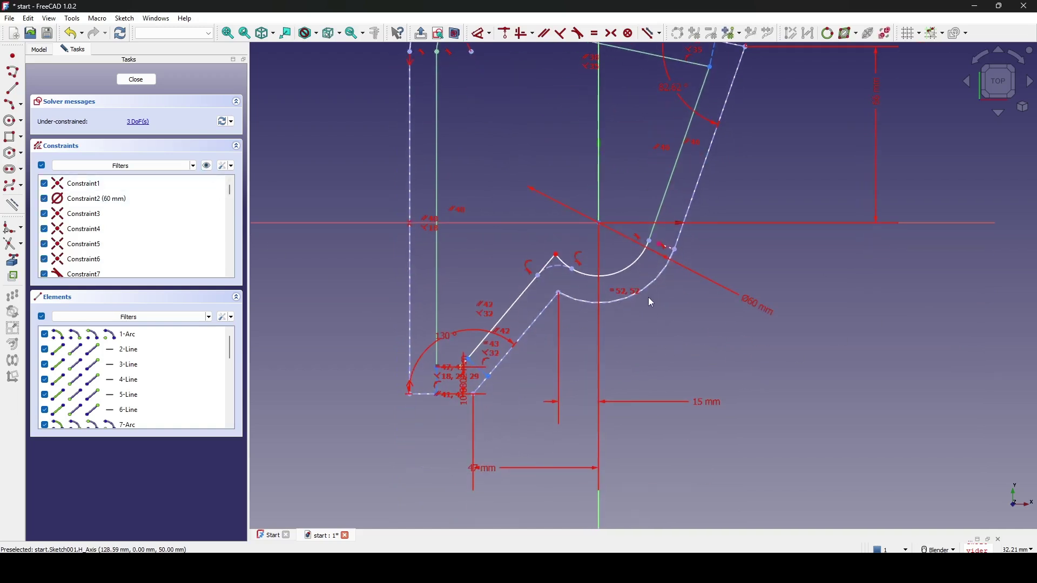
scroll(583, 493, "down", 2)
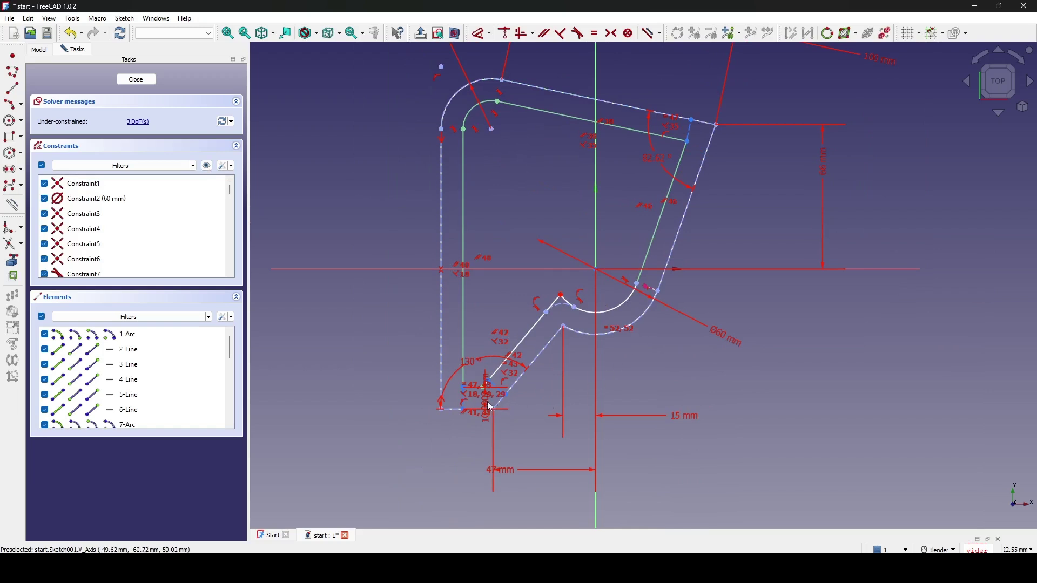
scroll(487, 413, "up", 4)
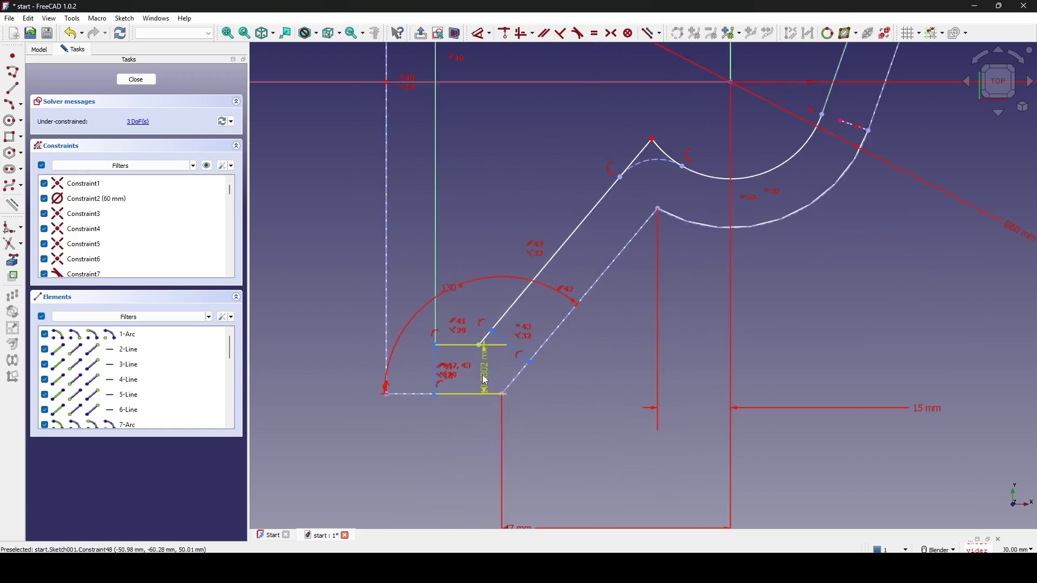
left_click_drag(486, 380, 448, 481)
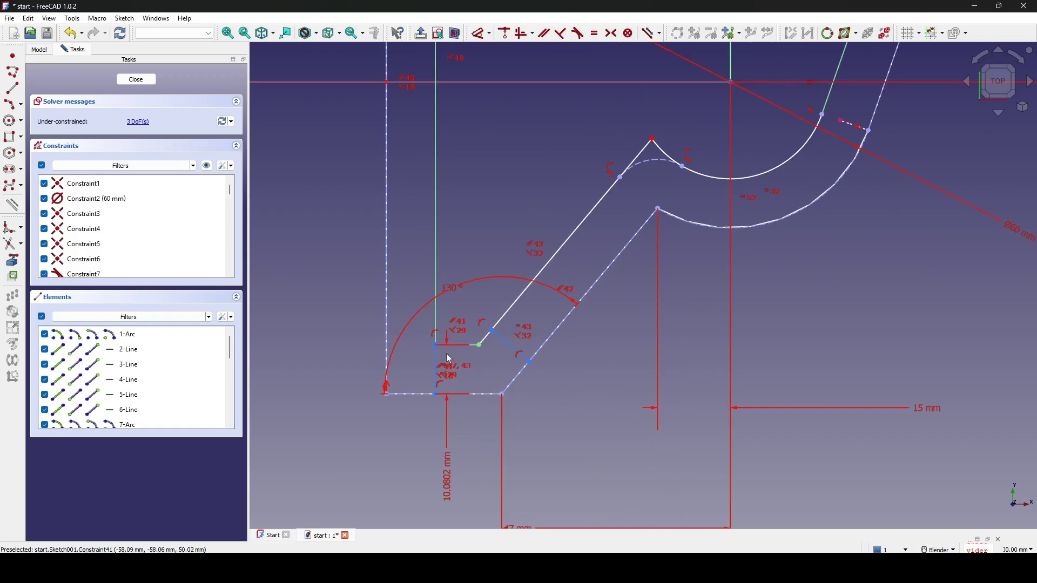
scroll(437, 372, "down", 2)
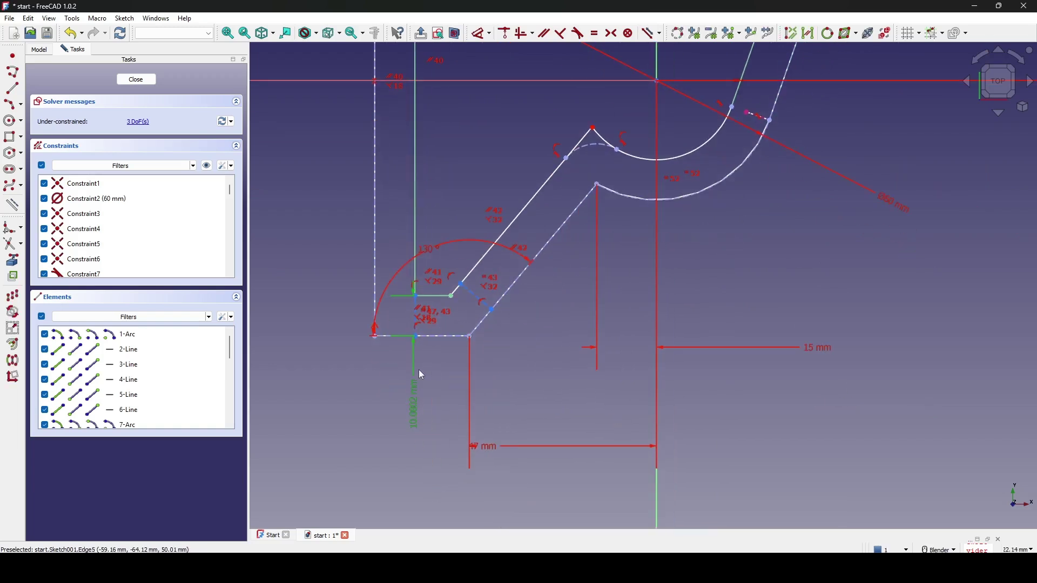
key("Delete")
scroll(519, 325, "down", 2)
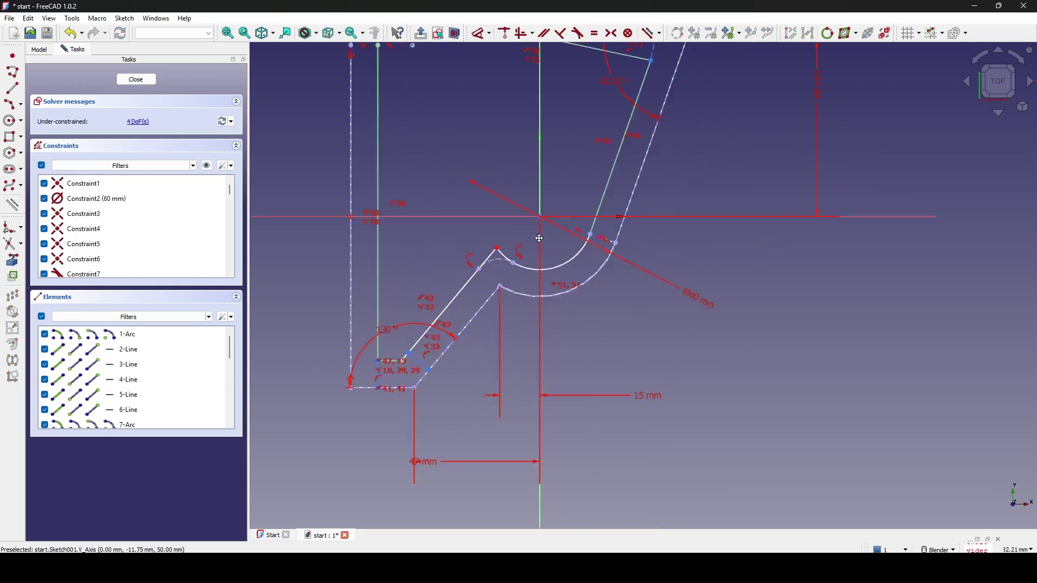
- Make the offset profile's arc-to-slanted-line vertex coincident with the linked helper line's free end and finish editing the sketch
mouse_move(540, 238)
middle_mouse_down("shift")
mouse_move(474, 334)
mouse_move(463, 392)
middle_mouse_up("shift")
scroll(579, 311, "up", 2)
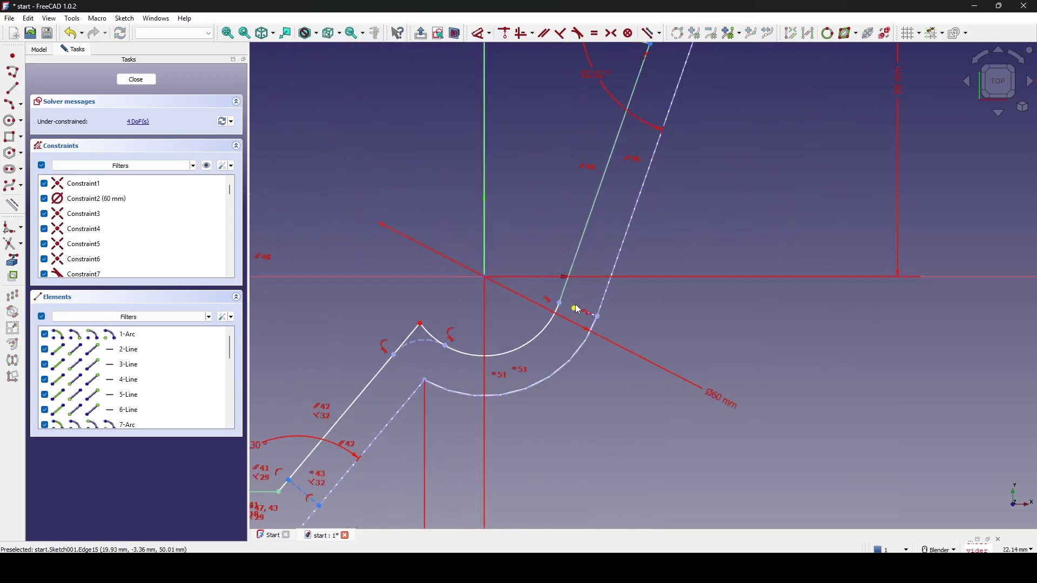
scroll(578, 310, "up", 4)
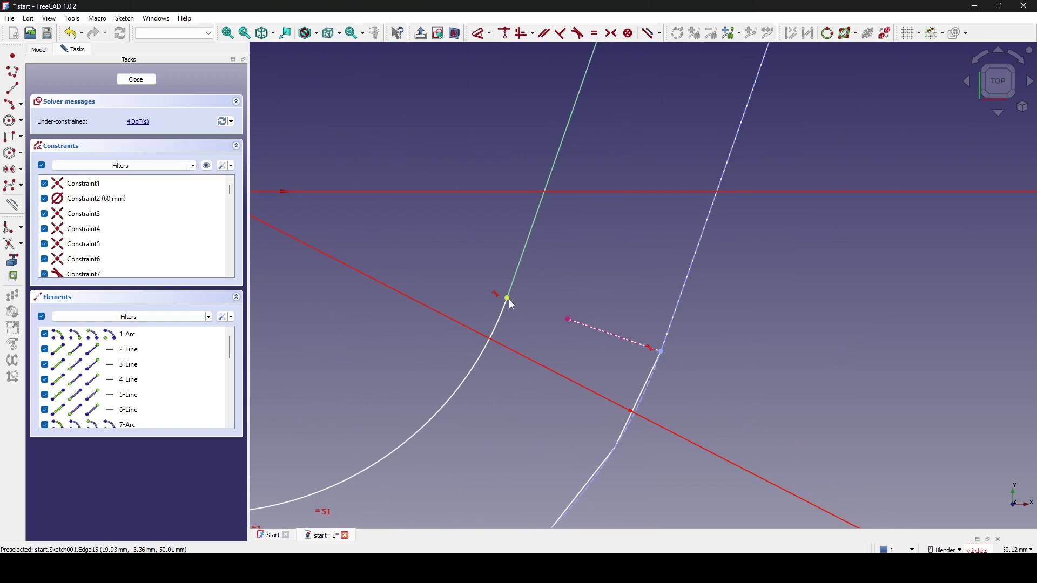
left_click(509, 299)
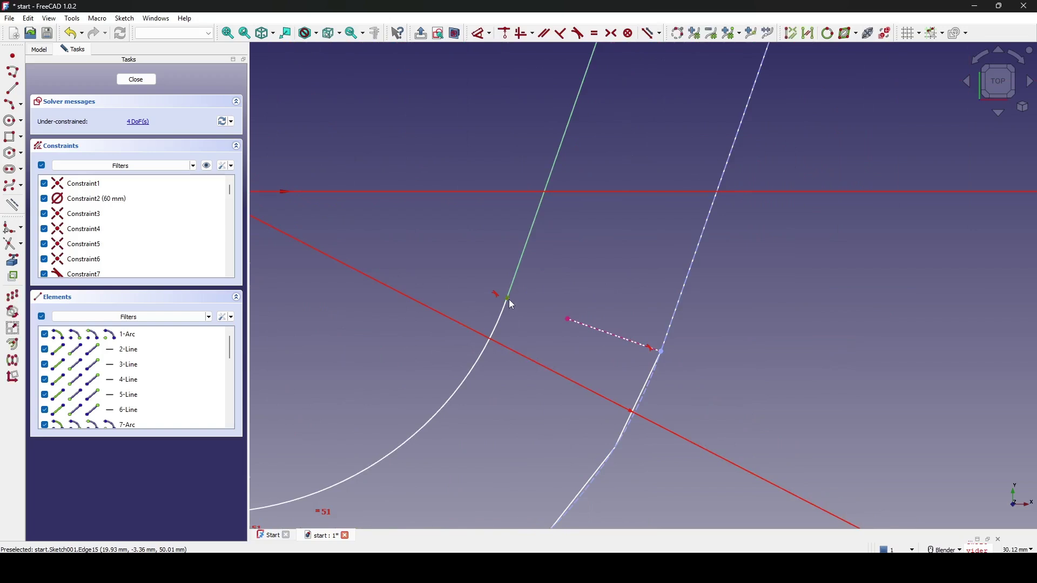
left_click(567, 322)
scroll(565, 325, "down", 3)
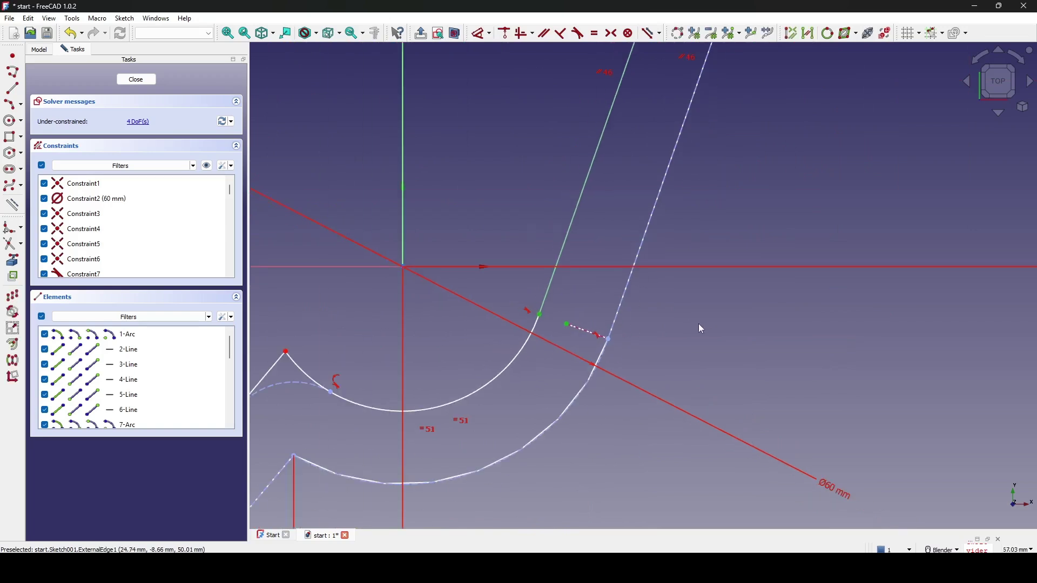
key("c")
scroll(689, 322, "down", 5)
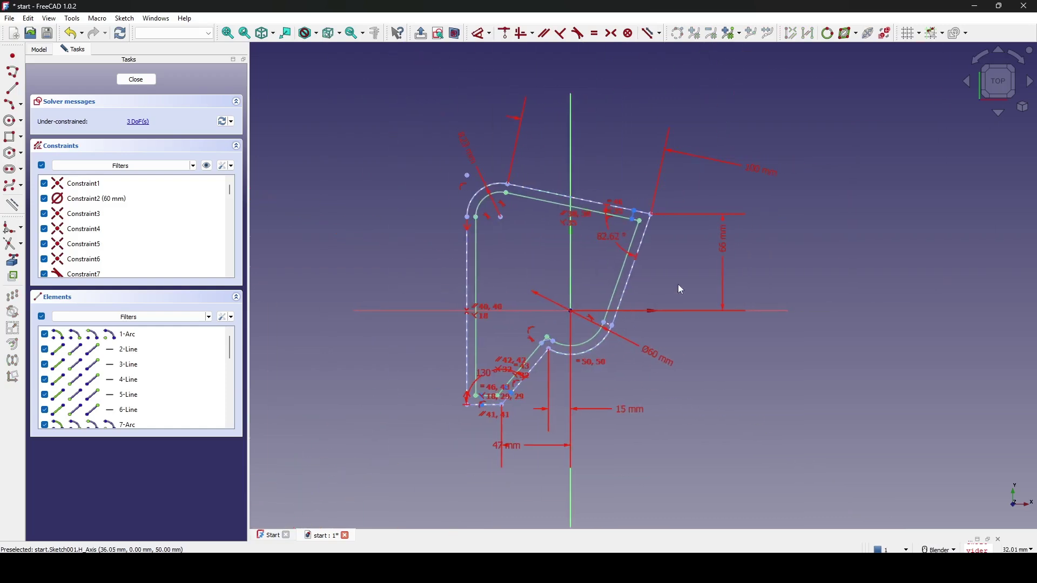
left_click(136, 80)
- Create a Part Loft between the base profile Sketch and the raised profile Sketch001
mouse_move(621, 216)
middle_mouse_down()
mouse_move(671, 238)
mouse_move(777, 193)
mouse_move(718, 222)
middle_mouse_up()
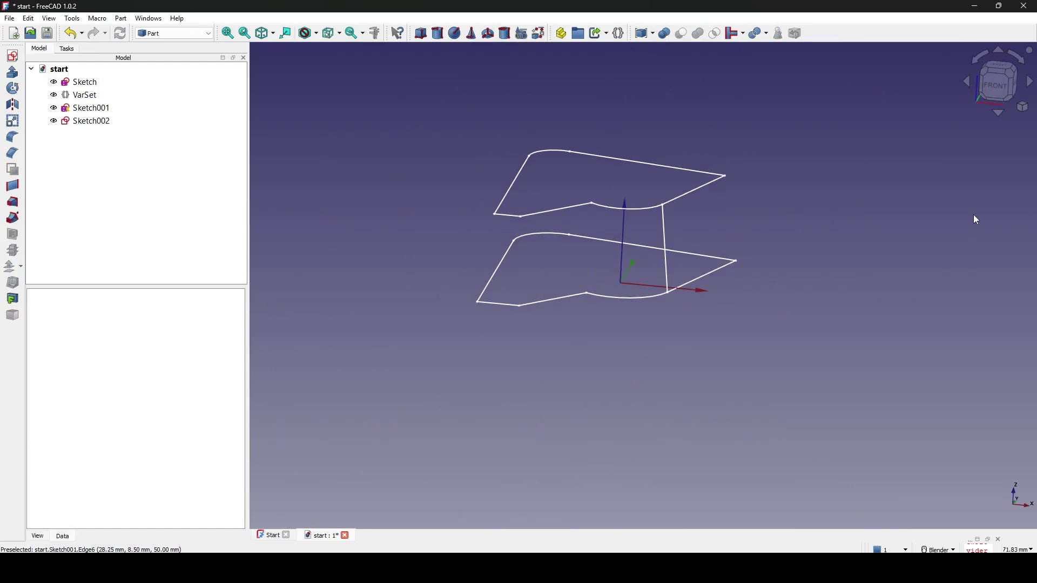
left_click(13, 203)
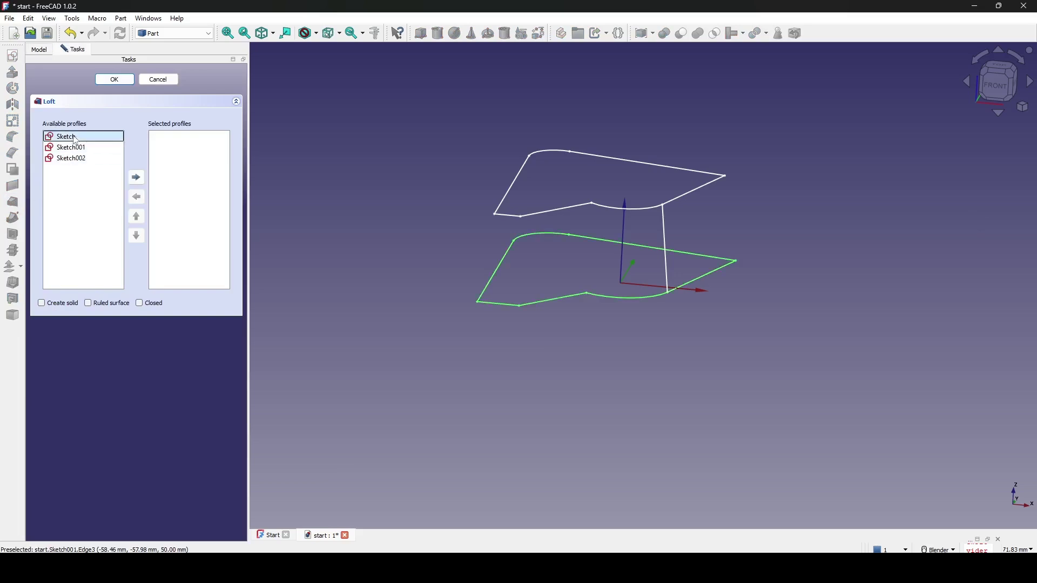
double_click(90, 137)
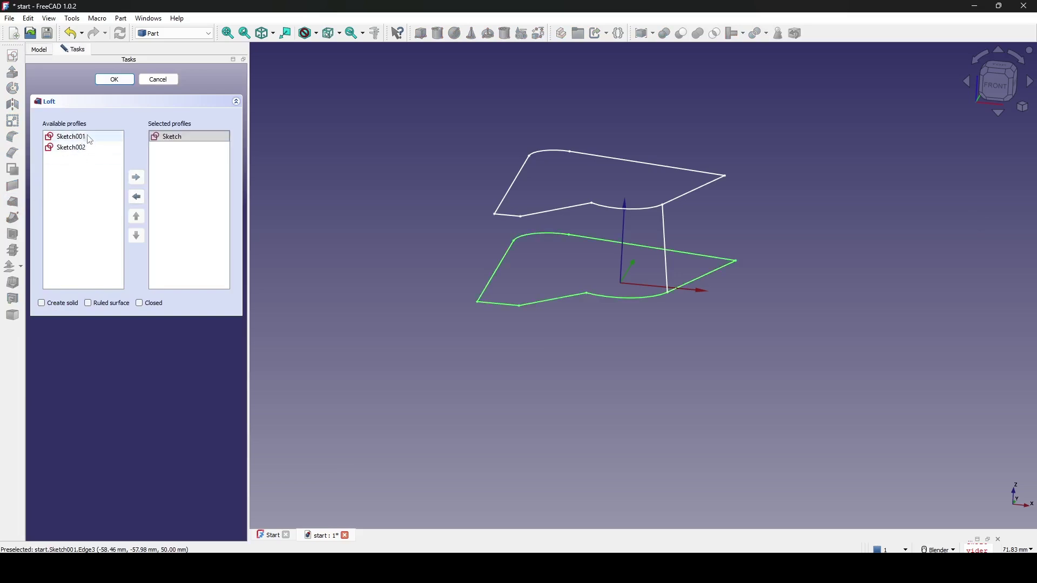
double_click(90, 137)
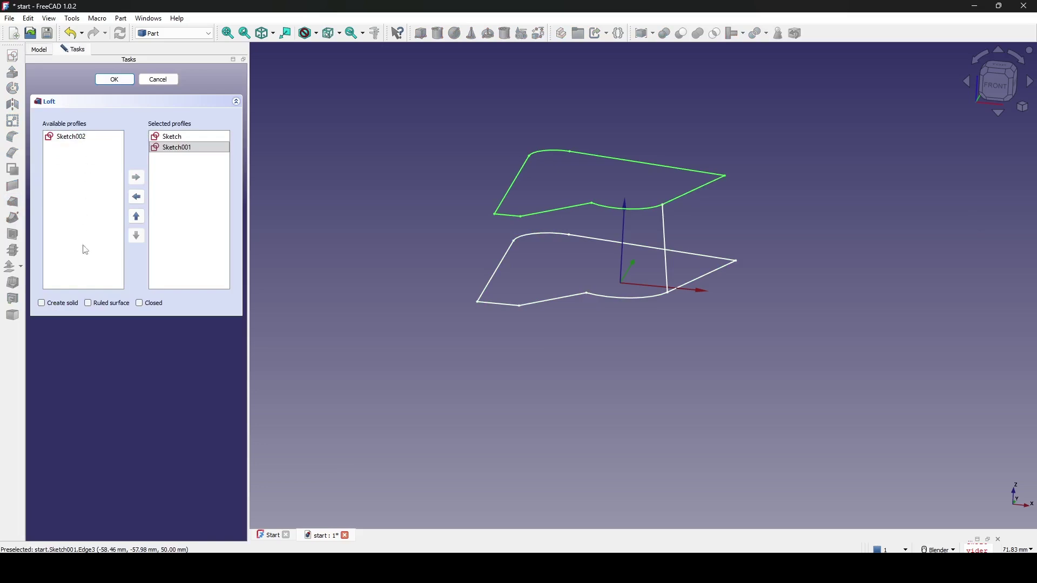
left_click(114, 79)
middle_click_drag(756, 346, 769, 253)
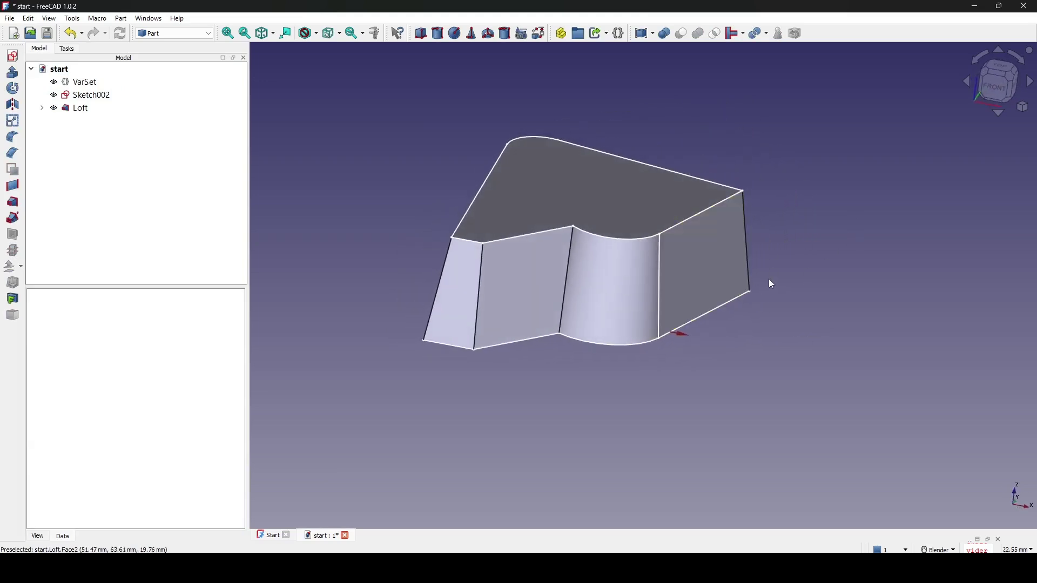
- Set the VarSet's extrude variable to 60 mm
middle_click_drag(773, 296, 594, 286, "shift")
left_click(81, 82)
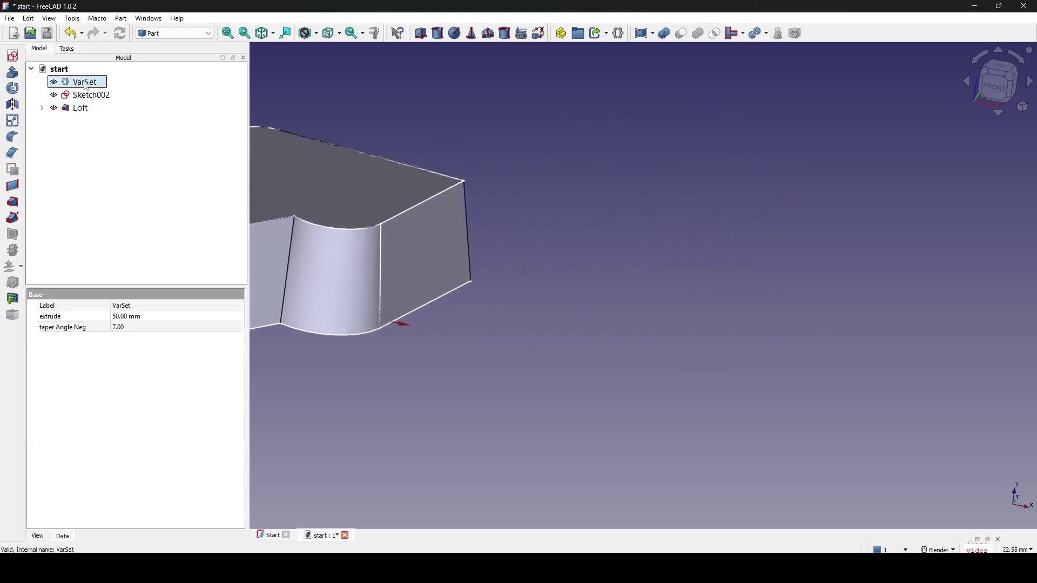
middle_click_drag(556, 197, 843, 189, "shift")
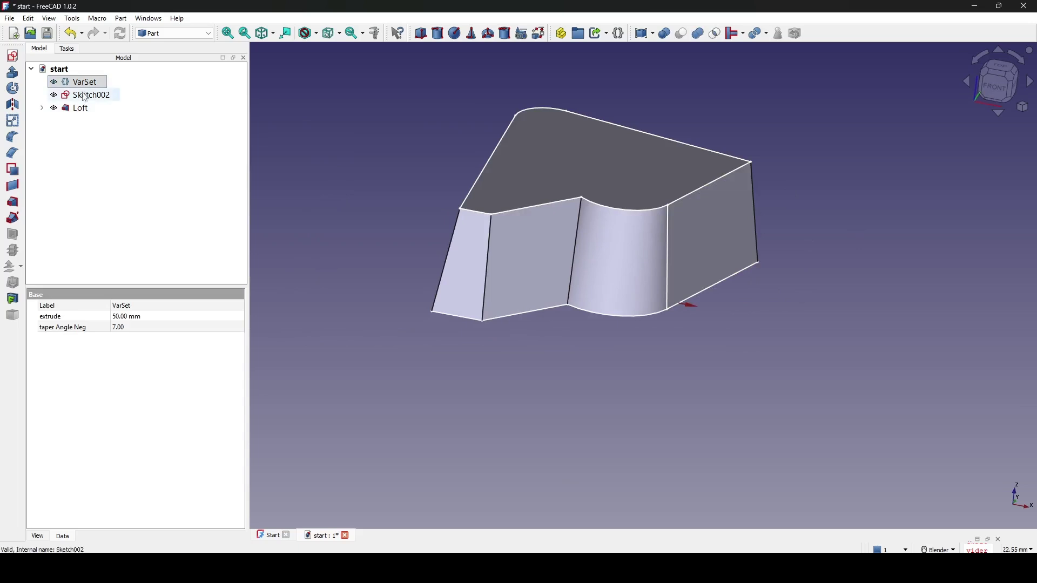
left_click(67, 318)
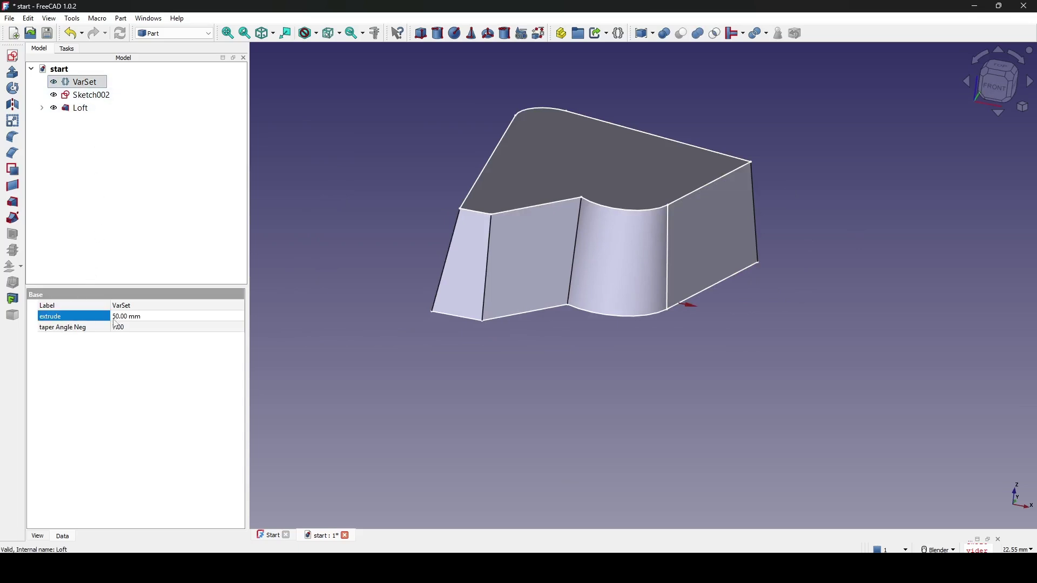
left_click(135, 318)
key("Return")
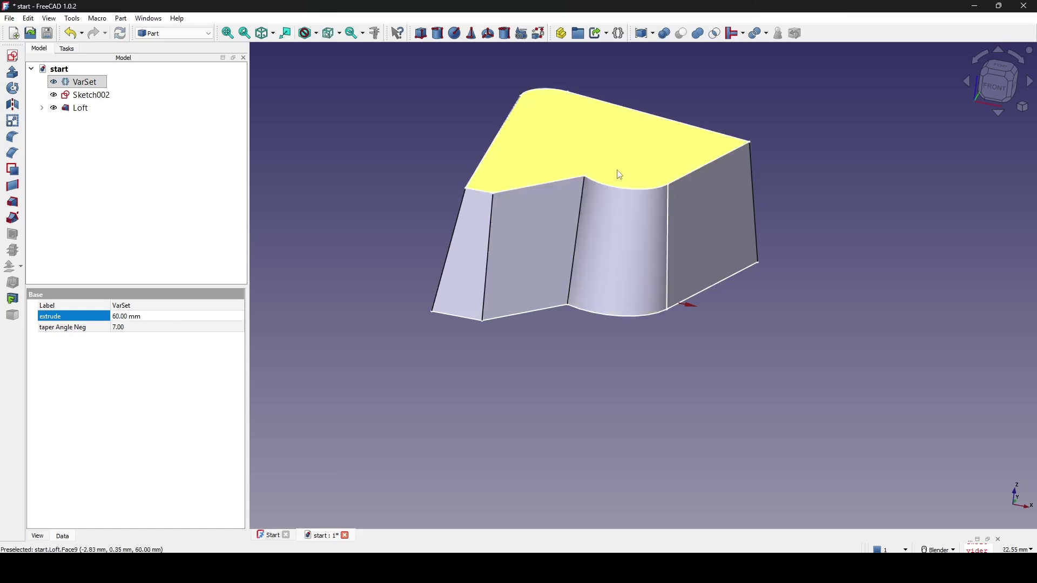
- Set the VarSet's taper Angle Neg to 10 and its extrude height to 40 mm
left_click(139, 329)
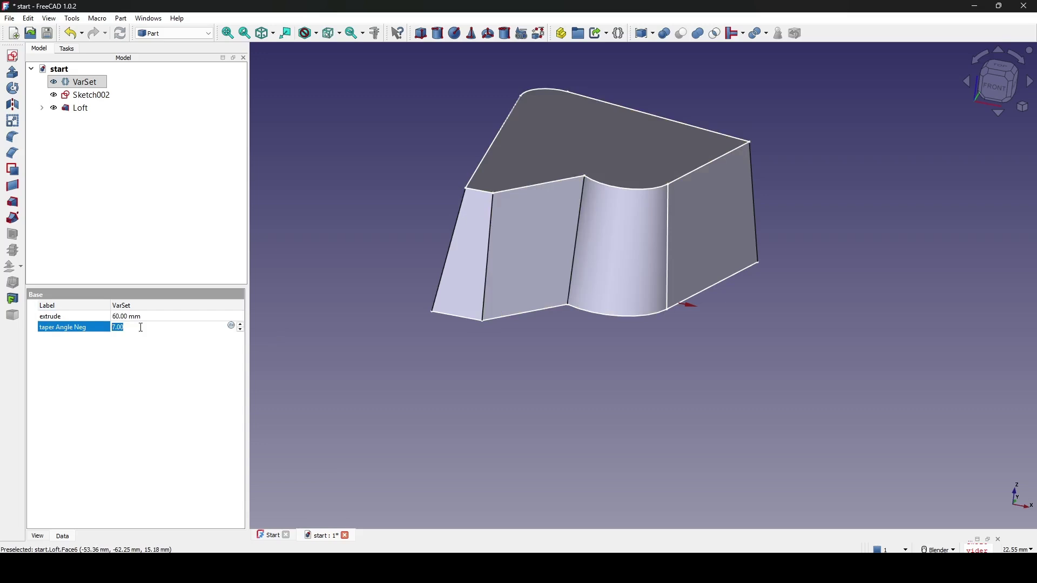
key("Return")
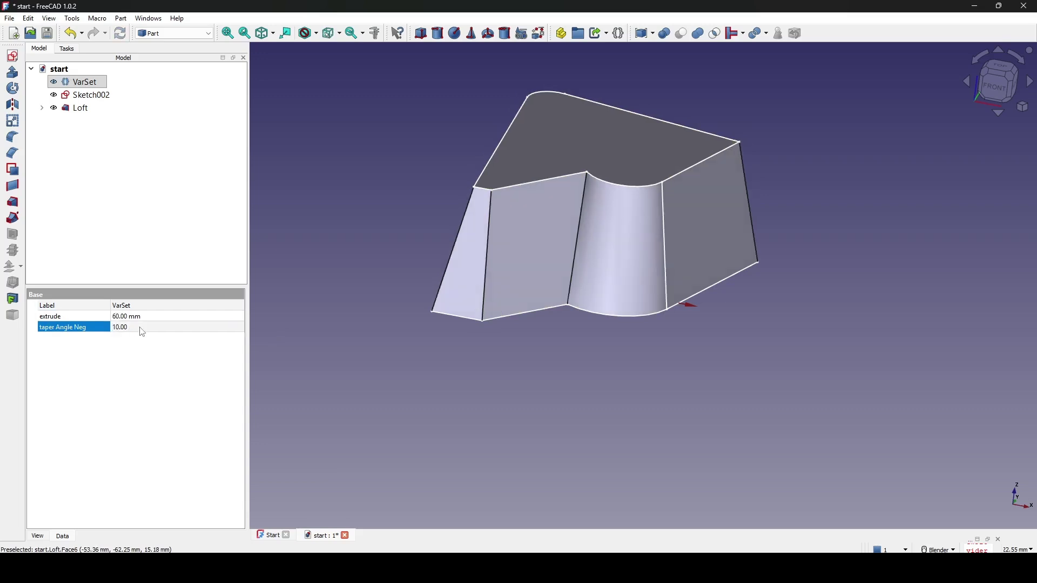
middle_click_drag(515, 347, 568, 318)
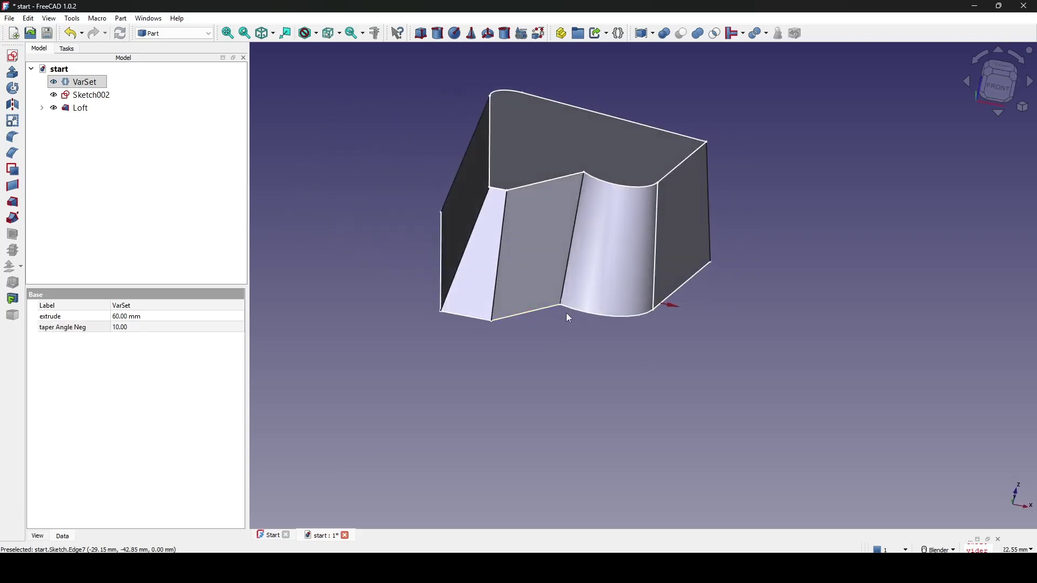
left_click(177, 317)
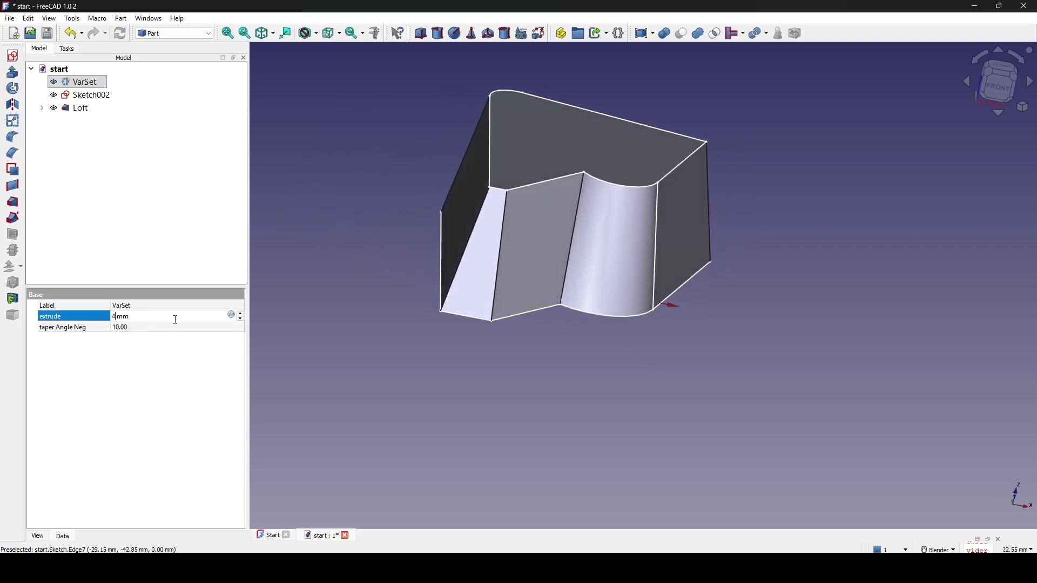
key("Return")
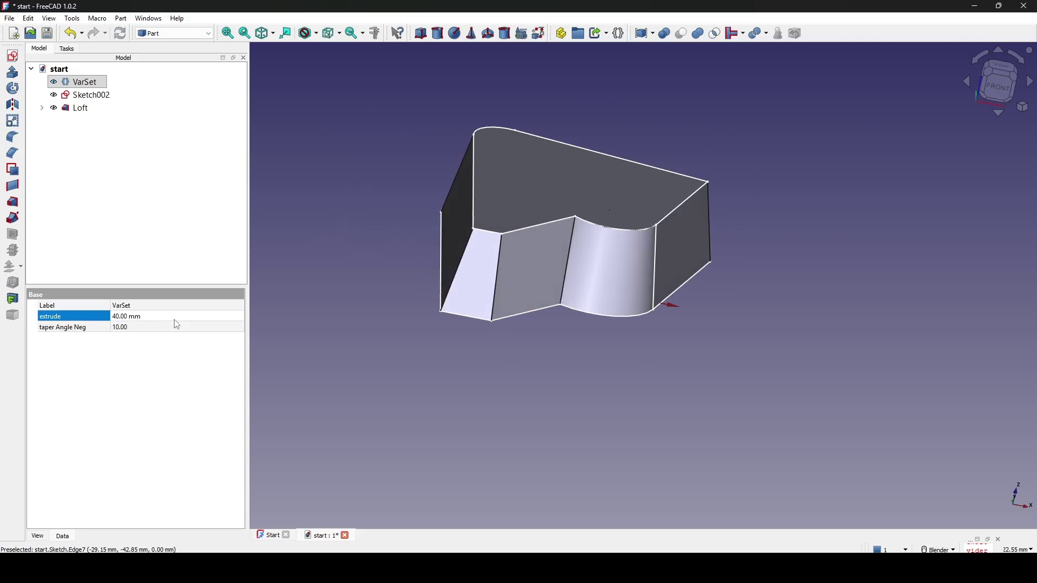
- Set the VarSet's taper Angle Neg to 1 and inspect the loft's side walls
left_click(137, 327)
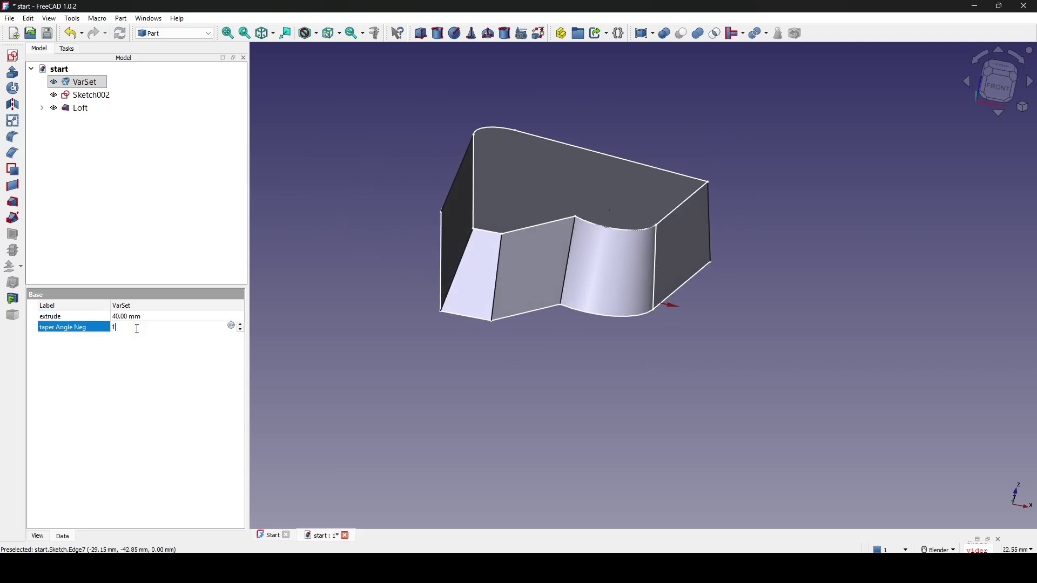
key("Return")
middle_click_drag(616, 270, 681, 356)
left_click(790, 289)
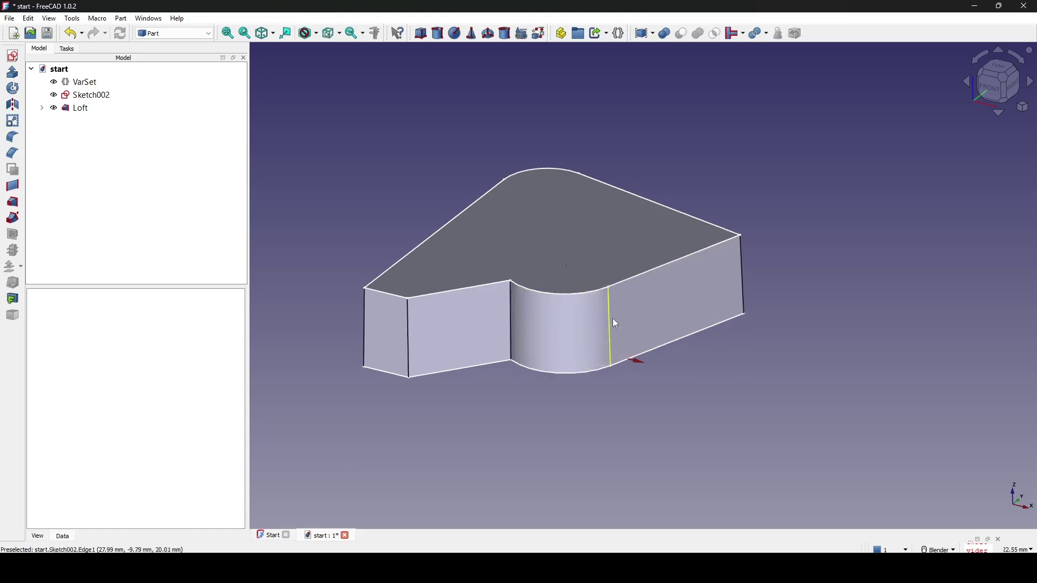
middle_click_drag(613, 324, 611, 247, "shift")
middle_click_drag(676, 266, 775, 321)
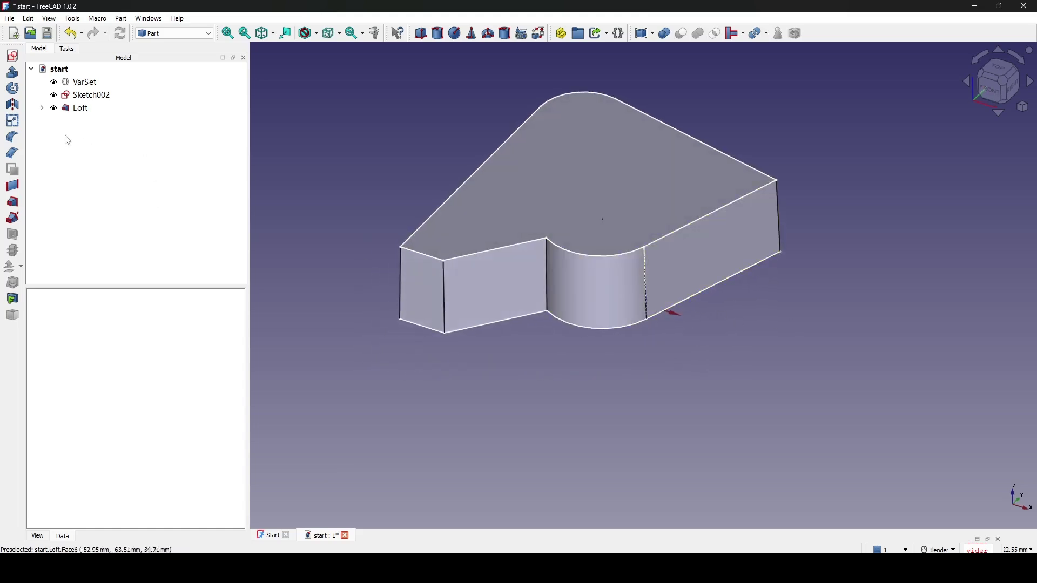
- Hide the Loft and inspect the corners of the base and raised profile sketches
left_click(72, 110)
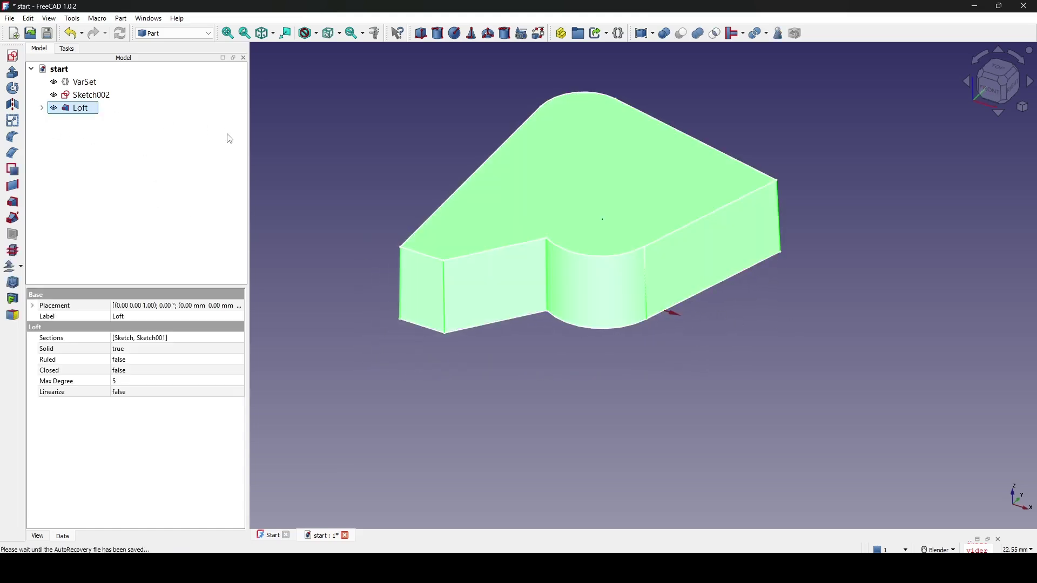
key("space")
left_click(867, 320)
mouse_move(867, 320)
middle_mouse_down()
mouse_move(770, 360)
mouse_move(655, 328)
mouse_move(470, 236)
middle_mouse_up()
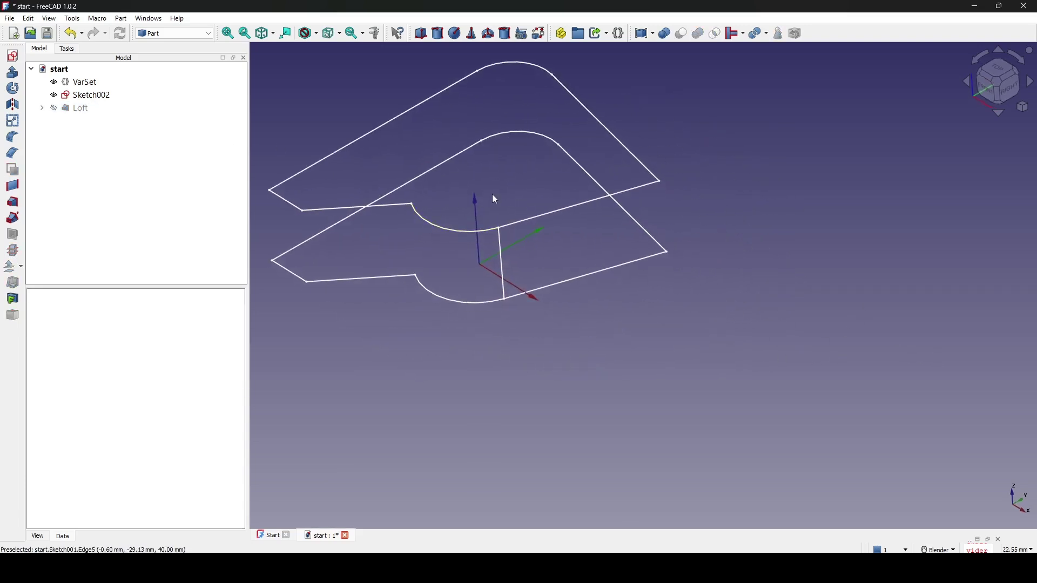
mouse_move(632, 326)
middle_mouse_down()
mouse_move(704, 292)
mouse_move(603, 267)
mouse_move(669, 291)
mouse_move(578, 321)
middle_mouse_up()
left_click(612, 243)
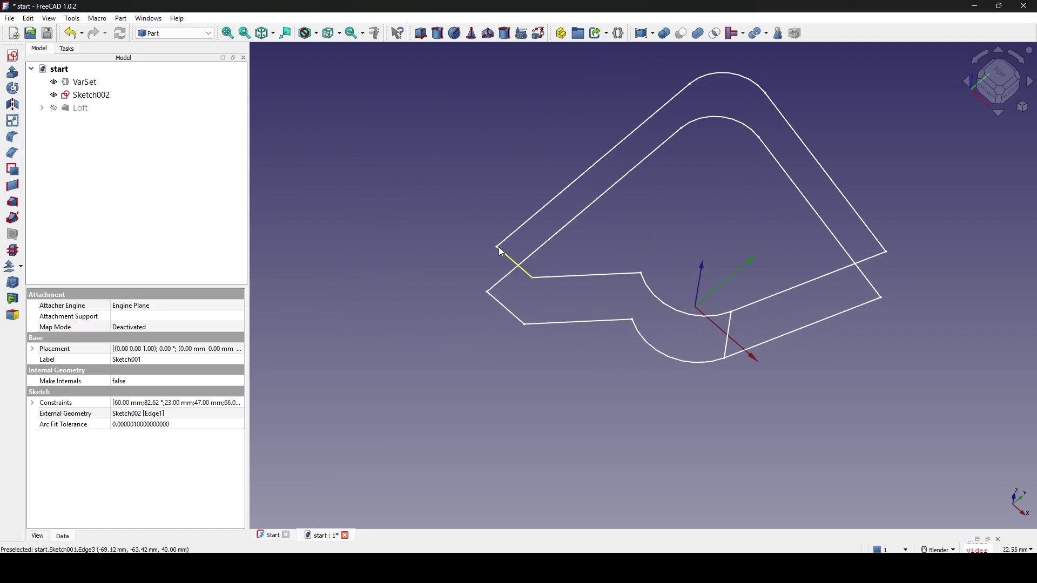
mouse_move(570, 265)
middle_mouse_down()
mouse_move(694, 301)
mouse_move(672, 316)
middle_mouse_up()
left_click(694, 301)
scroll(658, 291, "up", 4)
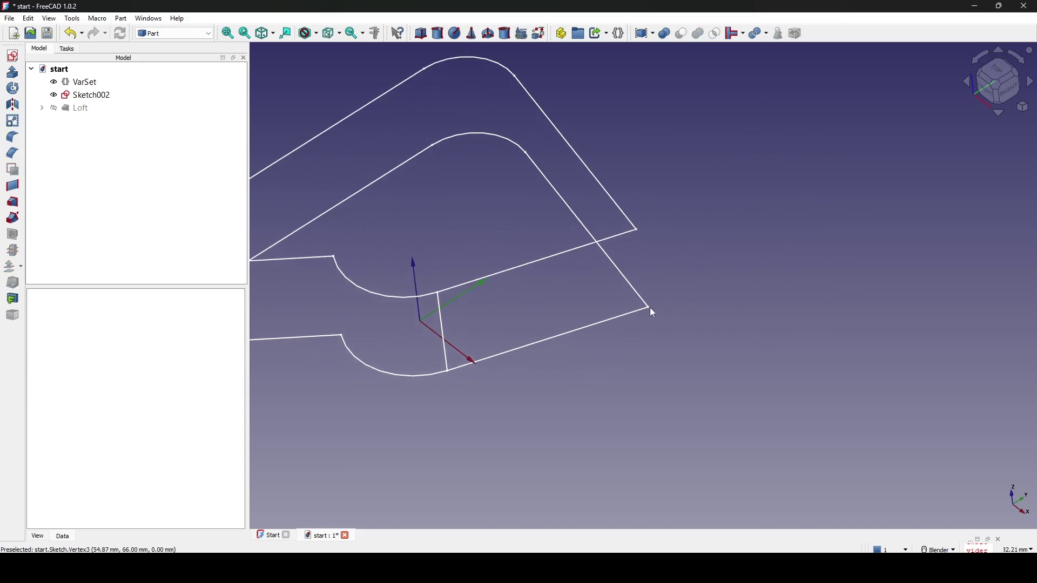
- Create a sketch attached Normal to edge, using the base profile's outer corner vertex and the straight edge running from it to the arc
left_click(649, 307)
mouse_move(675, 310)
middle_mouse_down()
mouse_move(668, 317)
mouse_move(704, 308)
mouse_move(682, 308)
mouse_move(694, 332)
middle_mouse_up()
left_click(694, 331)
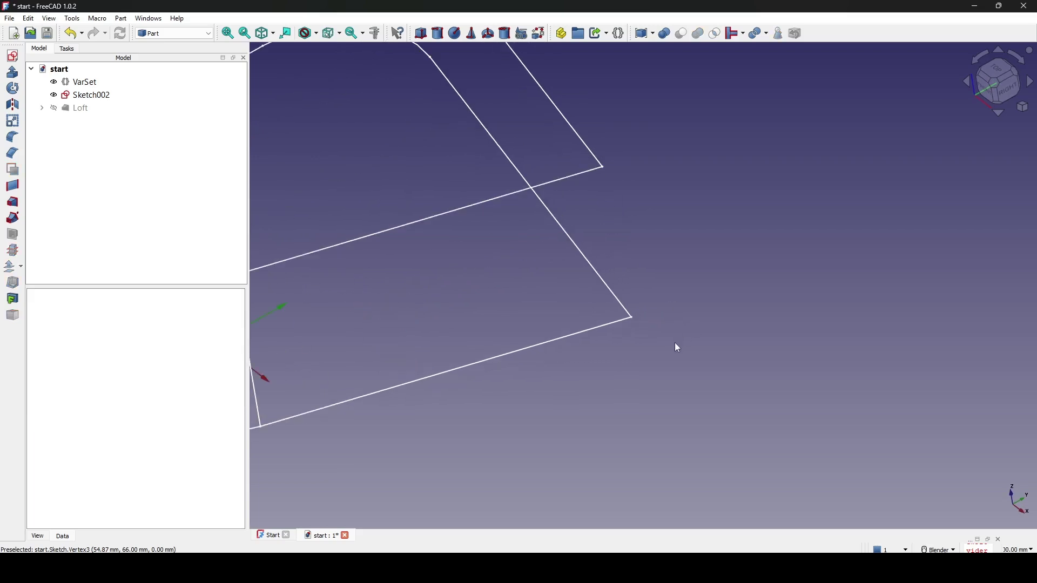
scroll(677, 344, "up", 3)
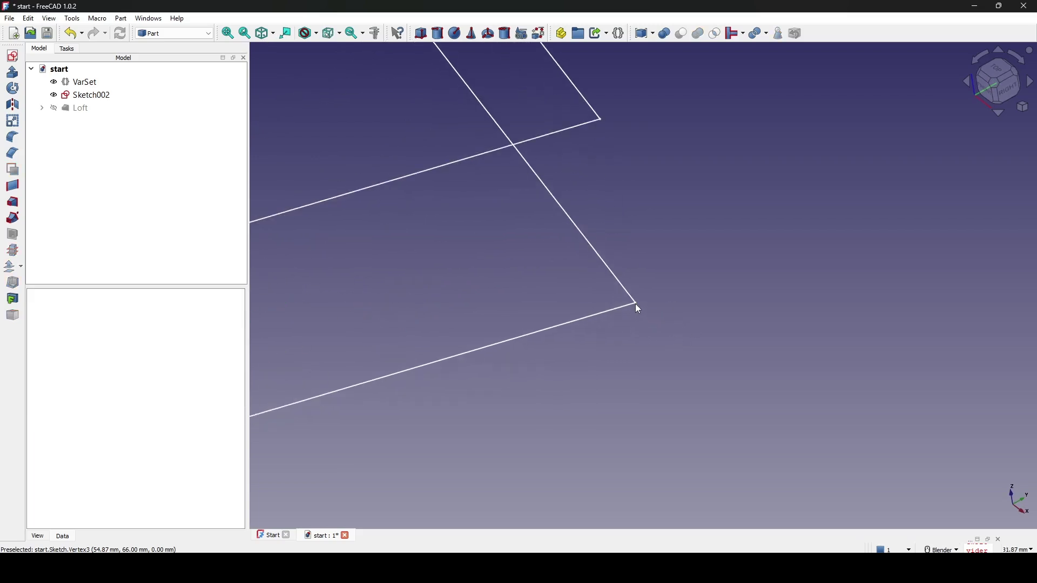
left_click(638, 306)
scroll(662, 345, "down", 3)
middle_click_drag(662, 345, 656, 326)
left_click(655, 327)
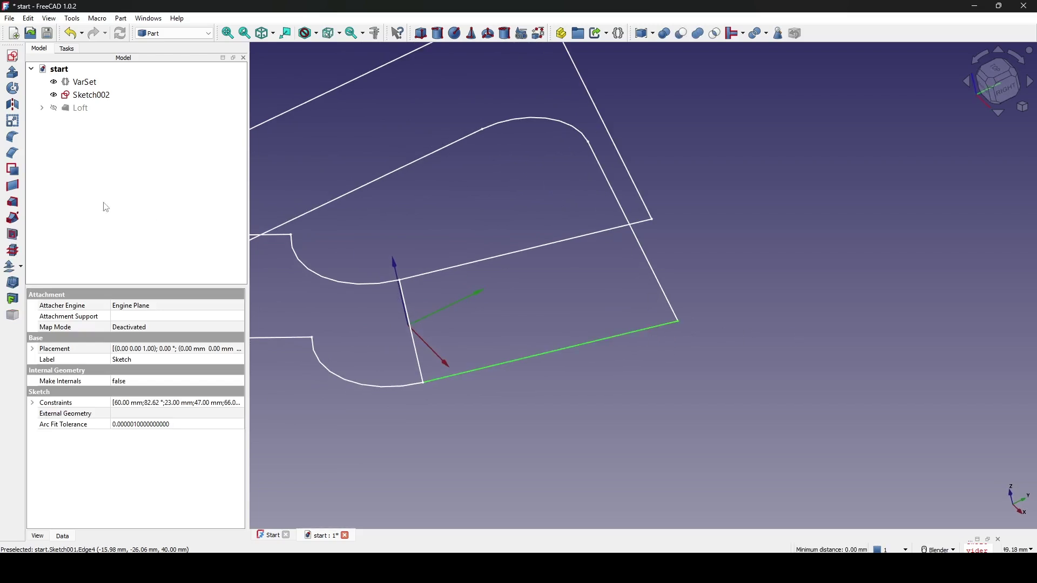
left_click(13, 58)
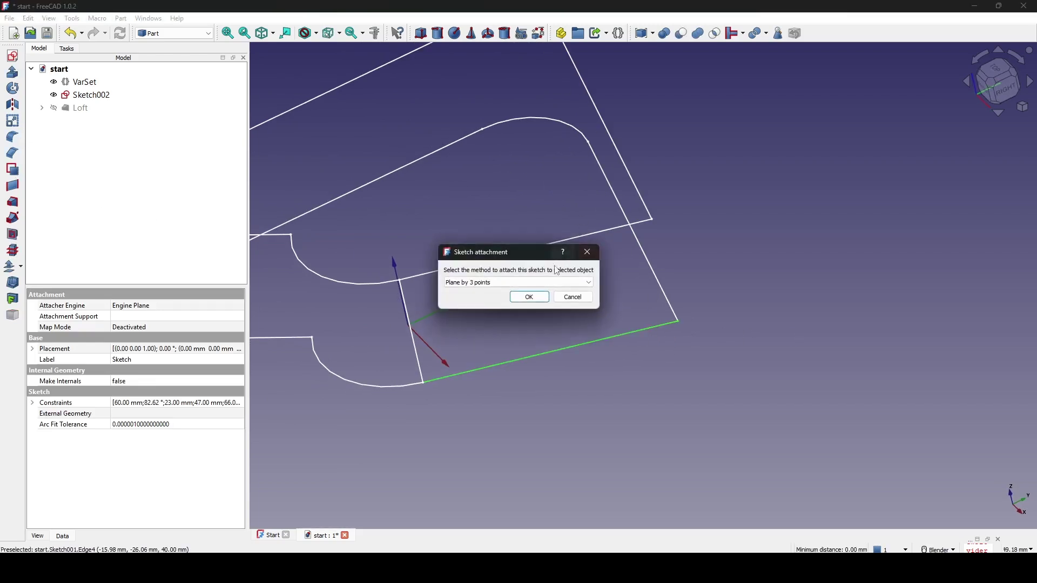
left_click(540, 282)
left_click(527, 307)
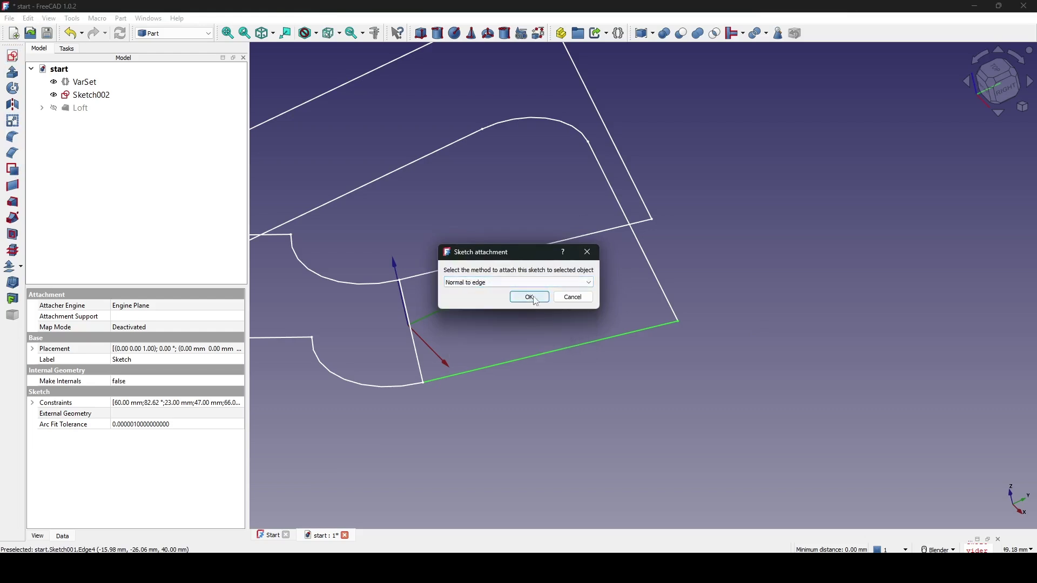
left_click(532, 296)
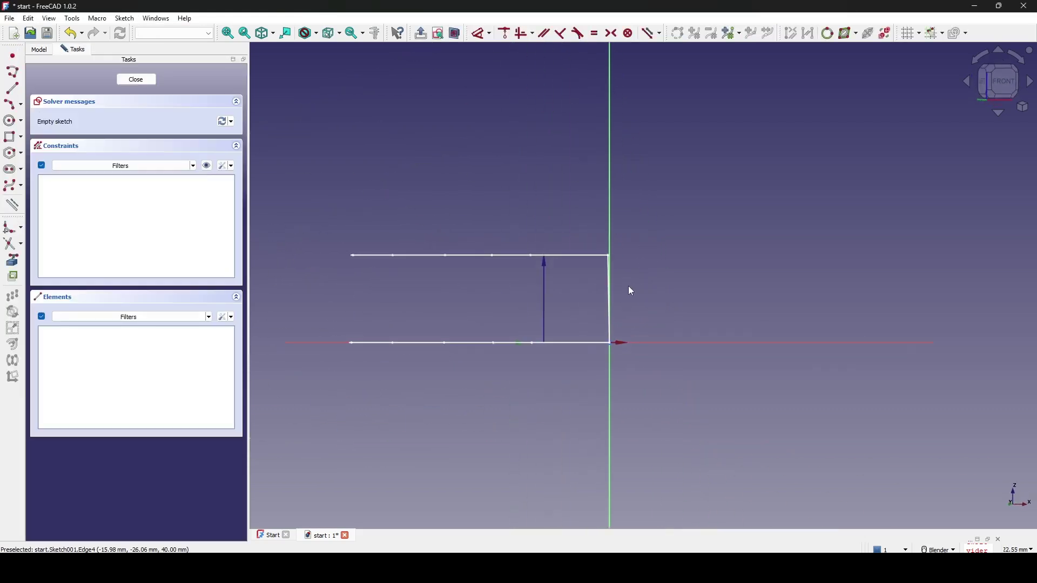
- Sketch a line from the origin about 47 mm high, leaning about 11° from the vertical axis toward the profile's interior
key("g")
key("l")
scroll(615, 294, "up", 2)
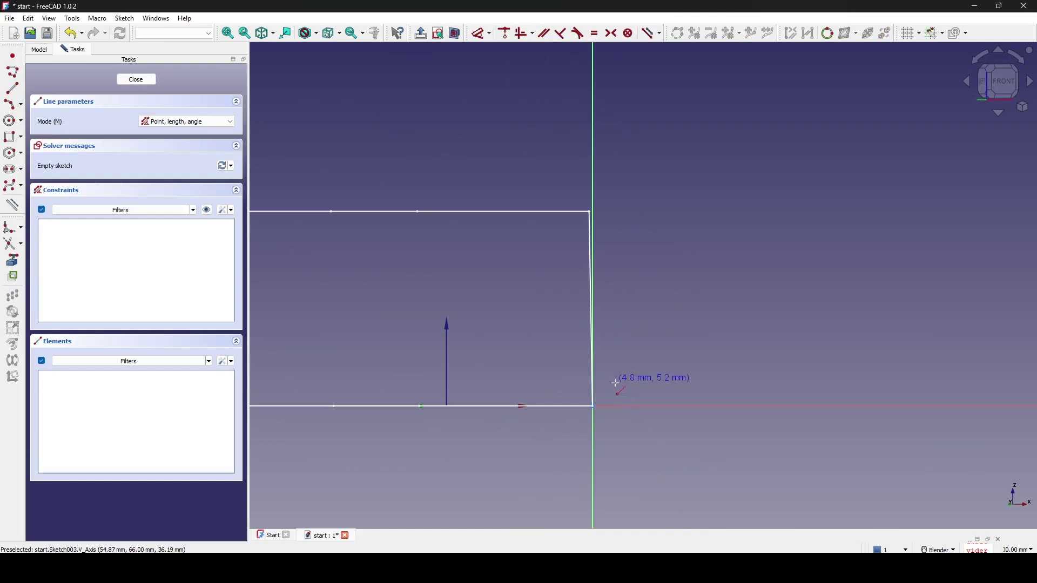
left_click(594, 406)
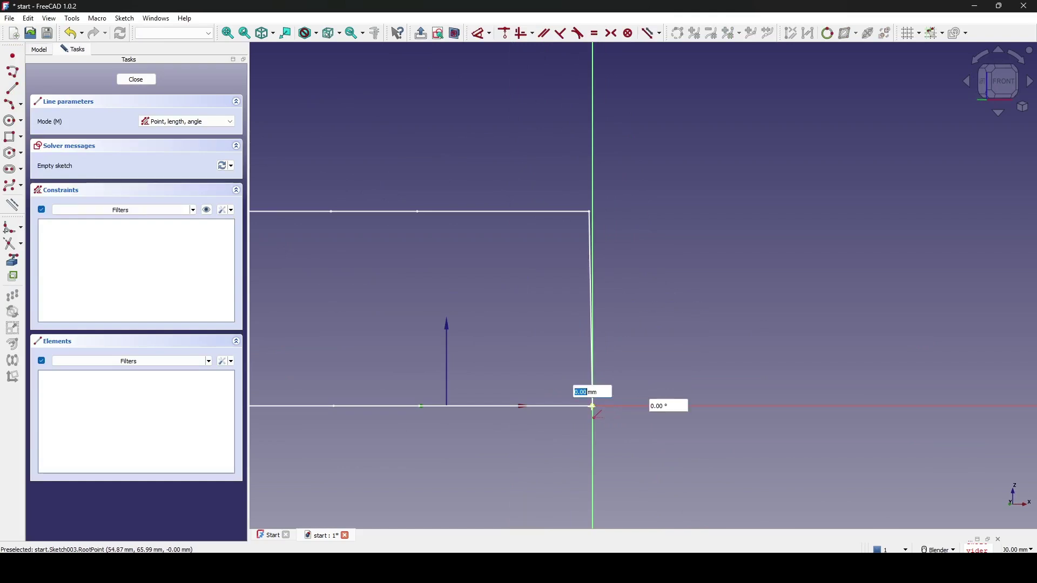
left_click(549, 176)
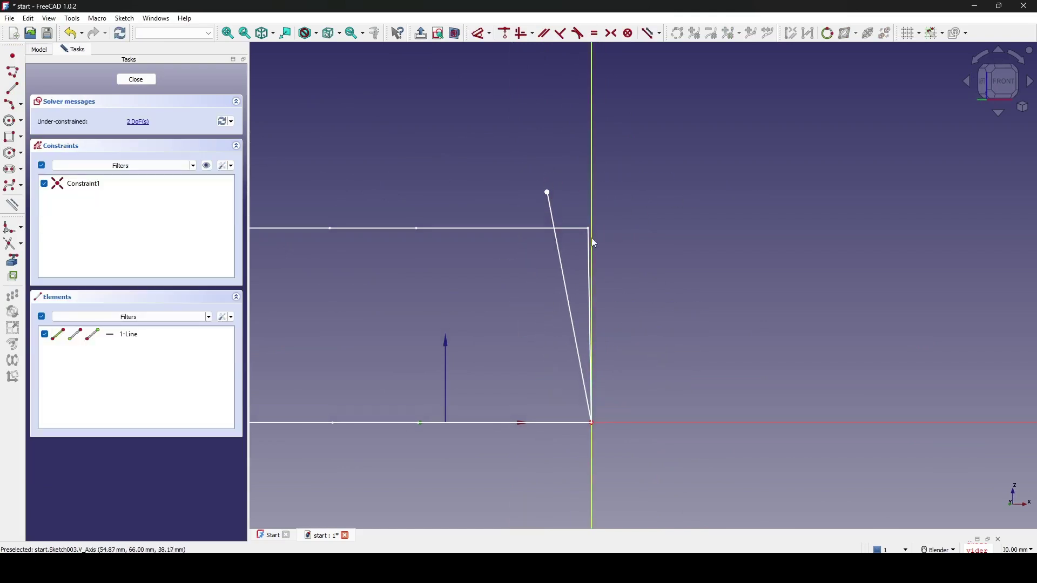
- Constrain the angle between the slanted line and the vertical axis with the expression VarSet.taperAngleNeg
key("d")
left_click(562, 261)
left_click(593, 208)
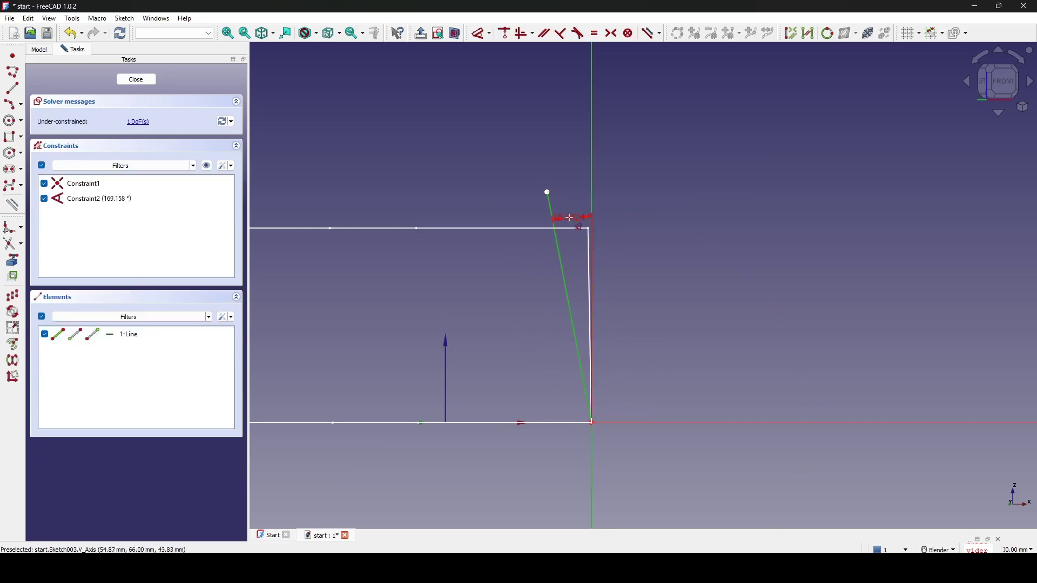
left_click(576, 219)
left_click(690, 223)
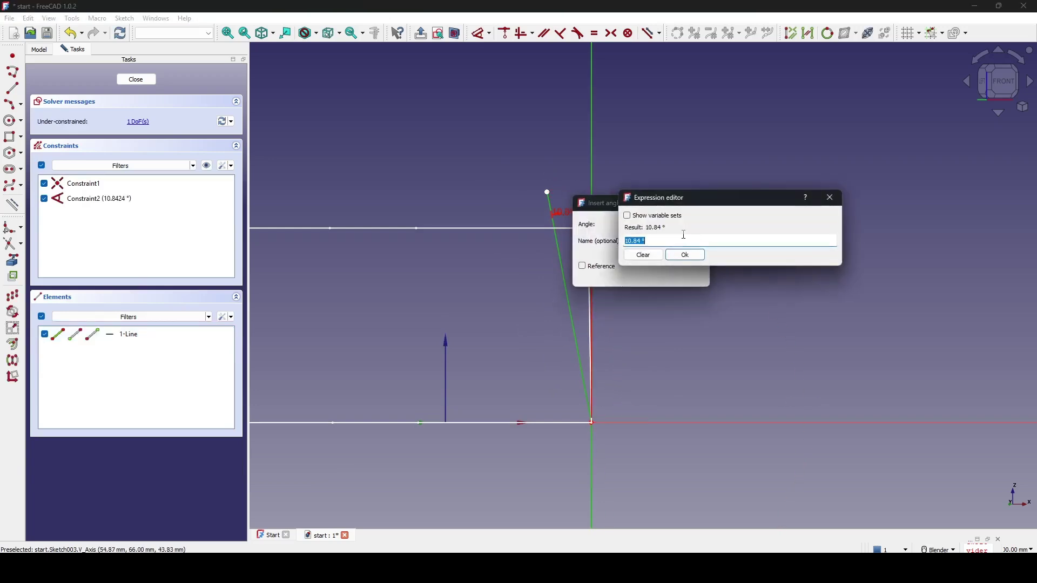
type("VarSet.")
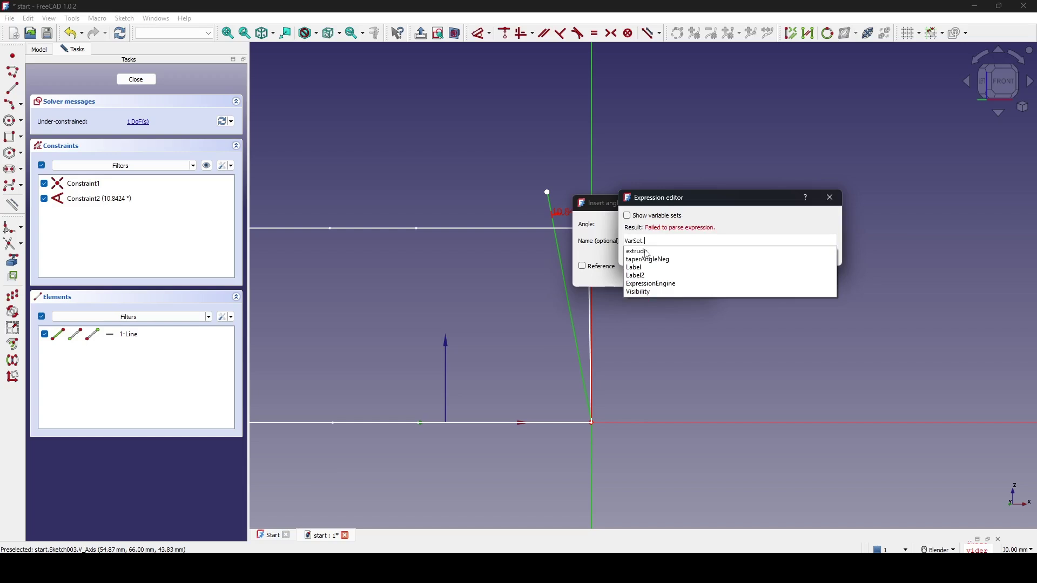
left_click(668, 261)
left_click(675, 264)
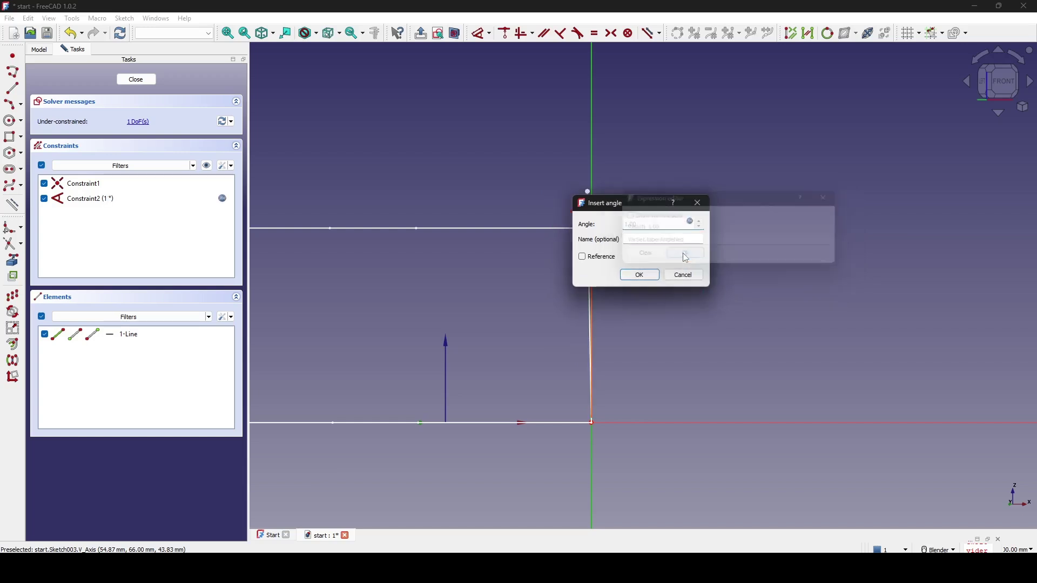
left_click(640, 276)
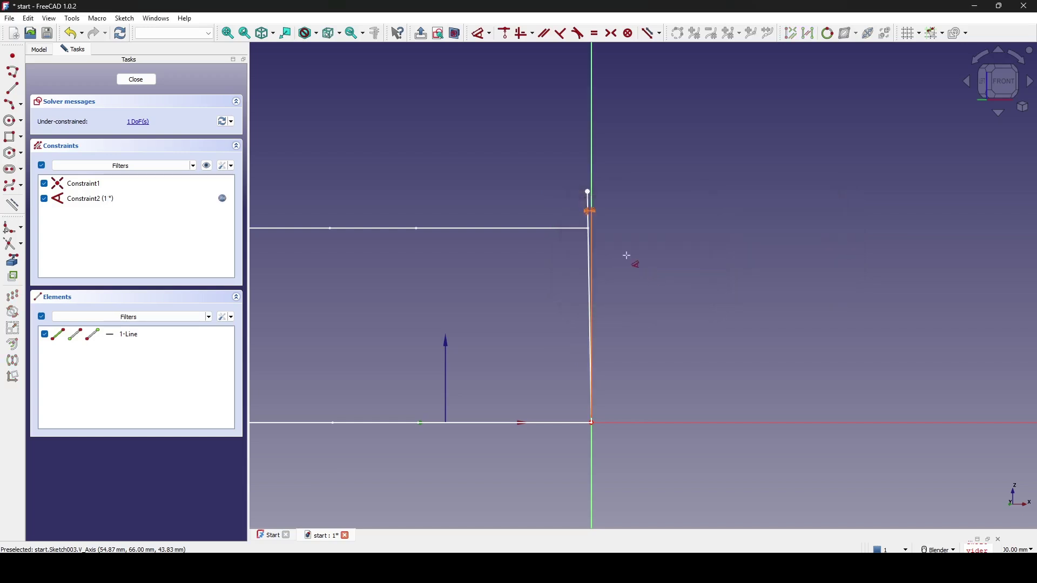
- Constrain the line's vertical height with the expression VarSet.extrude and finish editing the sketch
scroll(606, 221, "up", 2)
left_click(579, 178)
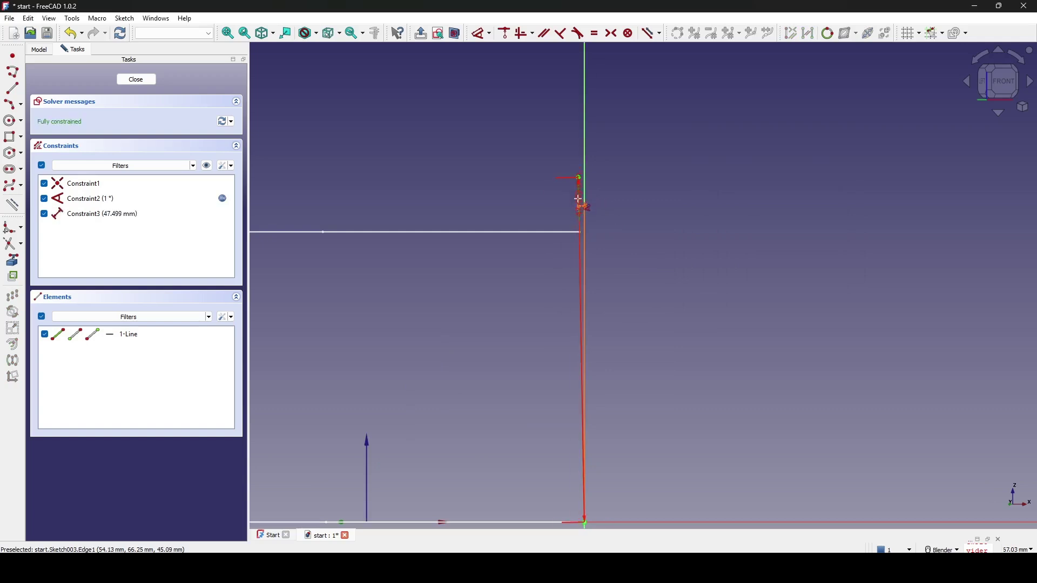
left_click(767, 322)
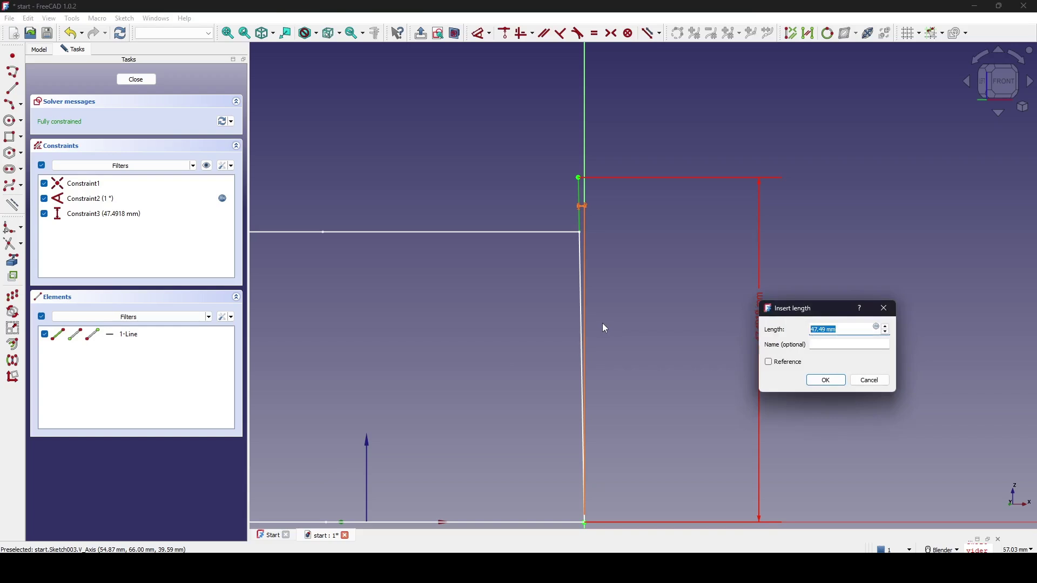
type("va")
left_click(877, 330)
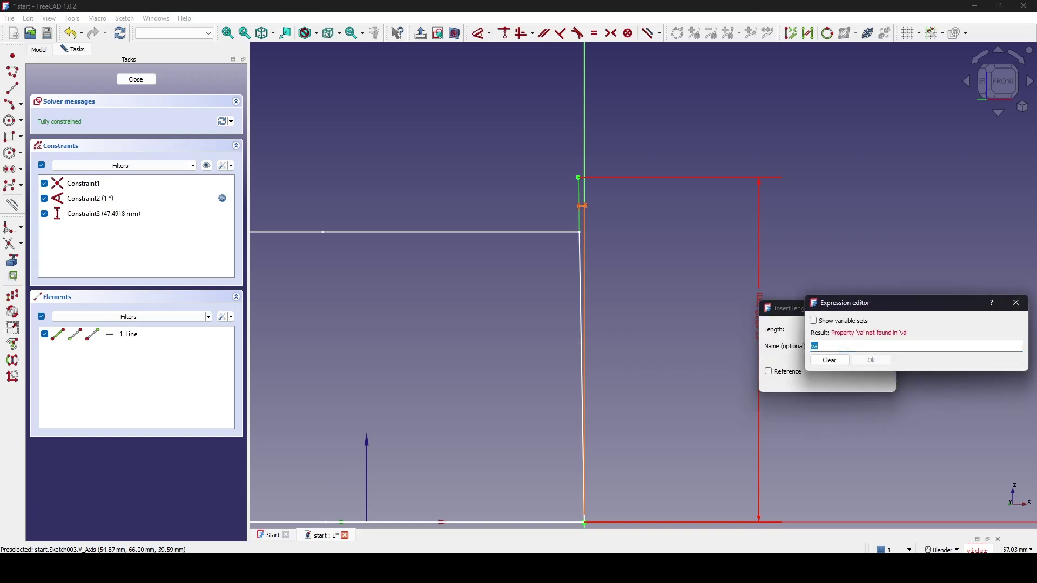
type("va")
left_click(820, 359)
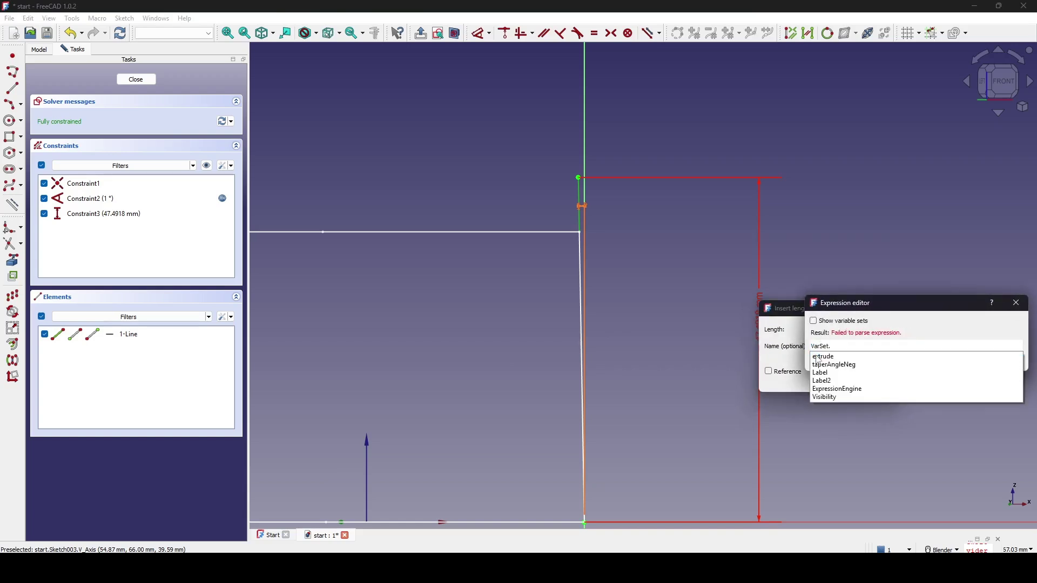
left_click(847, 358)
left_click(829, 356)
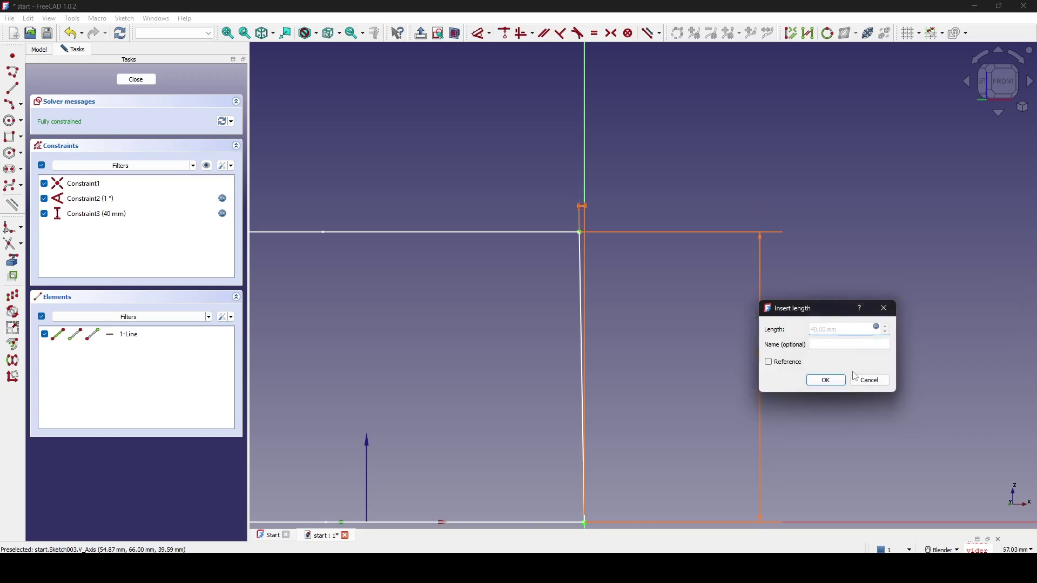
left_click(827, 379)
scroll(816, 343, "down", 5)
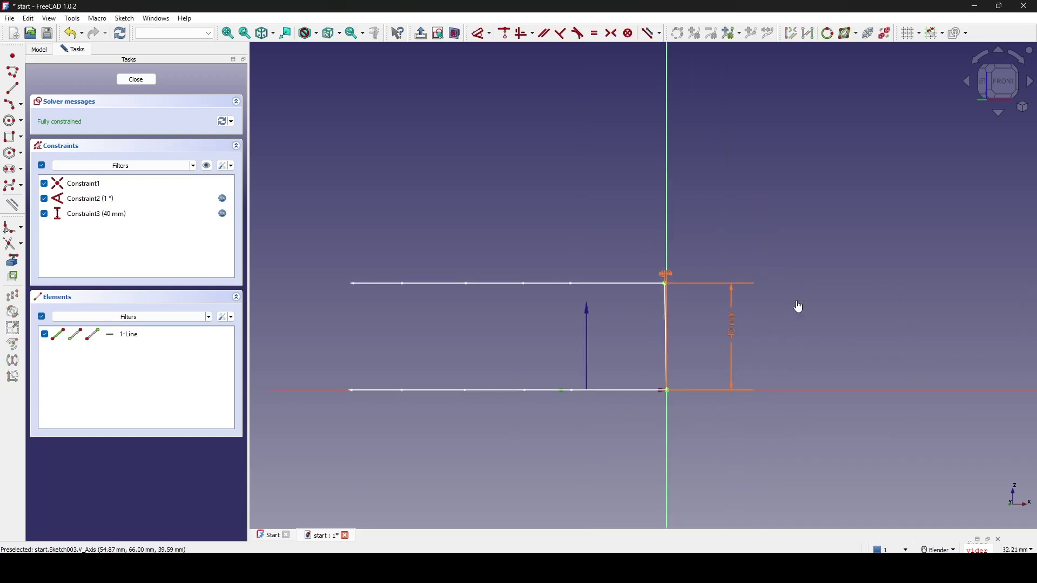
left_click(136, 80)
- Set the VarSet's taper Angle Neg to 10 and compare the new helper line's free end with the raised profile's corner
mouse_move(777, 346)
middle_mouse_down()
mouse_move(837, 349)
mouse_move(673, 243)
middle_mouse_up()
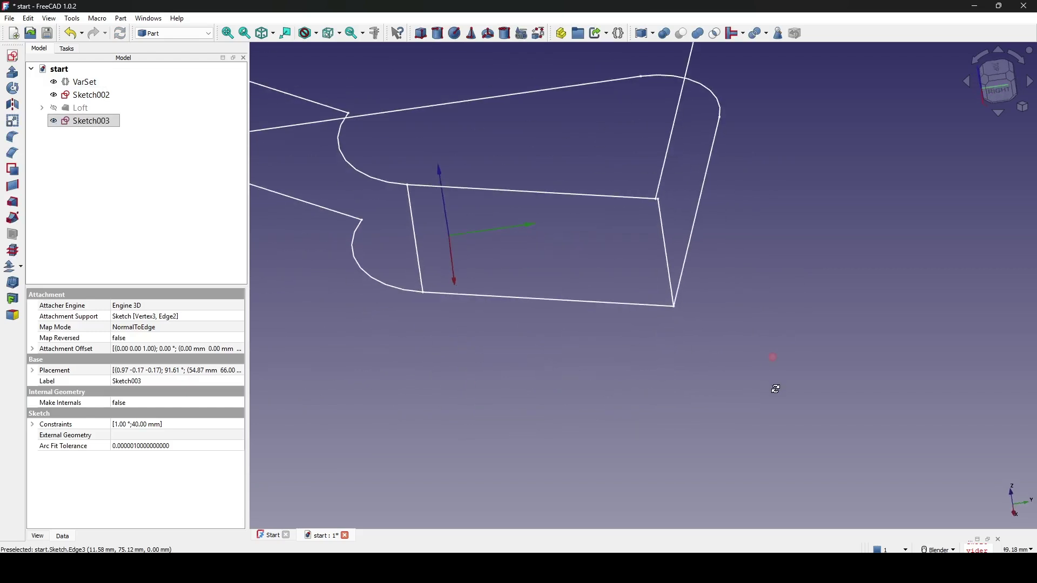
left_click(667, 243)
scroll(698, 367, "down", 2)
mouse_move(698, 367)
middle_mouse_down()
mouse_move(602, 366)
mouse_move(729, 375)
middle_mouse_up()
left_click(728, 375)
scroll(718, 375, "up", 4)
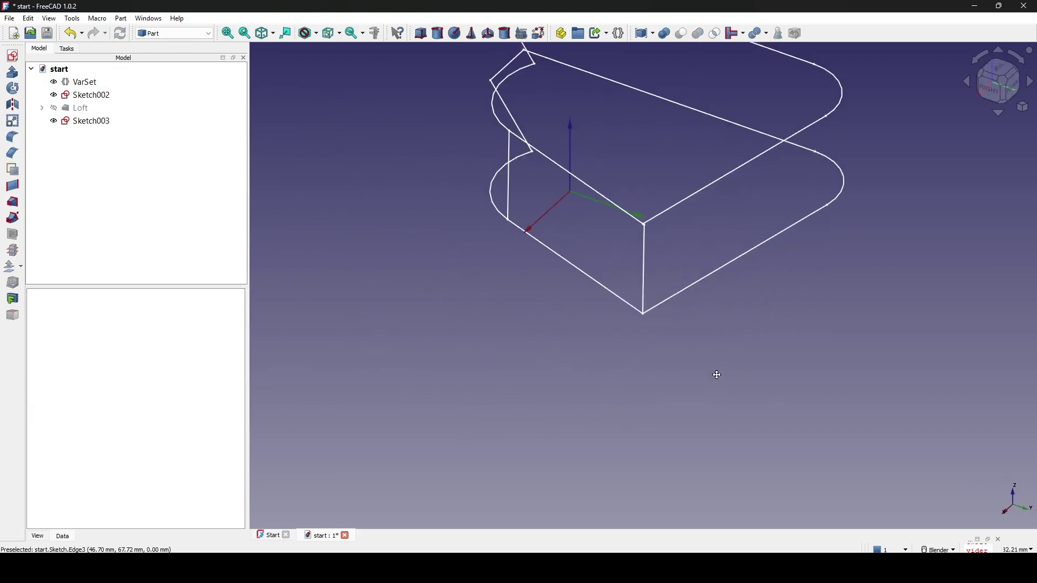
middle_click_drag(639, 385, 561, 281)
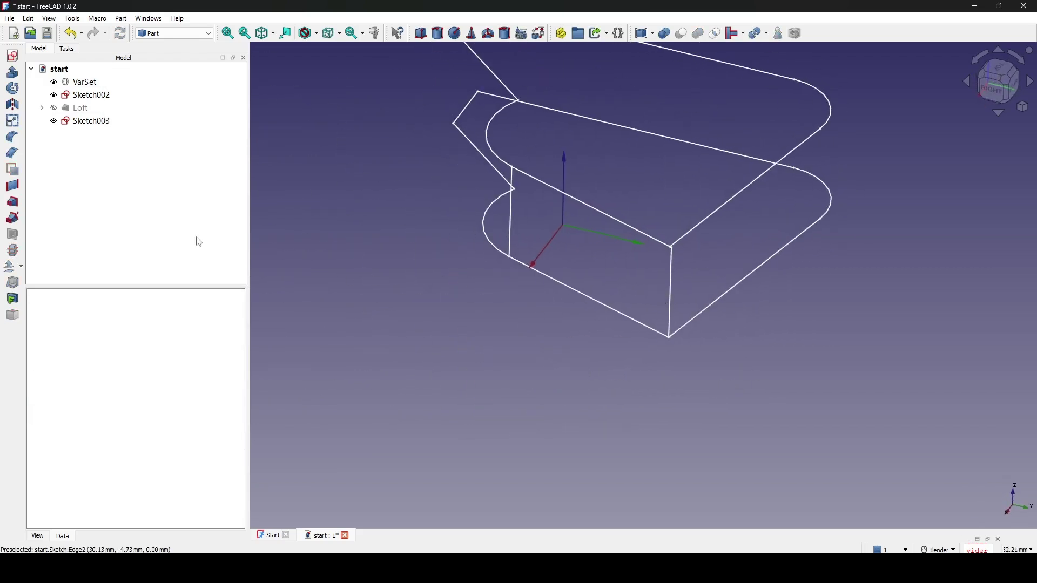
left_click(85, 82)
left_click(132, 331)
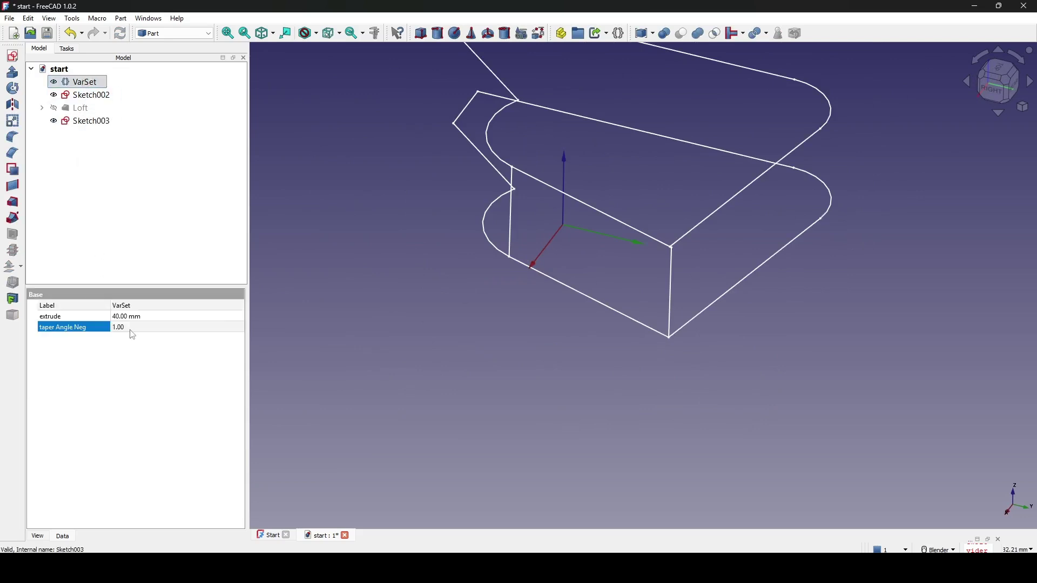
key("Return")
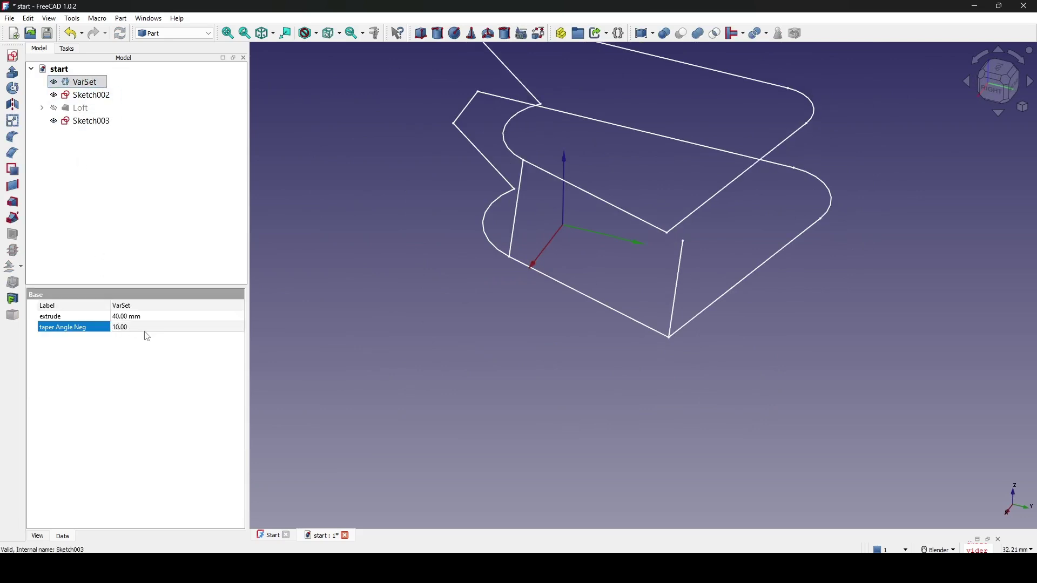
left_click(692, 396)
middle_click_drag(691, 395, 663, 371)
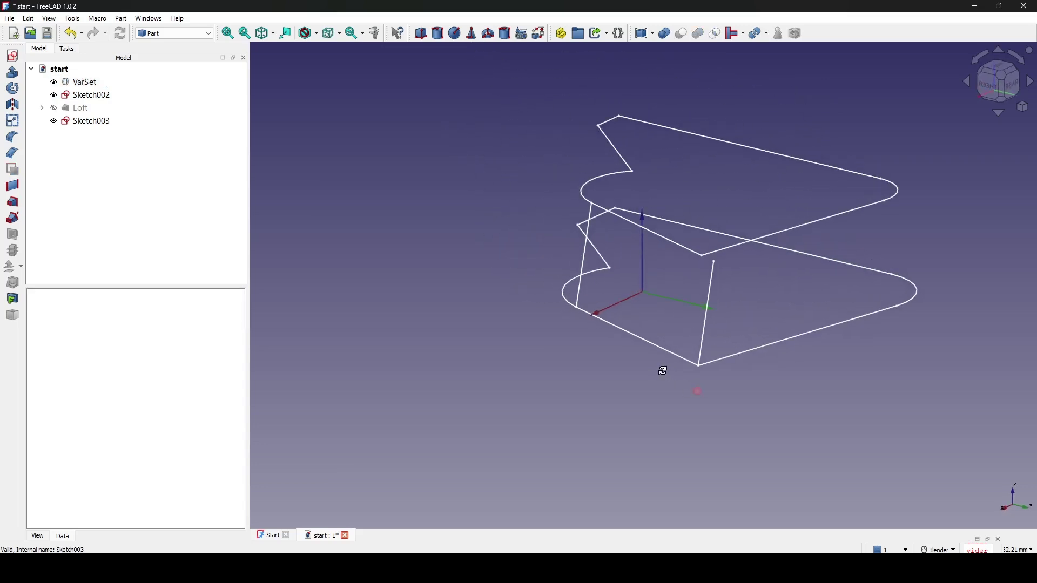
scroll(748, 373, "up", 4)
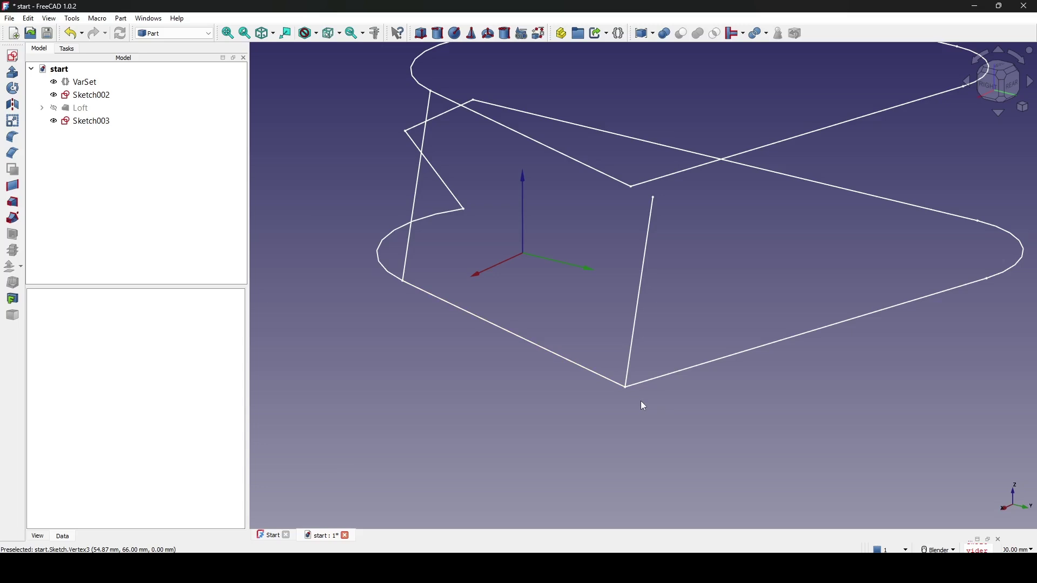
scroll(640, 401, "up", 3)
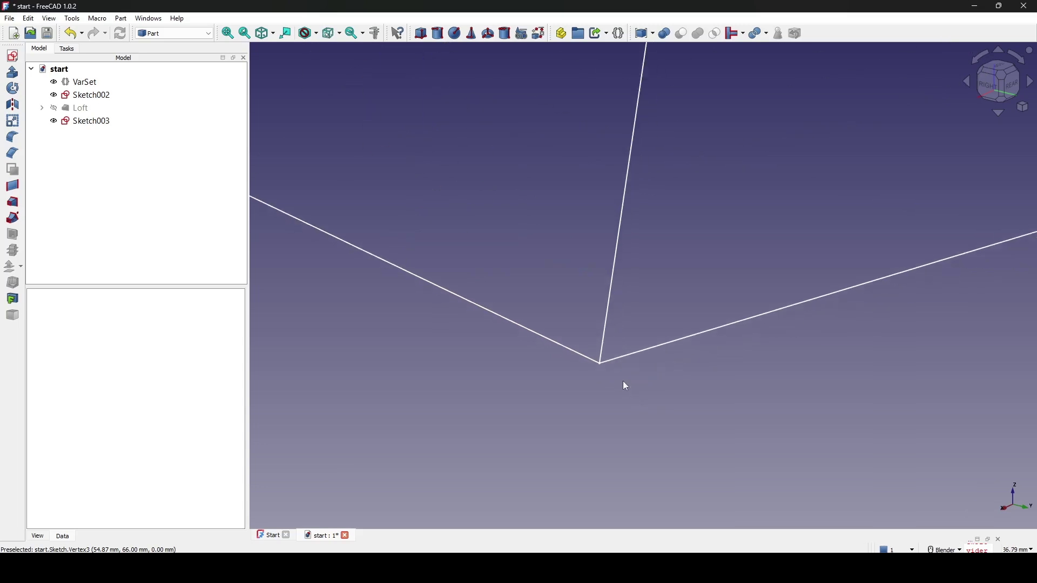
- Hide Sketch003, the helper line at the base profile's sharp corner
left_click(599, 363)
scroll(601, 364, "down", 3)
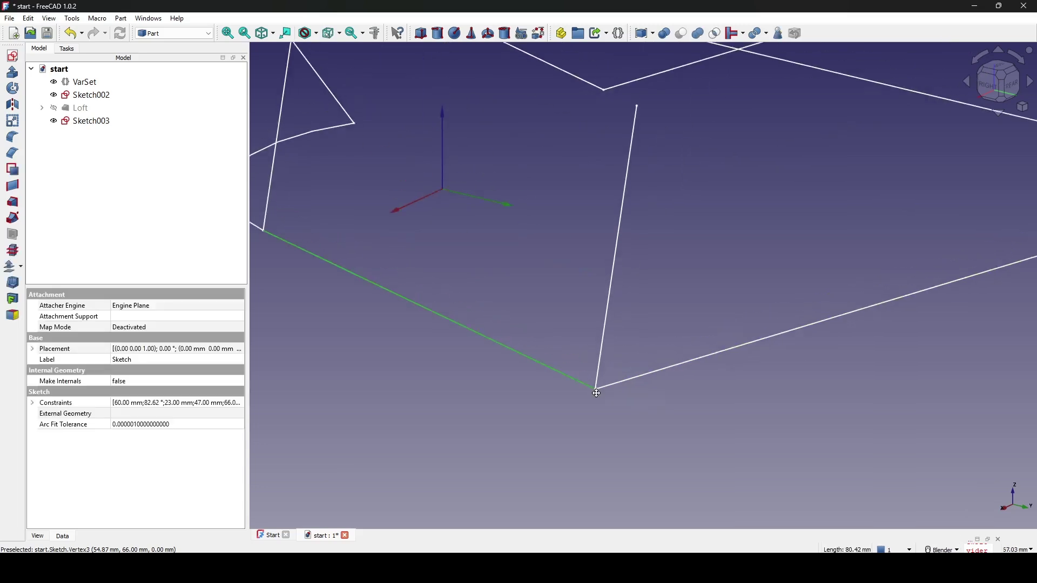
left_click(649, 293)
scroll(653, 299, "down", 3)
left_click(84, 121)
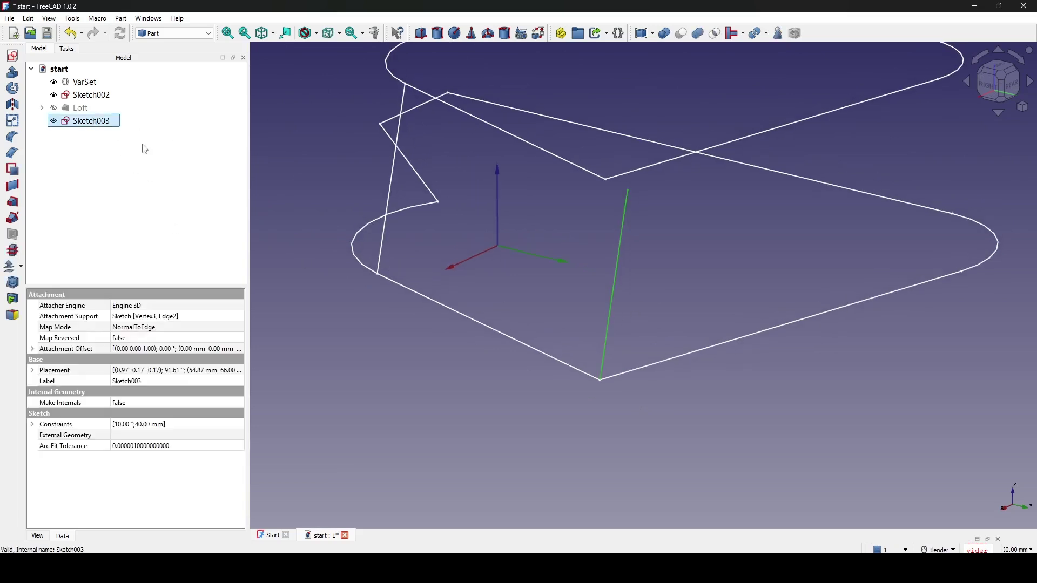
left_click(576, 386)
scroll(620, 412, "up", 3)
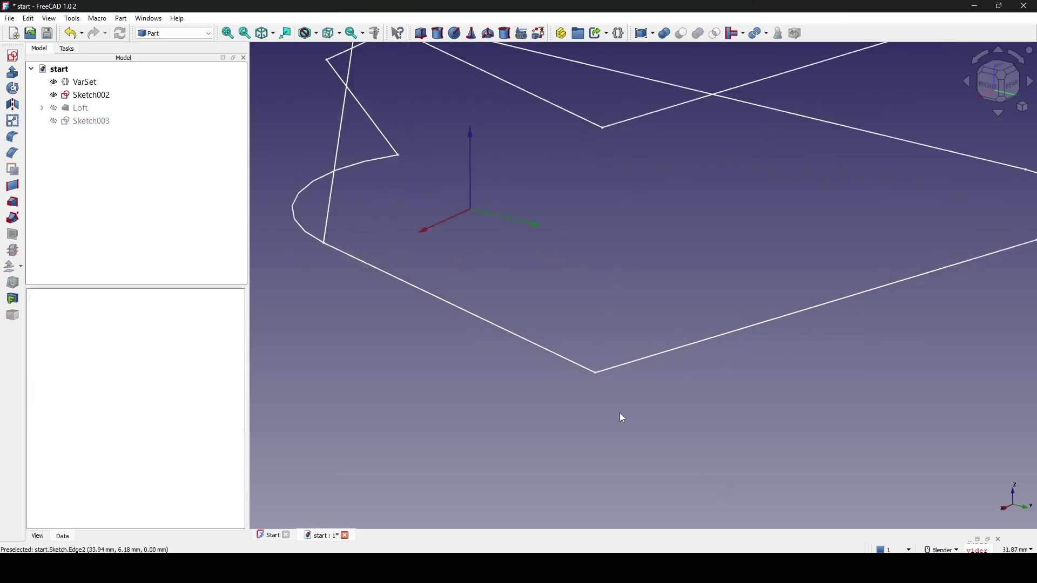
- Create a sketch at the base profile's sharp corner, attached normal to the adjoining long edge (Edge3) with the Normal to edge method
left_click(593, 366)
left_click(640, 352)
scroll(659, 357, "down", 3)
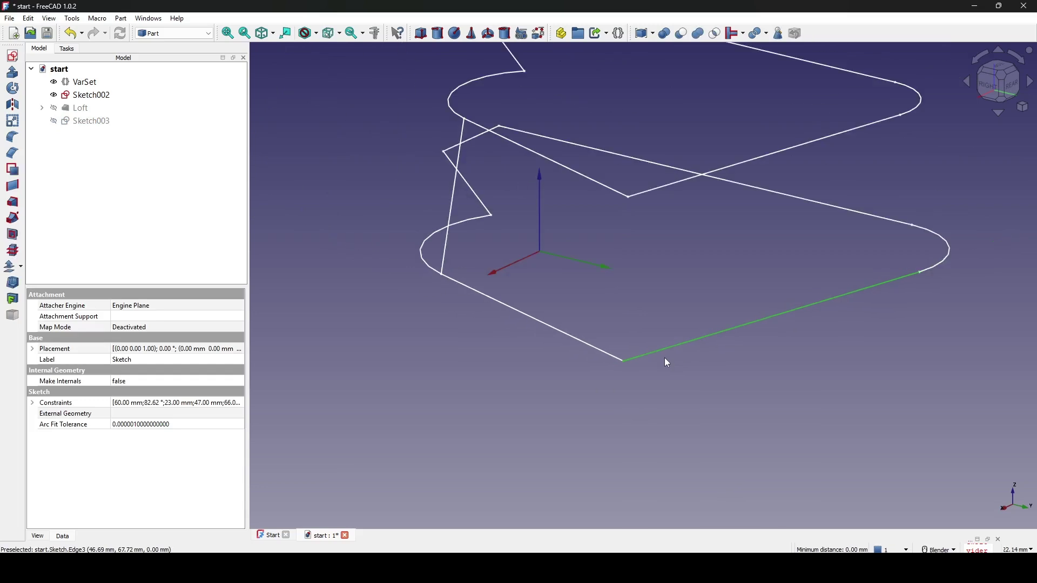
left_click(12, 120)
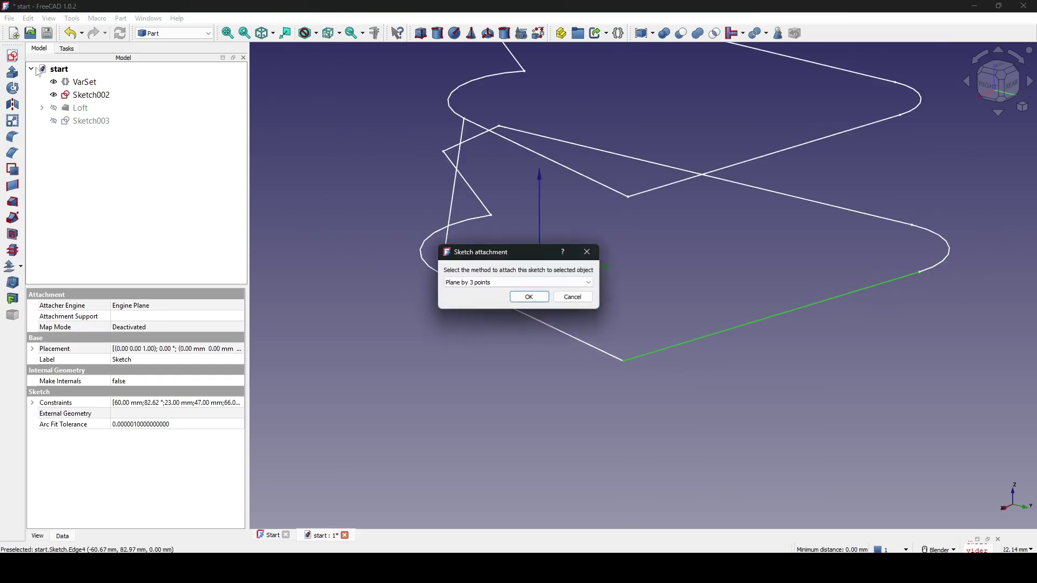
left_click(519, 282)
left_click(510, 305)
left_click(530, 297)
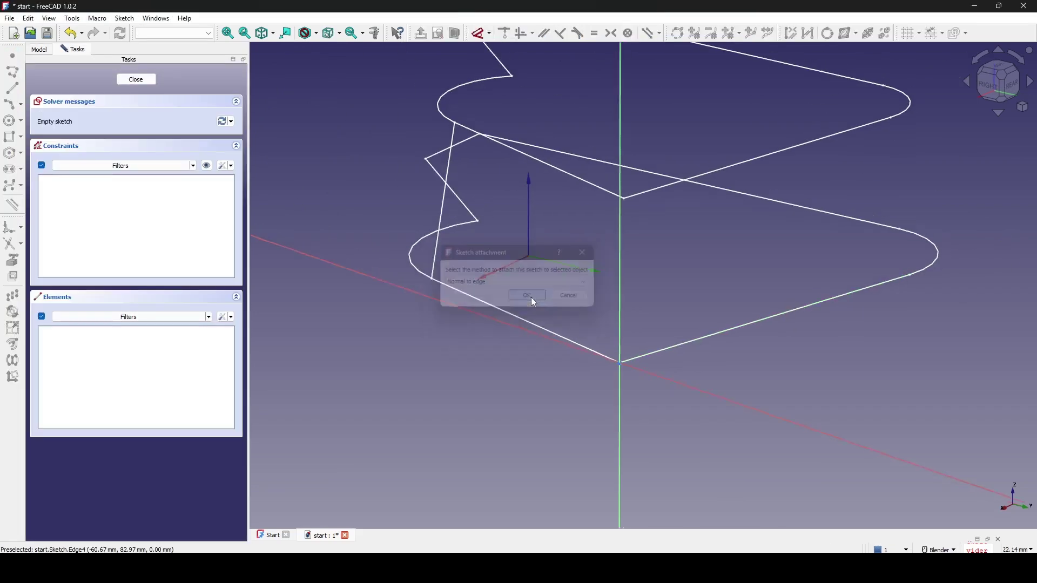
- Sketch a line from the origin about 39 mm high, leaning about 15° from the vertical axis toward the profile's interior
left_click(12, 88)
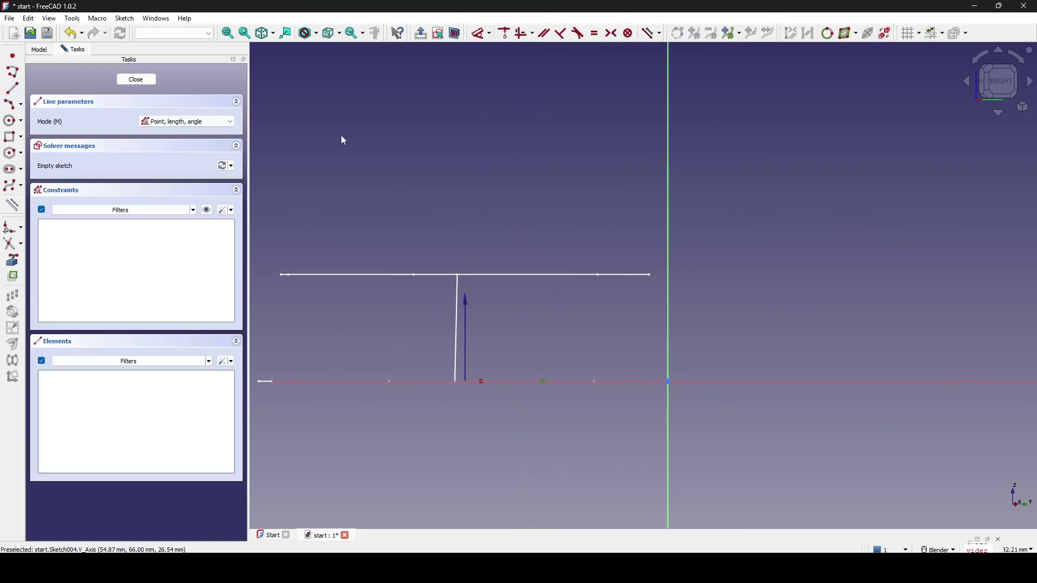
left_click(664, 436)
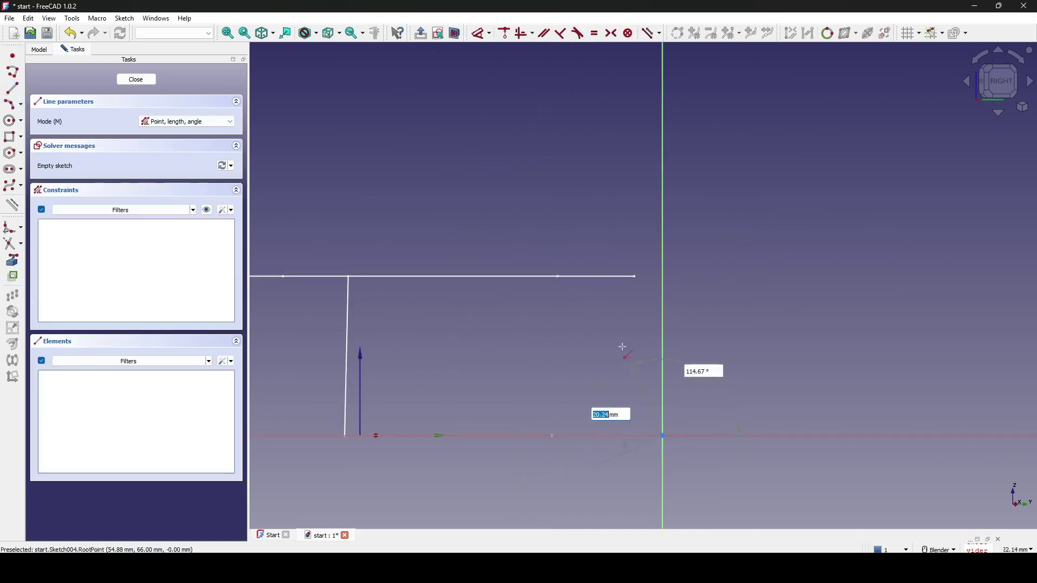
left_click(623, 281)
key("Escape")
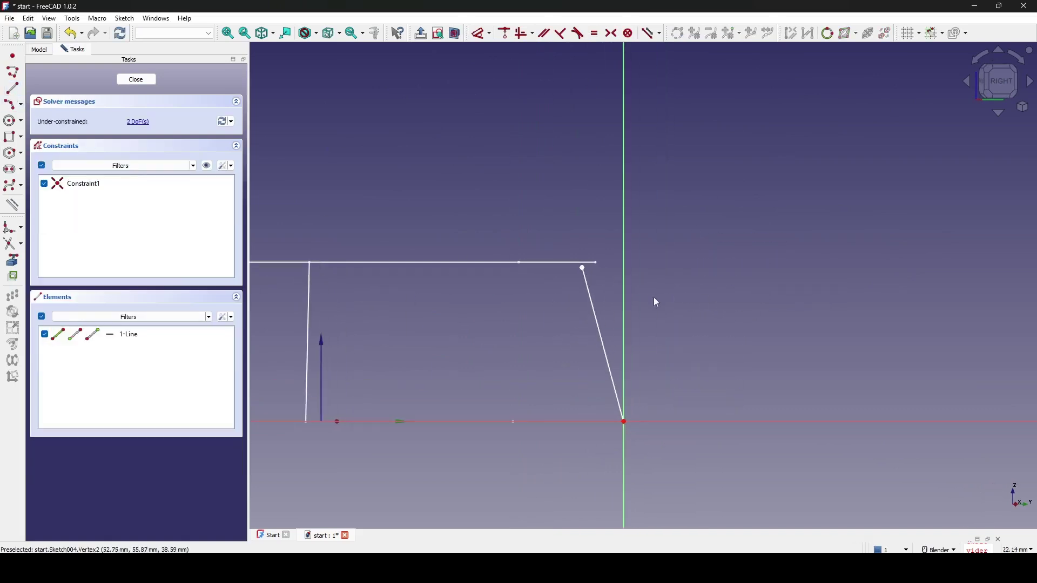
- Constrain the angle between the new slanted line and the vertical axis with the expression VarSet.taperAngleNeg
left_click(598, 315)
left_click(627, 399)
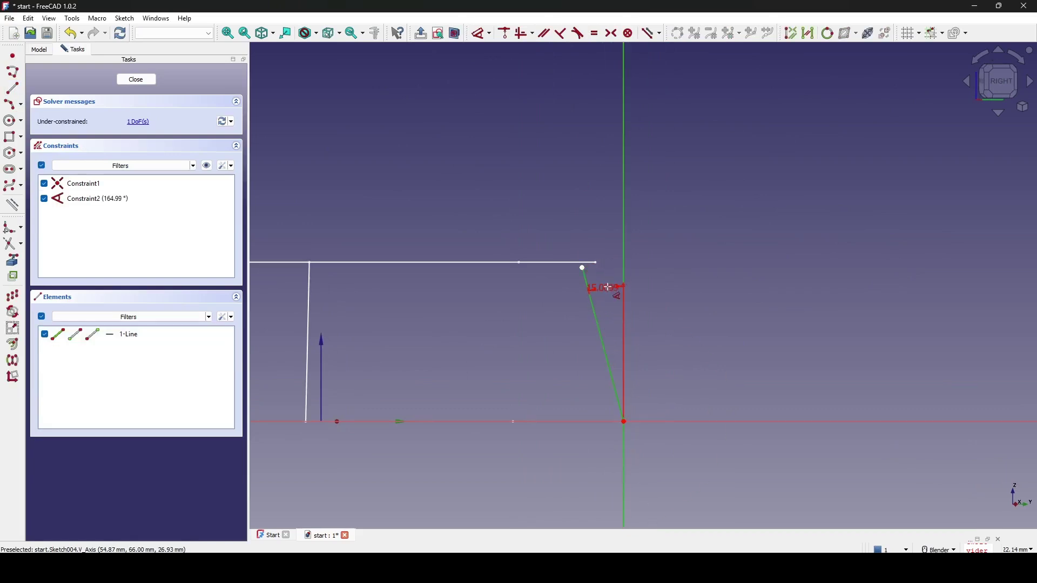
left_click(726, 299)
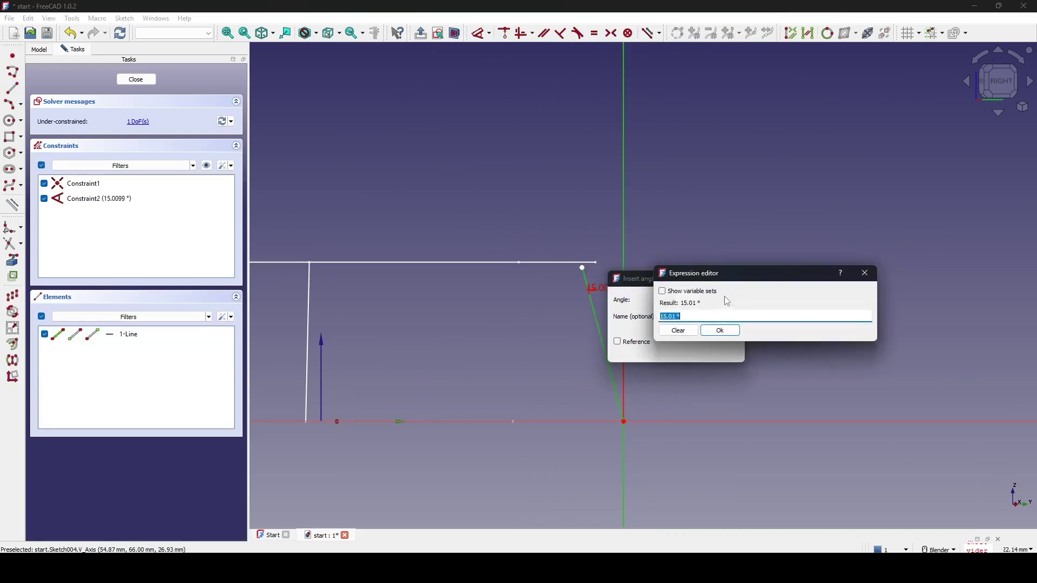
type("var")
left_click(679, 327)
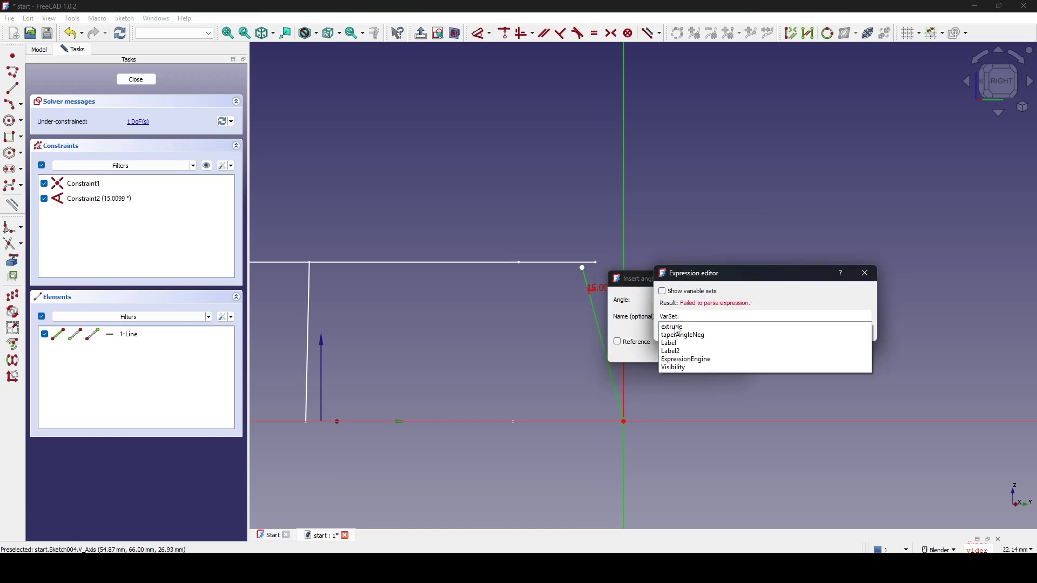
left_click(697, 335)
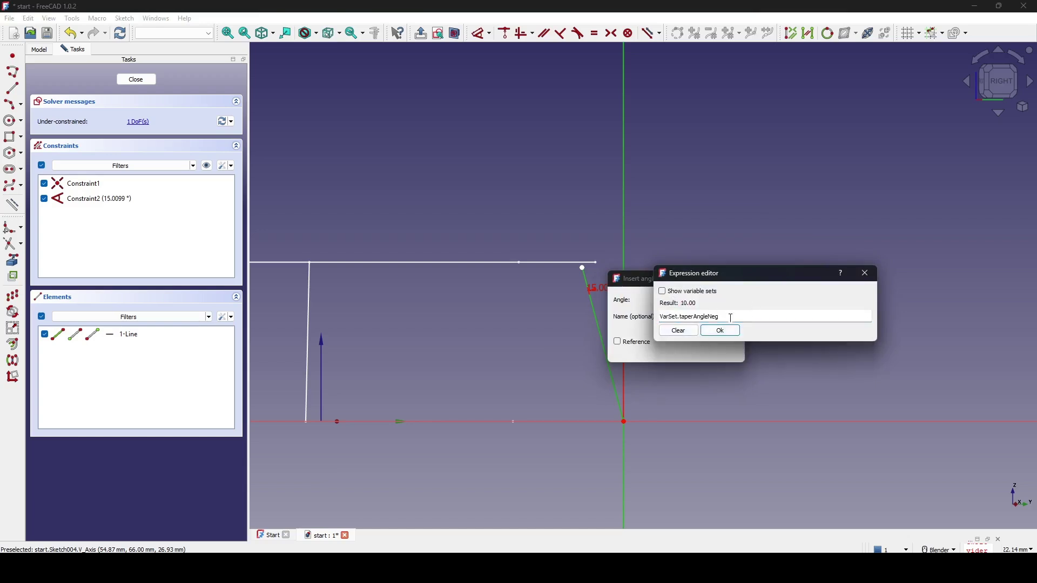
left_click(721, 330)
left_click(683, 351)
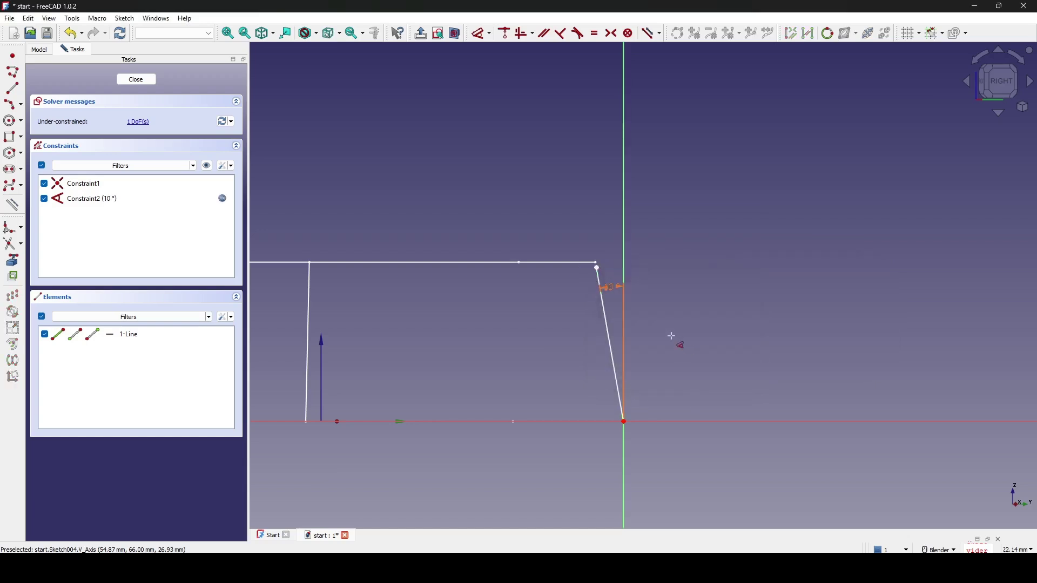
- Constrain the new line's vertical height with the expression VarSet.extrude and finish editing the sketch
left_click(610, 320)
key("i")
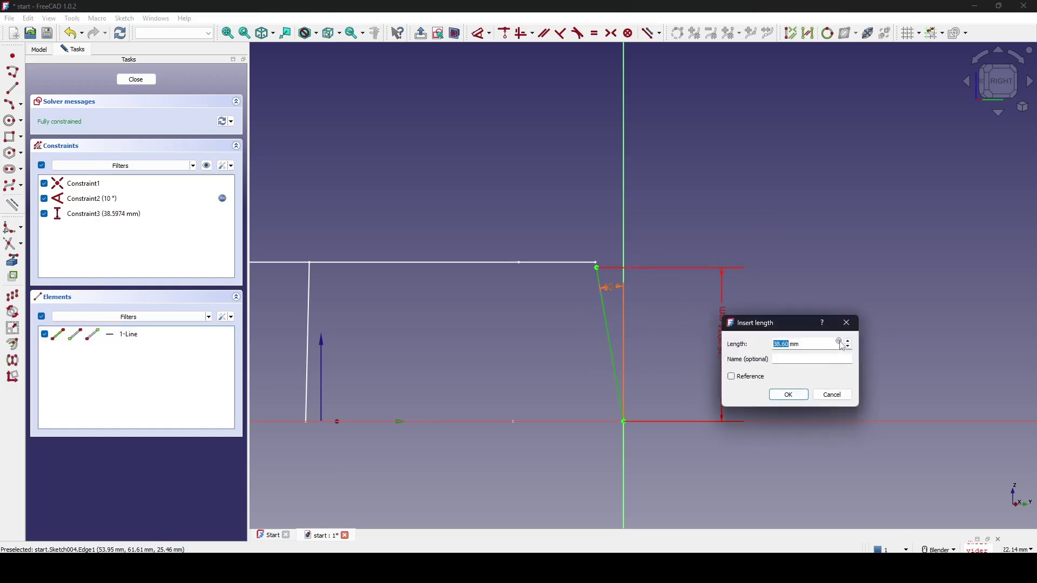
left_click(840, 342)
type("var")
left_click(801, 371)
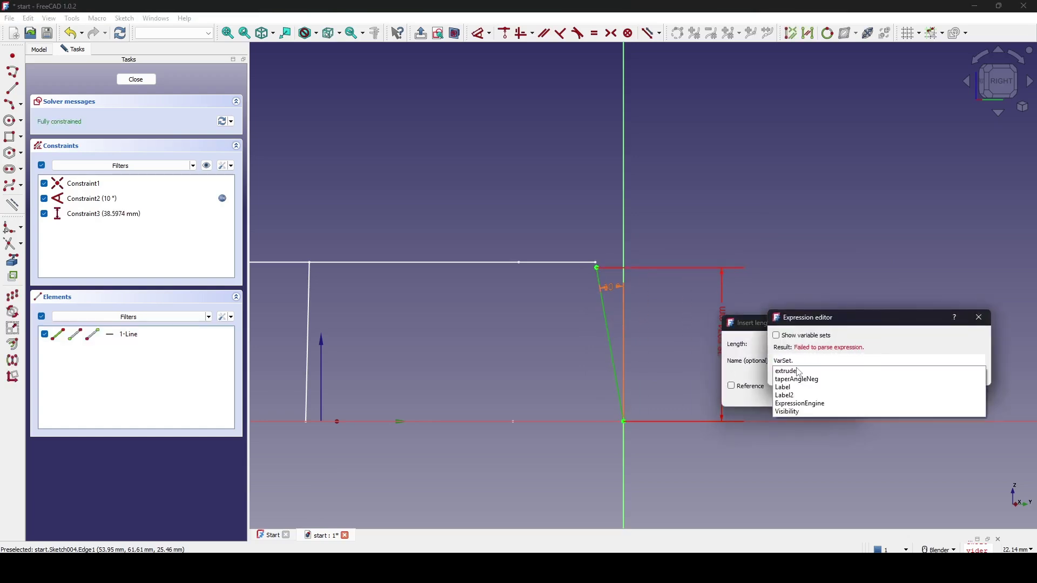
left_click(804, 372)
left_click(844, 376)
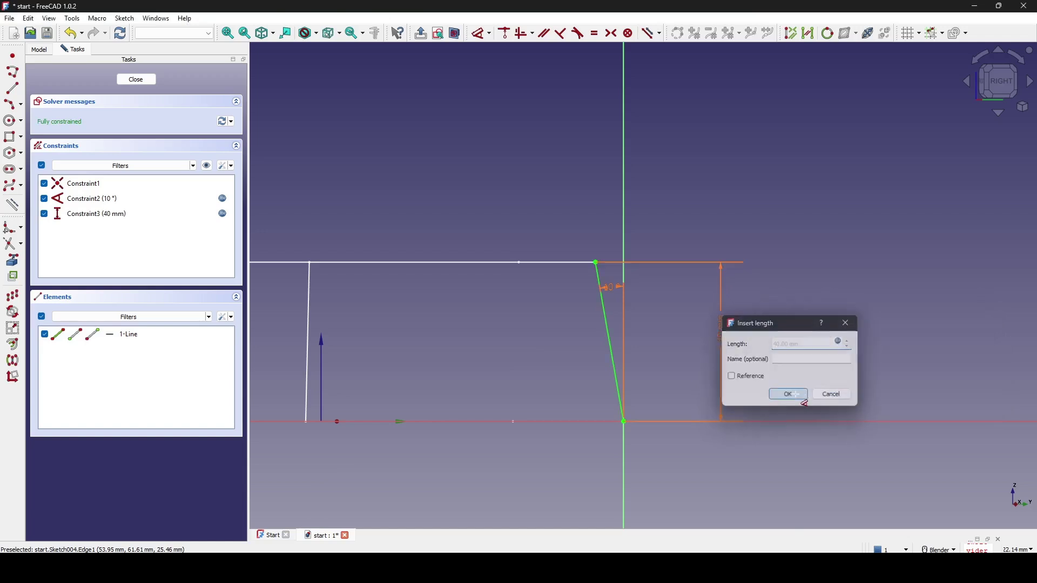
left_click(793, 393)
key("Escape")
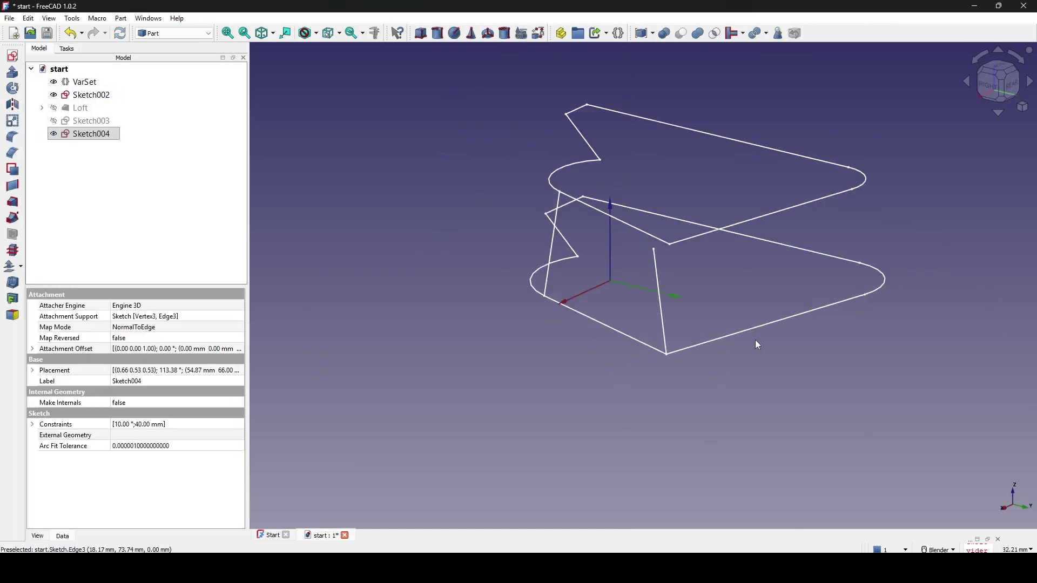
- Show Sketch003 again and compare both corner helper lines with the raised profile's corner
left_click(91, 120)
key("space")
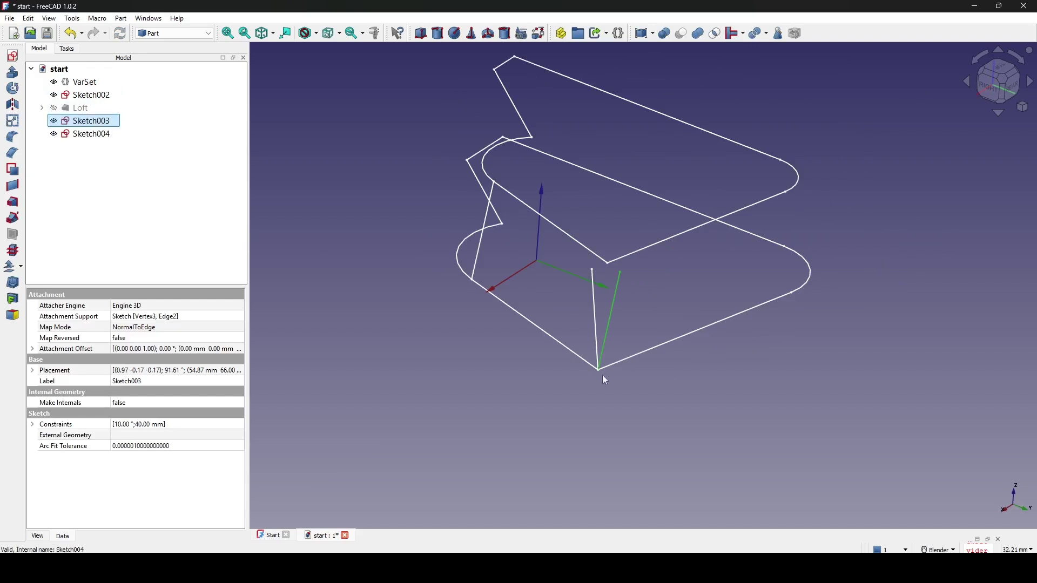
left_click(601, 375)
mouse_move(658, 356)
middle_mouse_down()
mouse_move(648, 328)
mouse_move(610, 331)
middle_mouse_up()
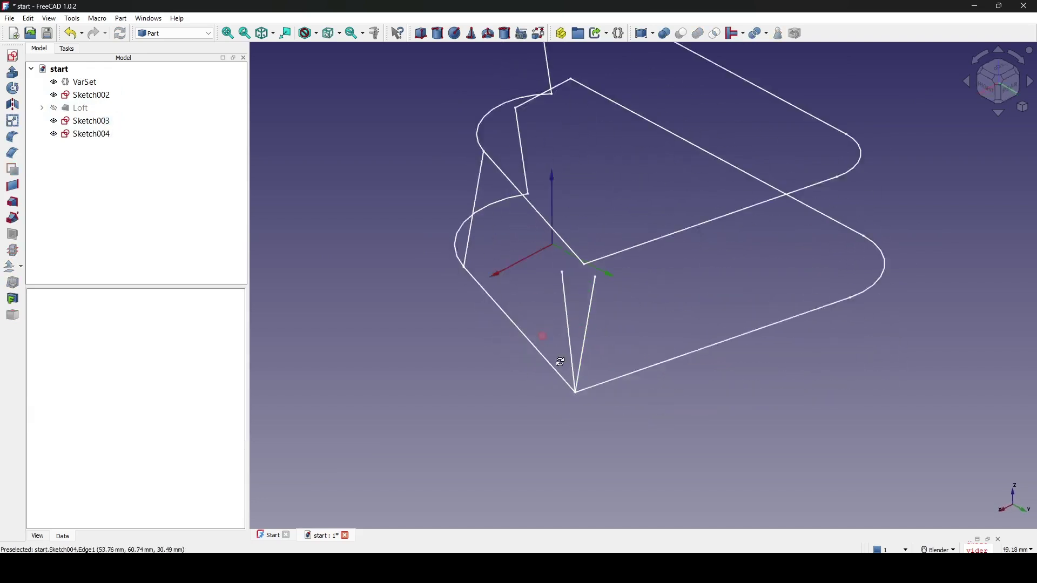
scroll(611, 331, "up", 3)
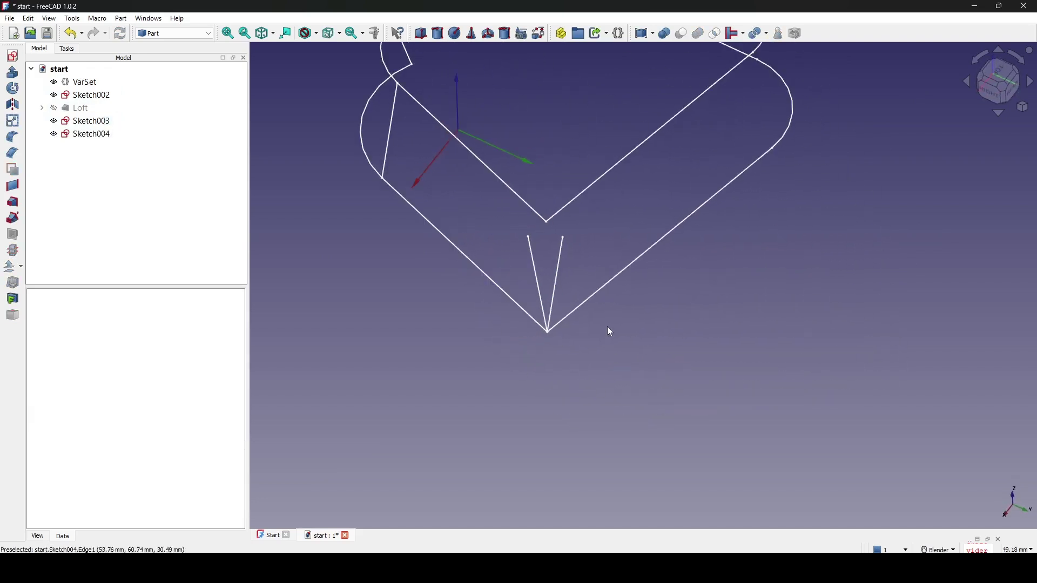
- Switch to the Curves workbench
left_click(169, 34)
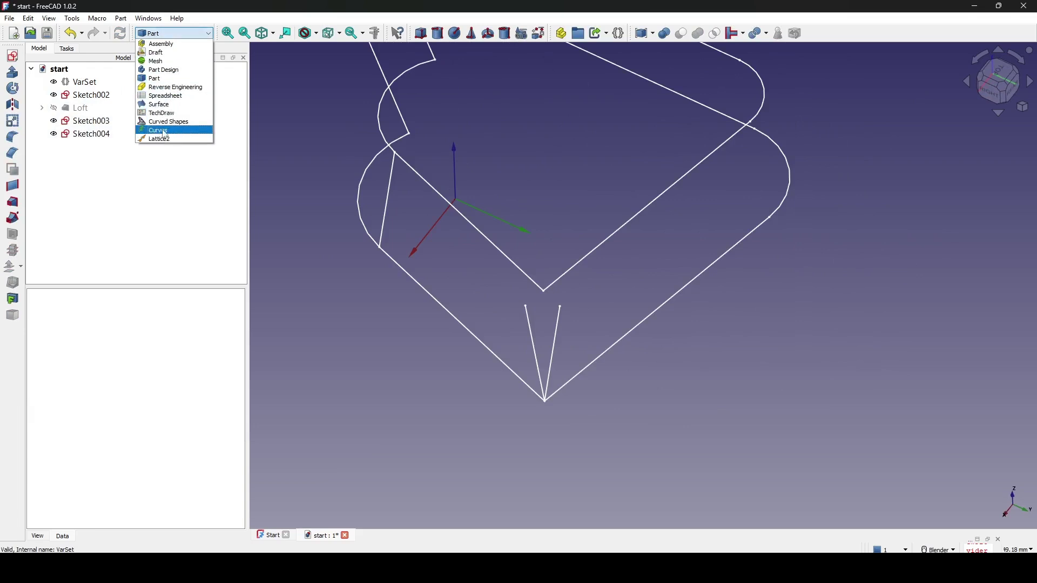
left_click(180, 131)
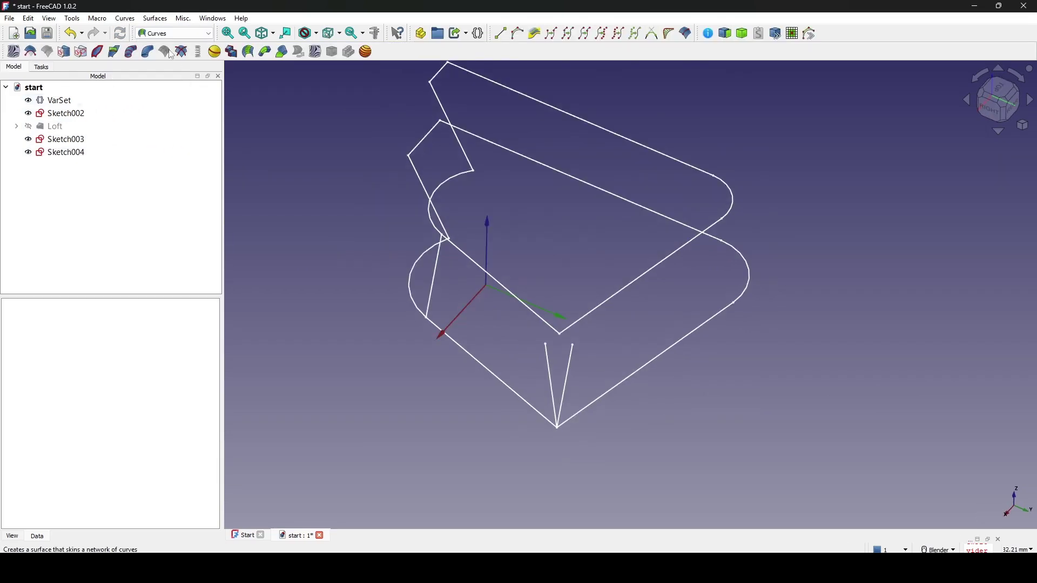
- Search the Addon Manager for "curve", view the Curves workbench's details and close the manager
left_click(71, 18)
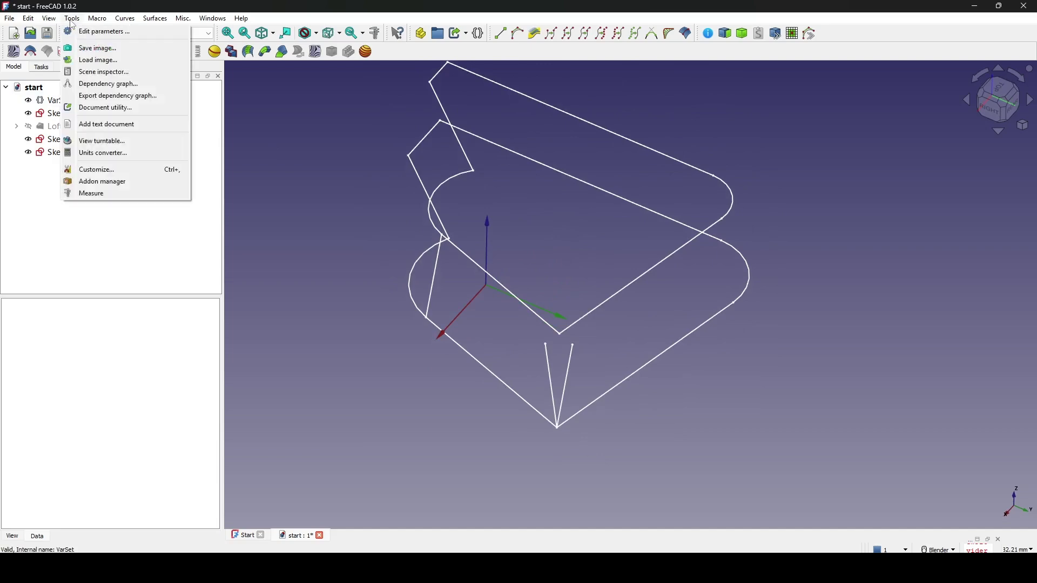
left_click(129, 182)
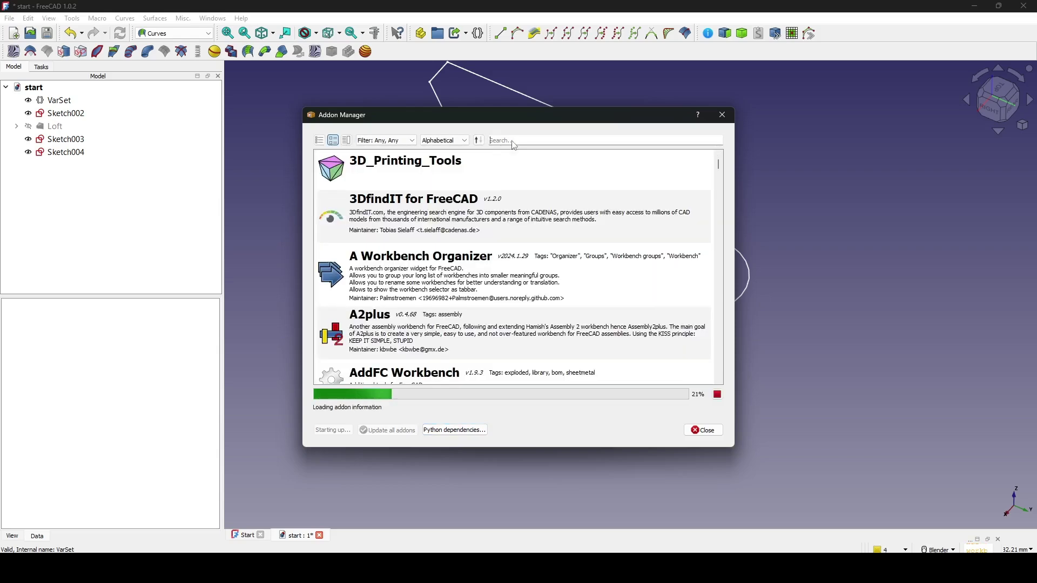
left_click(517, 142)
type("var")
key("BackSpace")
key("BackSpace")
key("BackSpace")
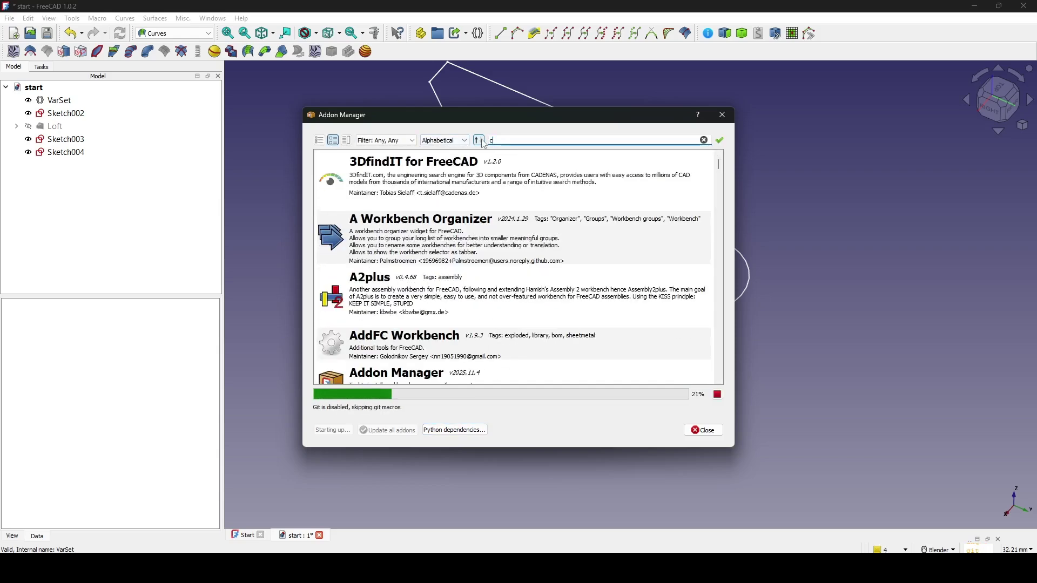
type("curve")
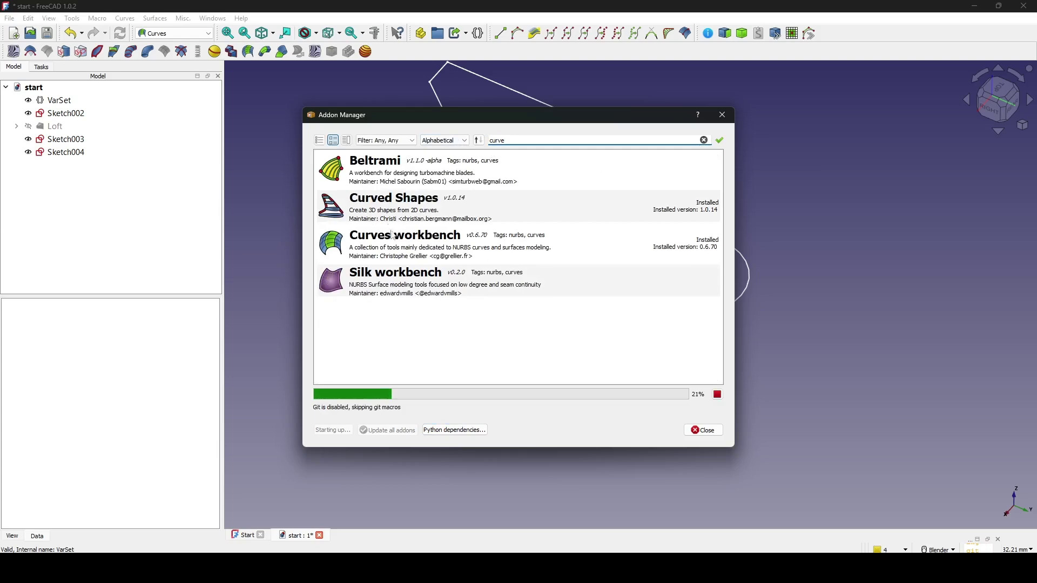
left_click(432, 240)
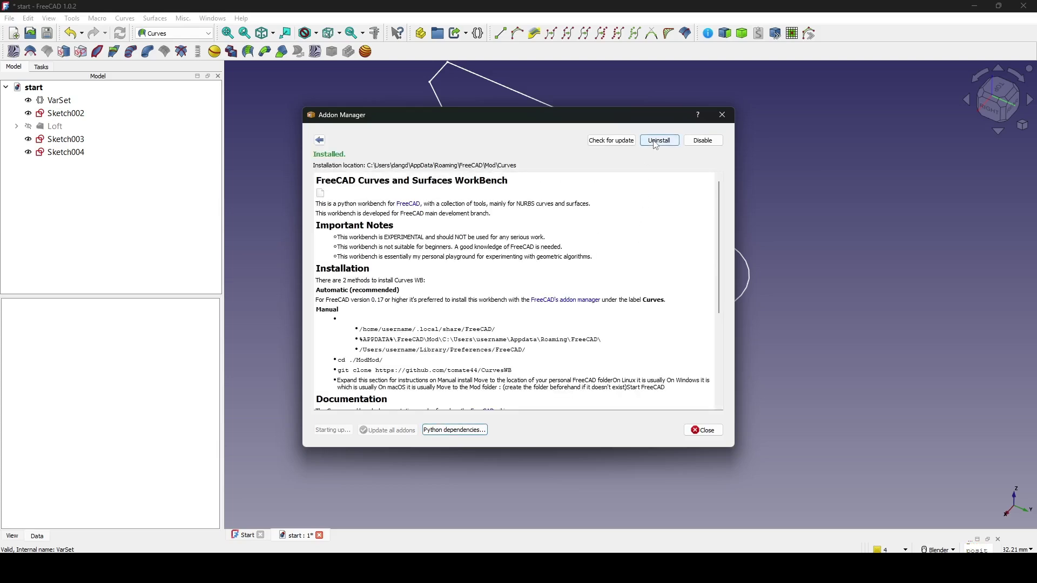
left_click(703, 431)
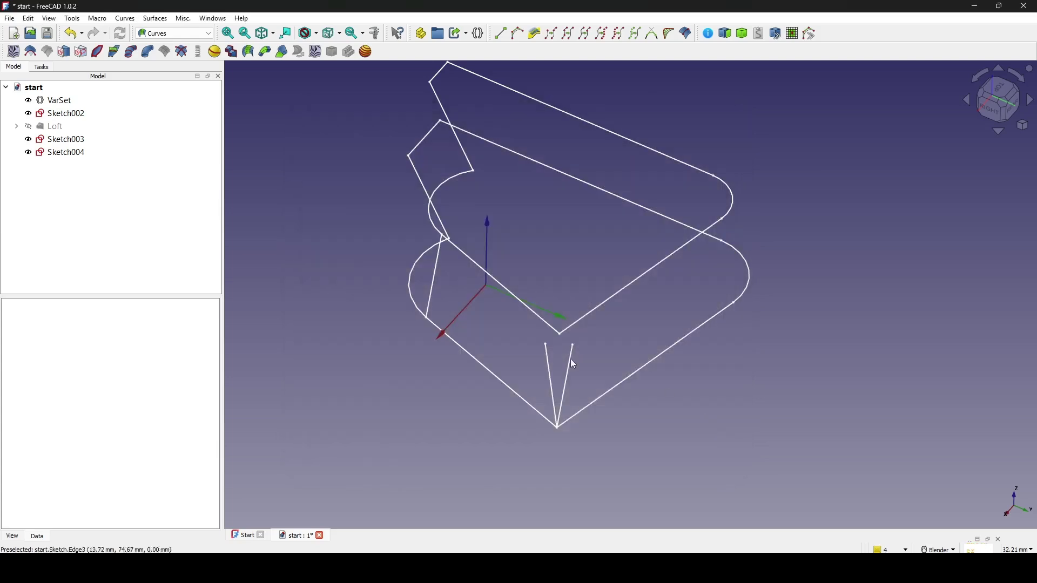
- Create a mixed curve from the two corner helper sketches, Sketch003 and Sketch004
mouse_move(596, 324)
middle_mouse_down()
mouse_move(571, 308)
mouse_move(641, 338)
mouse_move(604, 302)
middle_mouse_up()
left_click(59, 139)
left_click(62, 152, "ctrl")
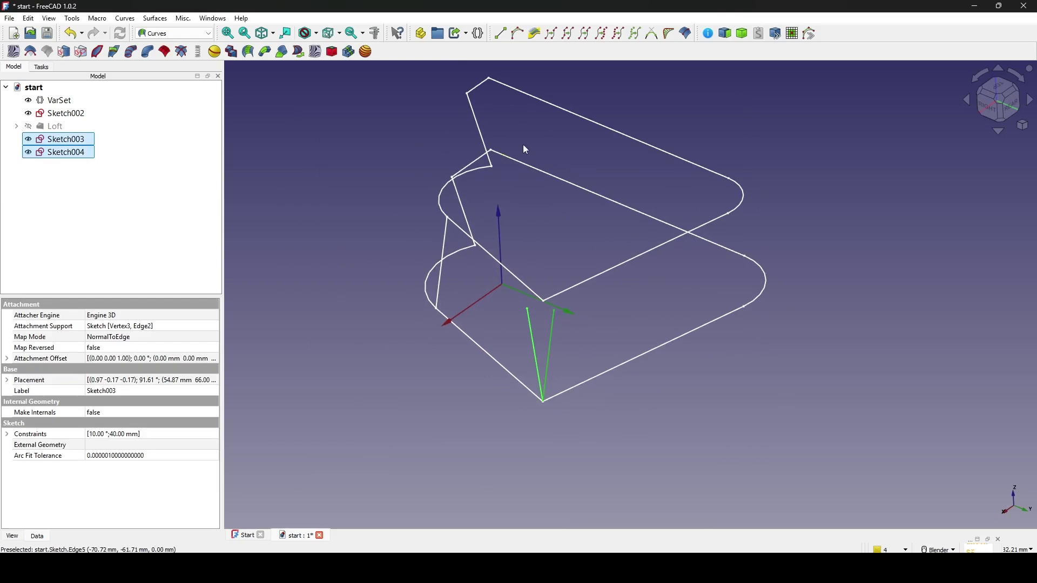
left_click(534, 34)
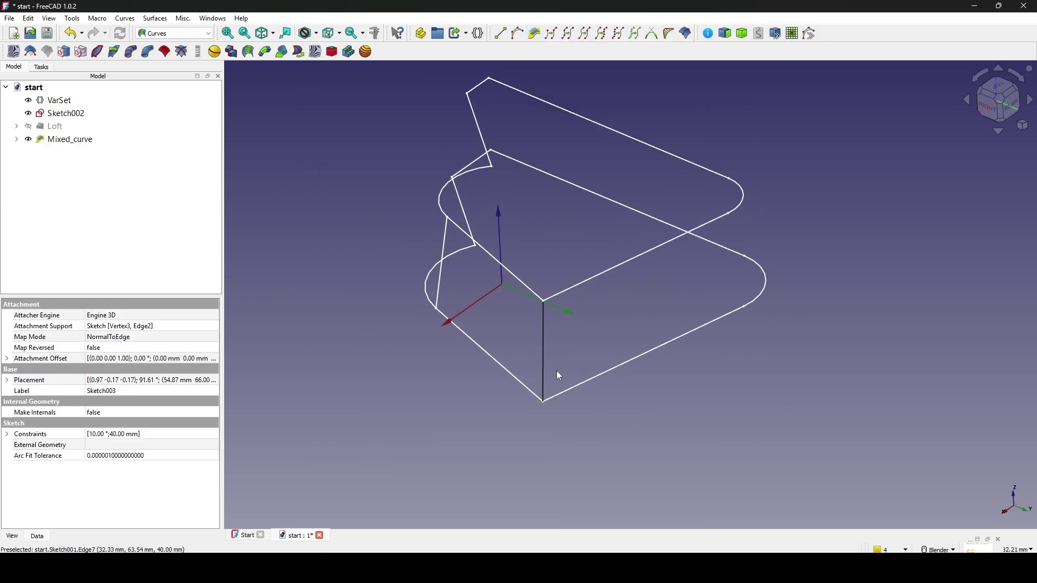
- Examine from several angles and from the top whether the mixed curve's upper end meets the raised profile's corner
middle_click_drag(556, 374, 794, 301)
scroll(699, 310, "up", 3)
left_click(698, 310)
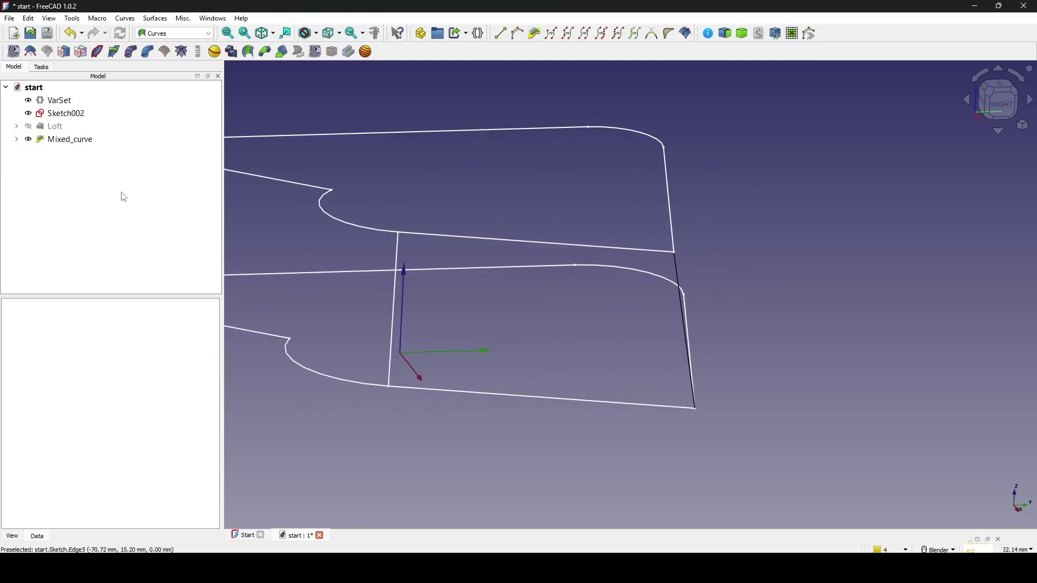
left_click(81, 141)
middle_click_drag(659, 313, 736, 337)
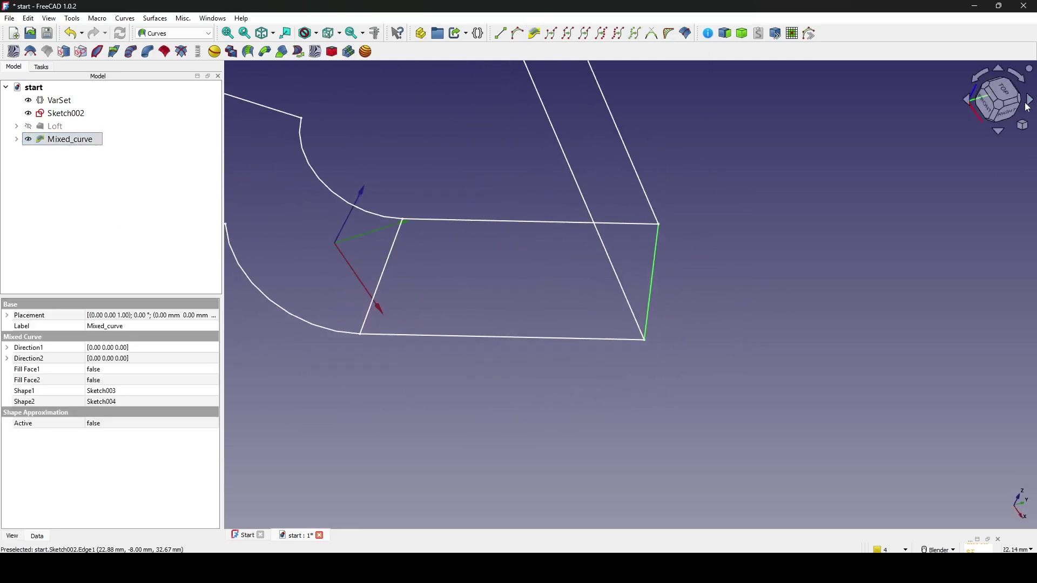
left_click(1002, 91)
scroll(686, 351, "up", 5)
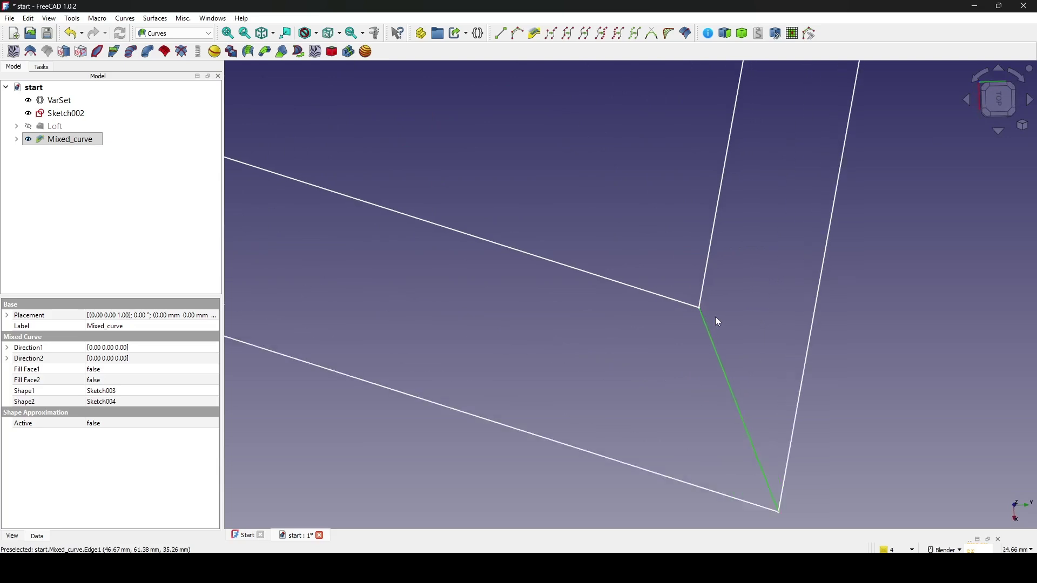
scroll(715, 316, "up", 3)
scroll(687, 303, "down", 8)
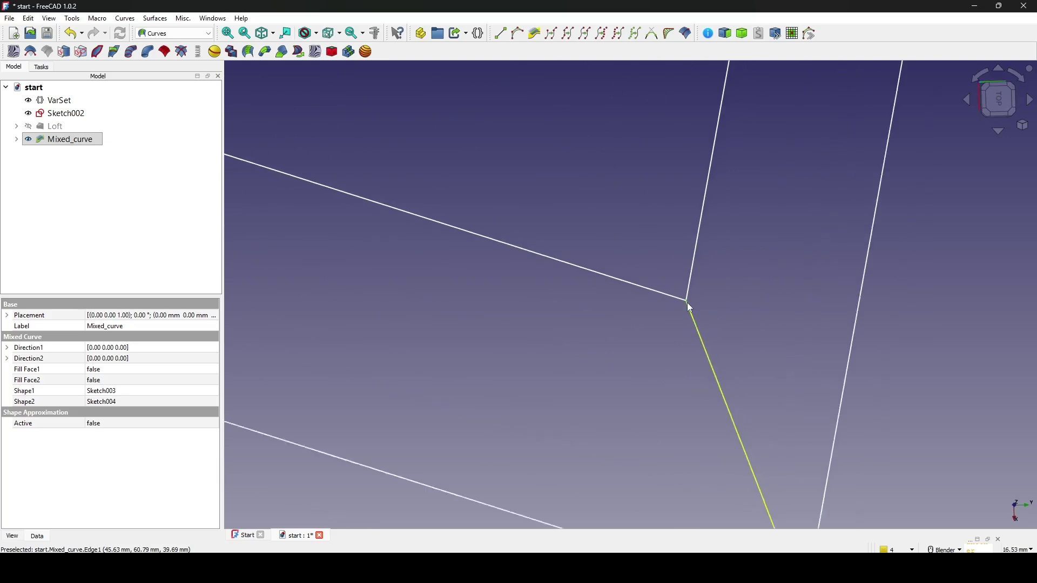
- Set the VarSet's extrude value to 60 mm and its negative taper angle to 12
scroll(681, 340, "up", 3)
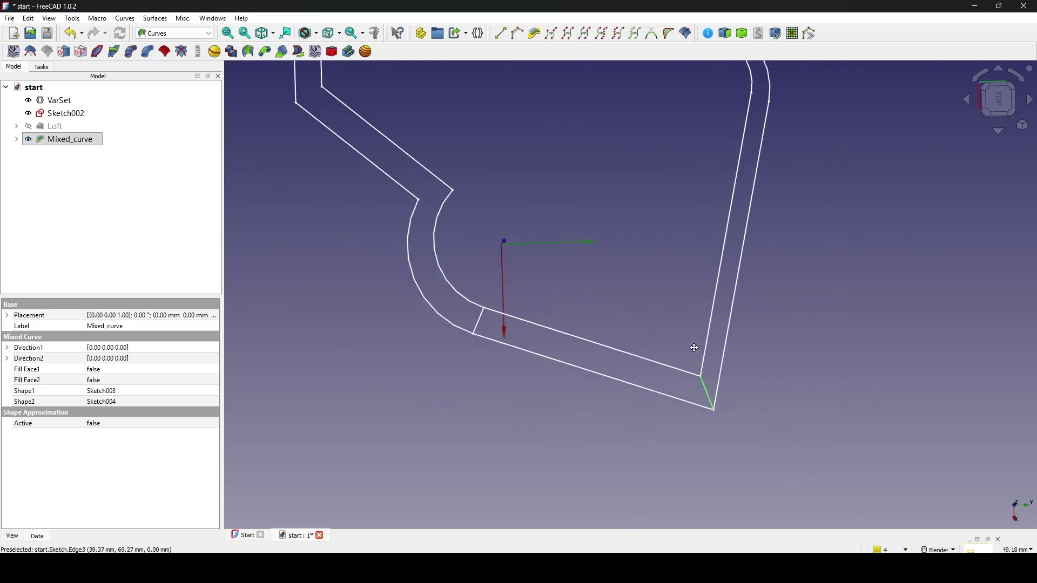
left_click(788, 364)
scroll(787, 364, "down", 3)
middle_click_drag(787, 364, 805, 319)
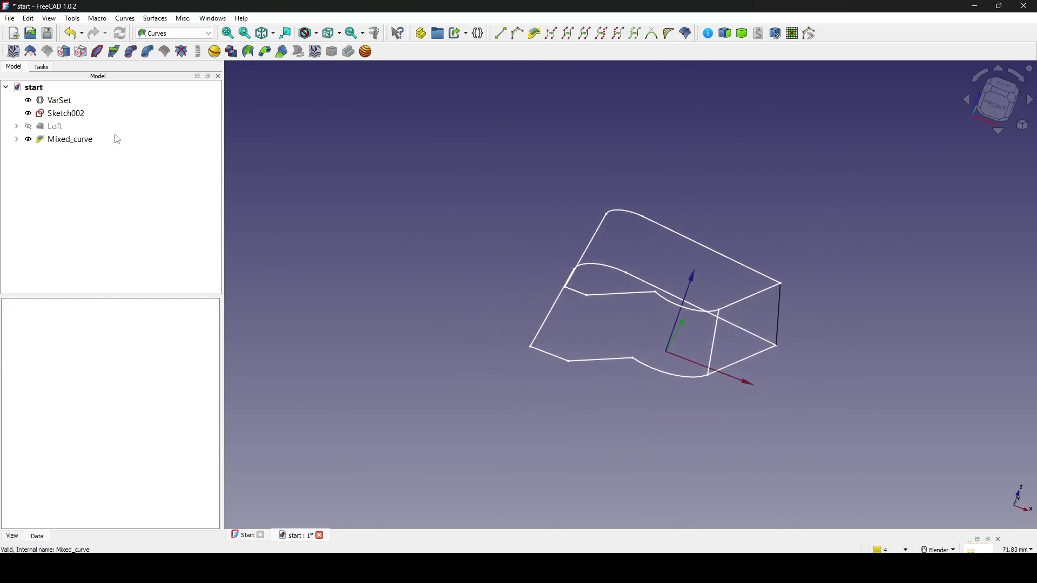
left_click(59, 101)
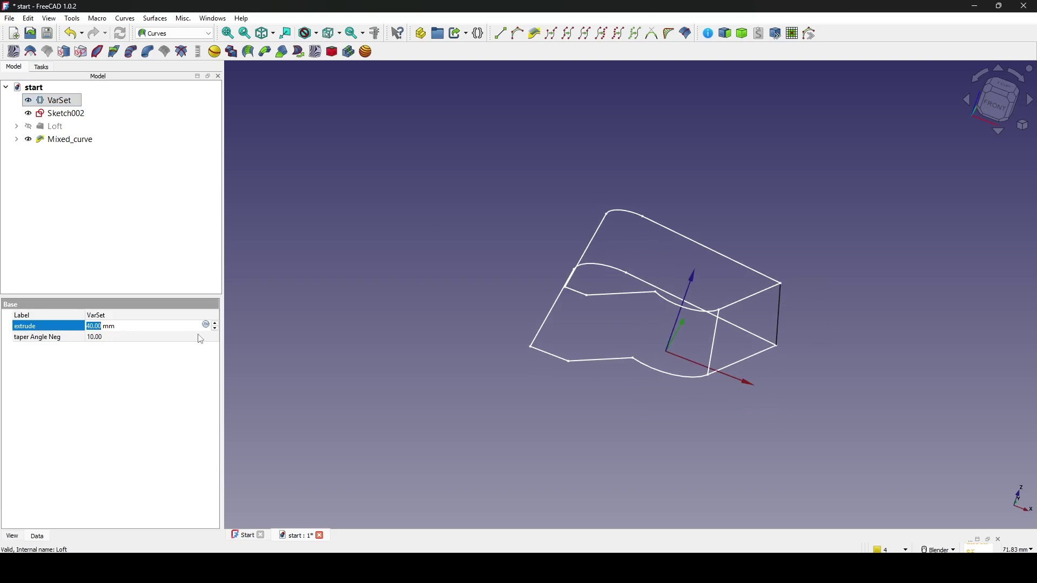
key("Return")
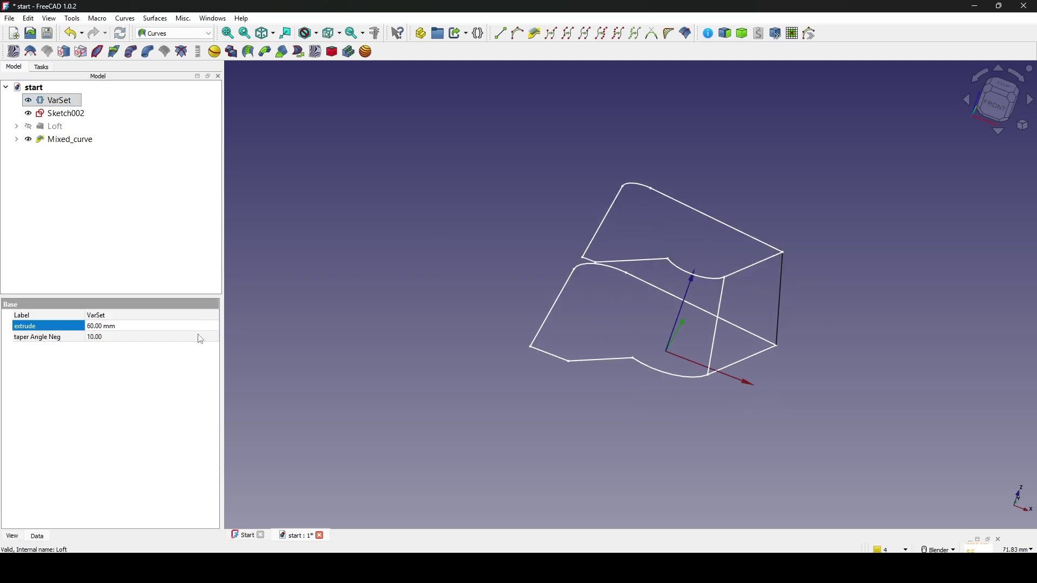
left_click(140, 334)
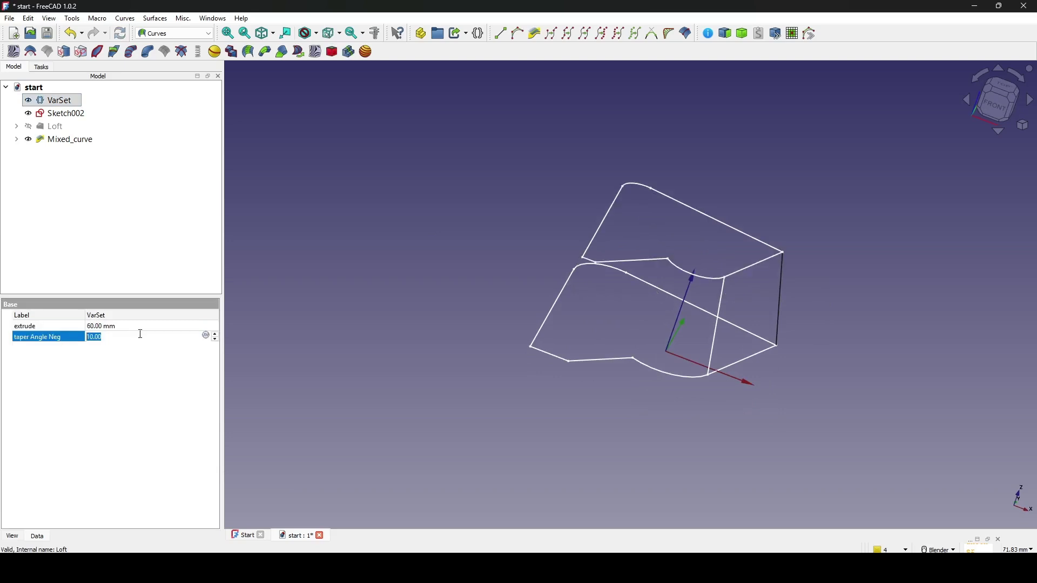
key("Return")
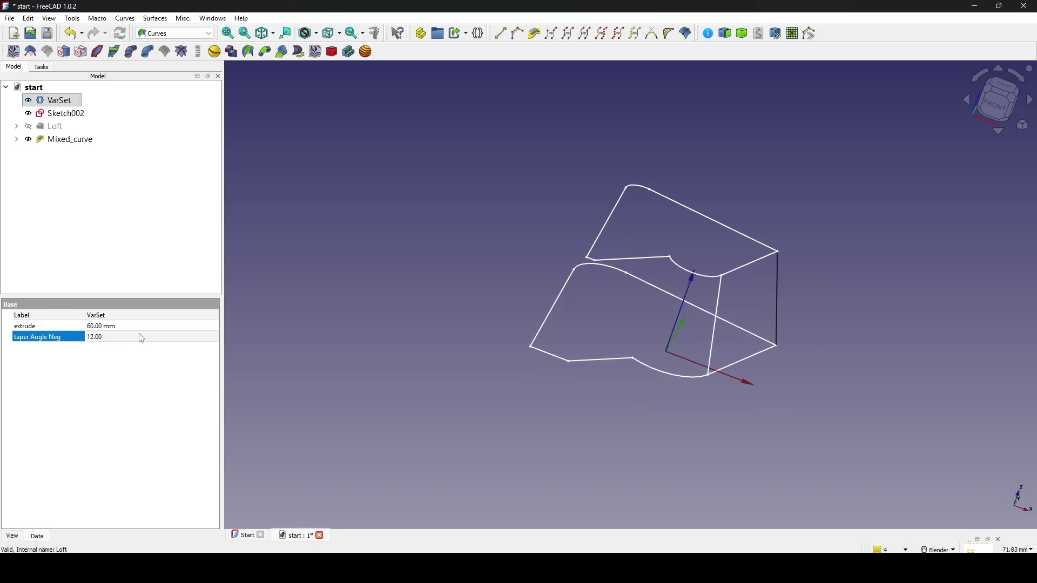
- Display the model in the Flat lines draw style, unhide the Loft and inspect the tapered solid from the front
left_click(54, 126)
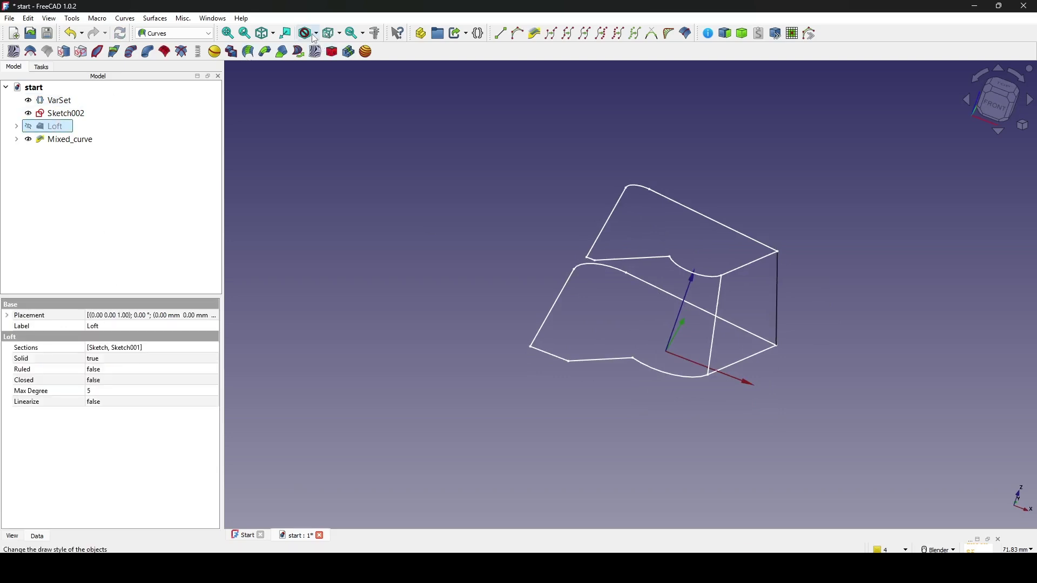
left_click(318, 35)
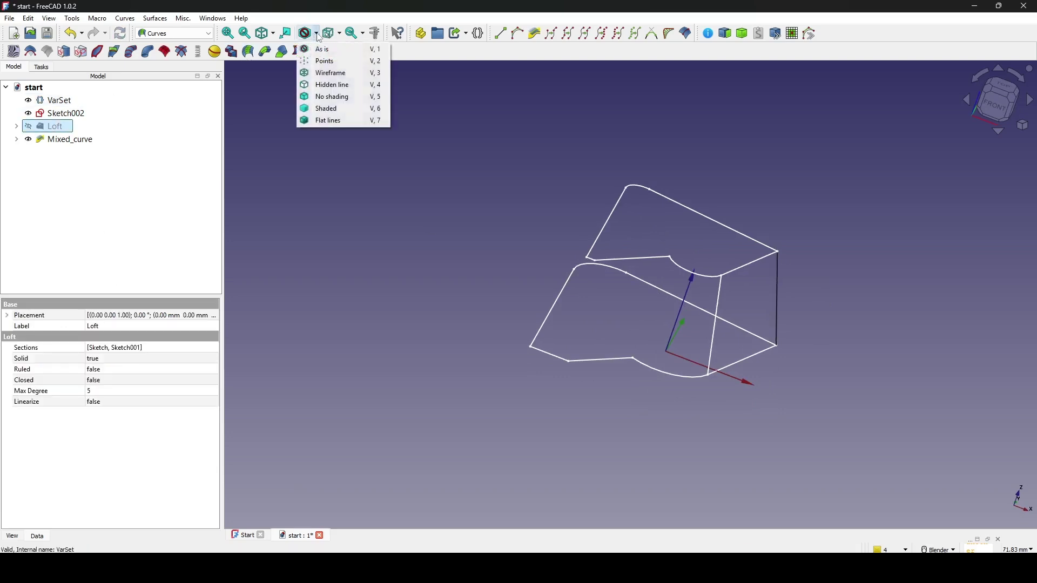
left_click(339, 120)
left_click(141, 156)
left_click(54, 126)
key("space")
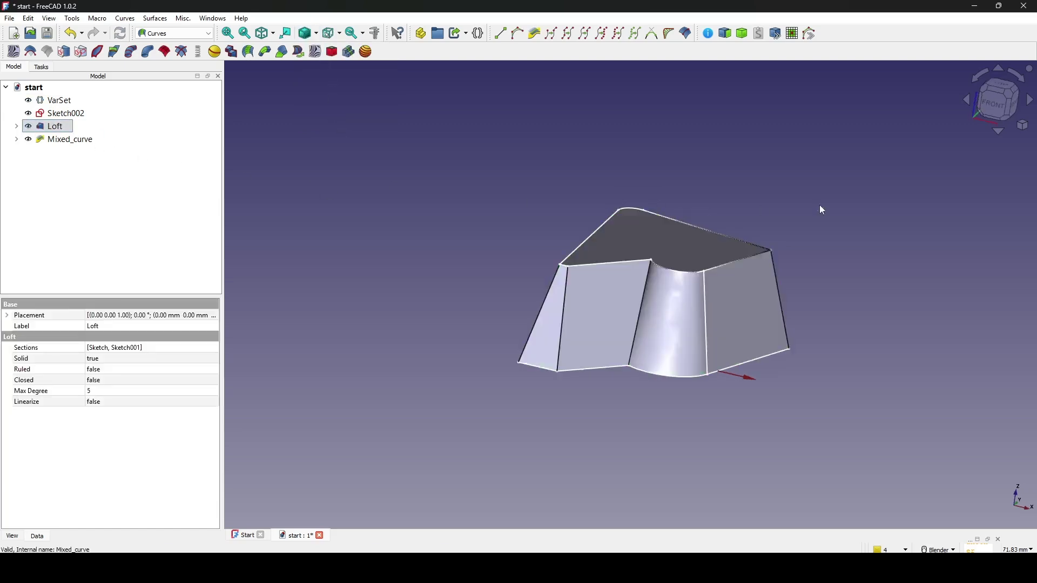
left_click(822, 210)
middle_click_drag(822, 210, 672, 266)
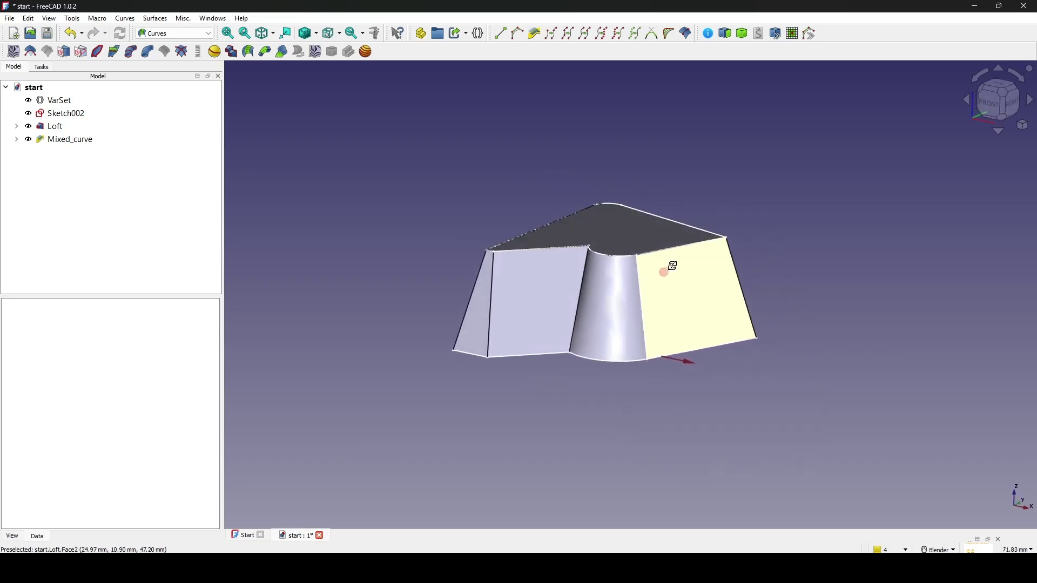